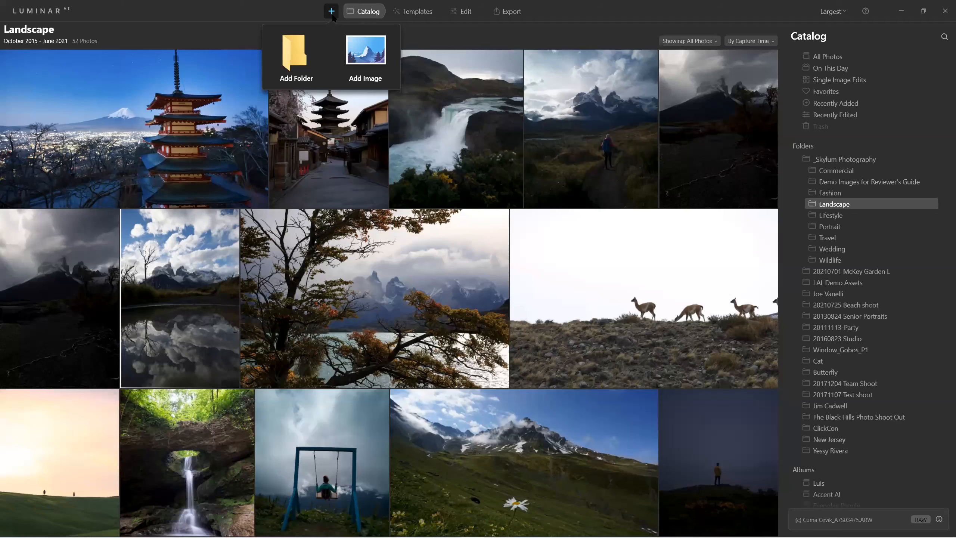
Step: Browse the NIKON Z 6_2 (G:) drive's DCIM folder for a single image to add to the catalog
{"action": "left_click", "coordinate": [377, 60]}
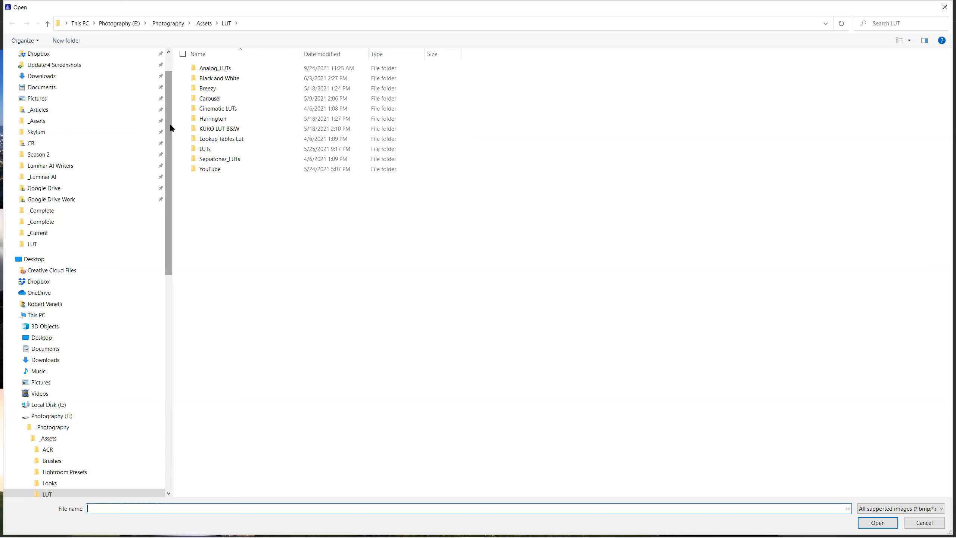
{"action": "left_click_drag", "start_coordinate": [170, 124], "coordinate": [165, 323]}
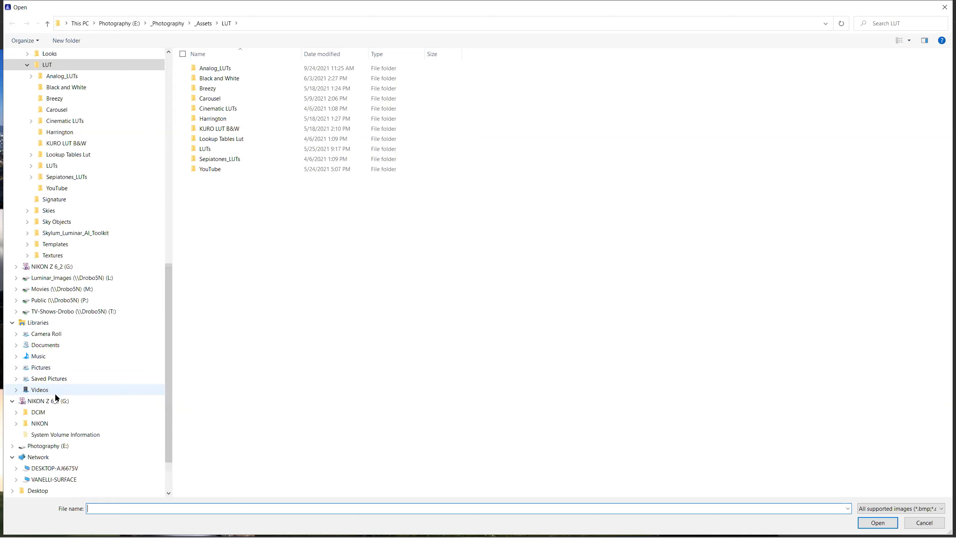
{"action": "left_click", "coordinate": [38, 403]}
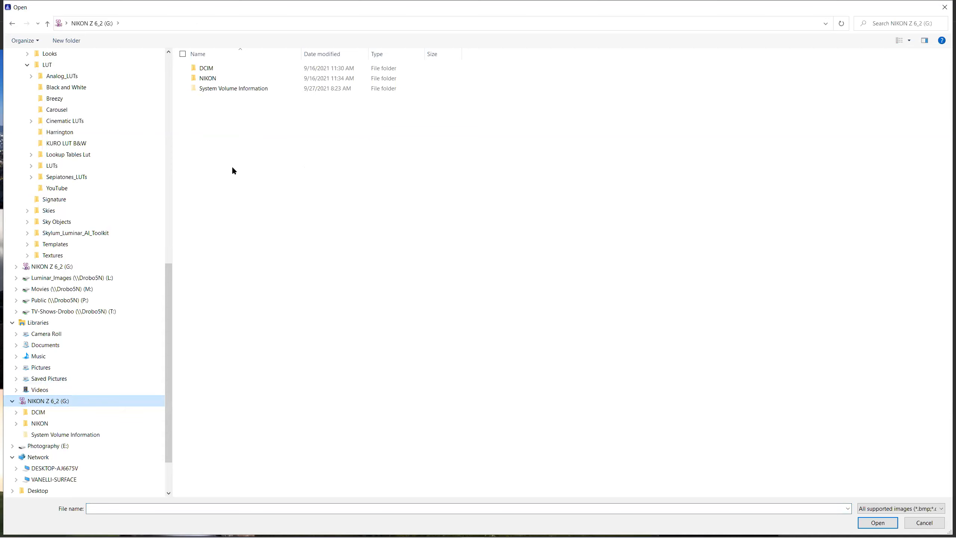
{"action": "double_click", "coordinate": [210, 69]}
{"action": "left_click", "coordinate": [234, 72]}
{"action": "double_click", "coordinate": [233, 69]}
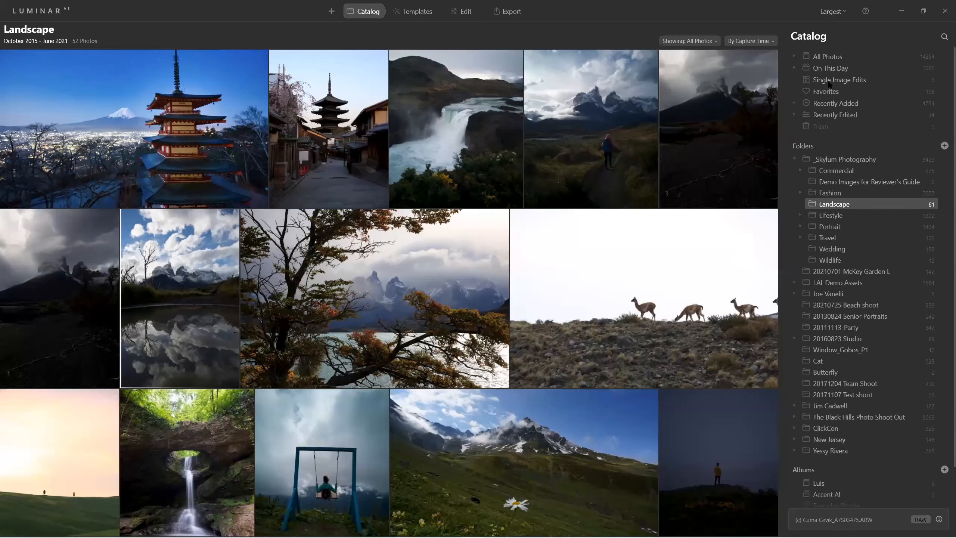
Step: Remove the outdoor portrait of the woman in the blue top from the Single Image Edits collection
{"action": "left_click", "coordinate": [830, 83]}
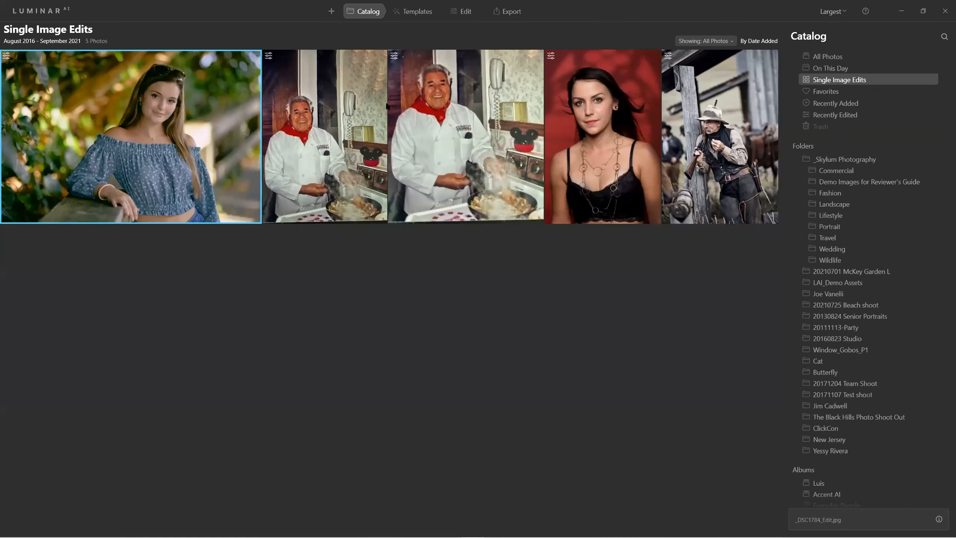
{"action": "left_click", "coordinate": [336, 110]}
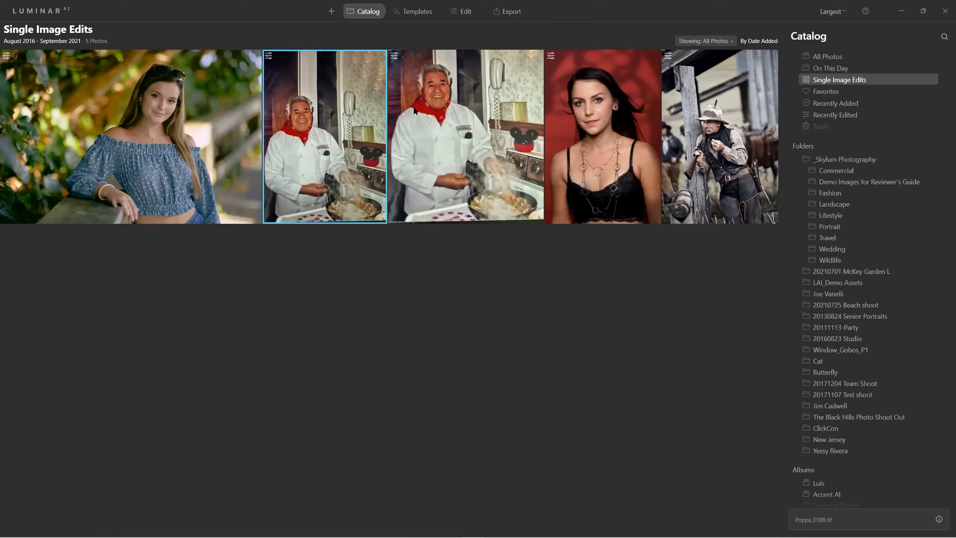
{"action": "left_click", "coordinate": [223, 90]}
{"action": "right_click", "coordinate": [156, 86]}
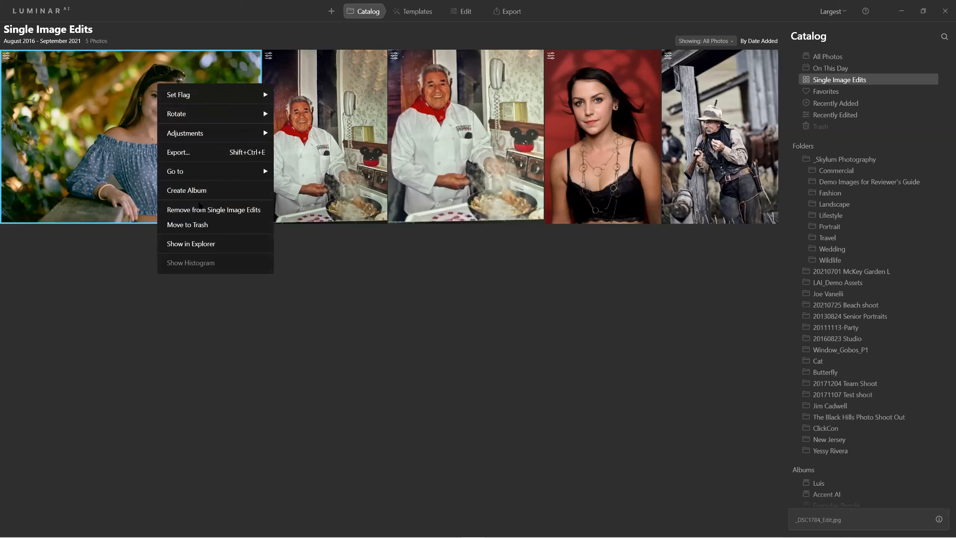
{"action": "left_click", "coordinate": [218, 212]}
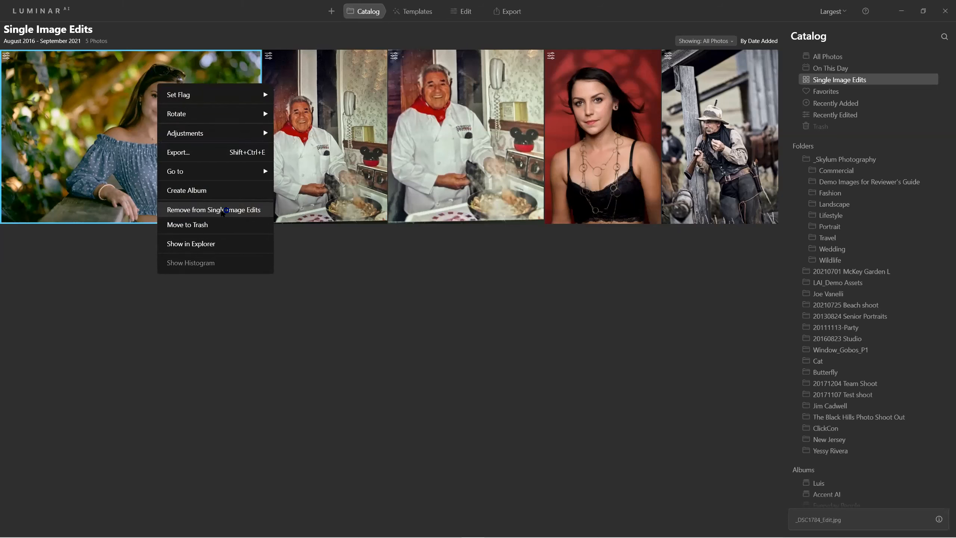
{"action": "left_click", "coordinate": [224, 212]}
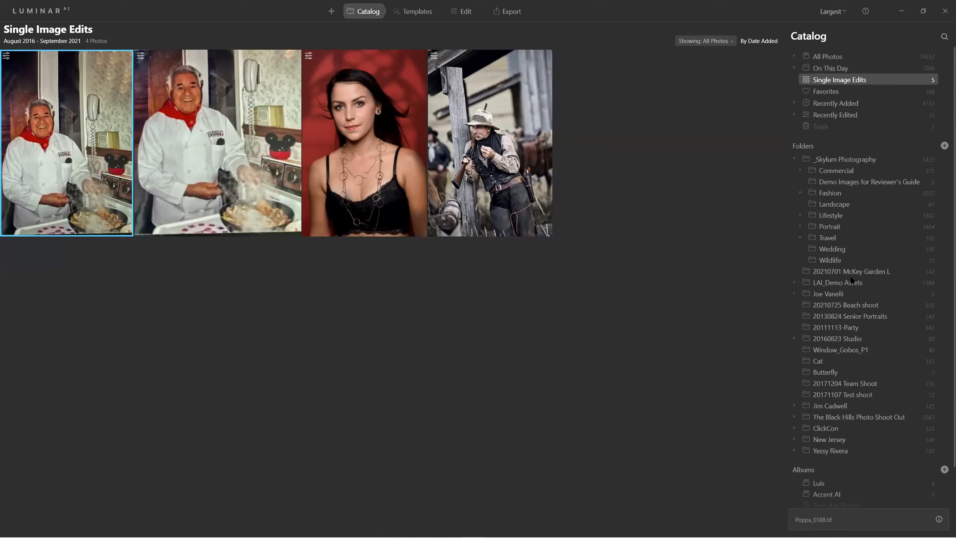
Step: Show the Landscape folder and look through its photos
{"action": "left_click", "coordinate": [839, 209]}
{"action": "scroll", "coordinate": [464, 290], "scroll_direction": "down", "scroll_amount": 5}
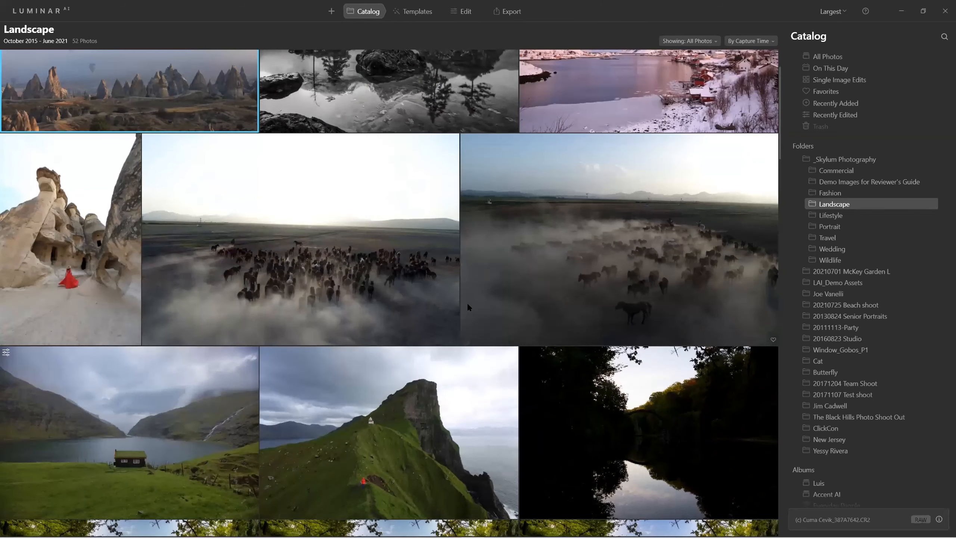
{"action": "scroll", "coordinate": [447, 335], "scroll_direction": "down", "scroll_amount": 5}
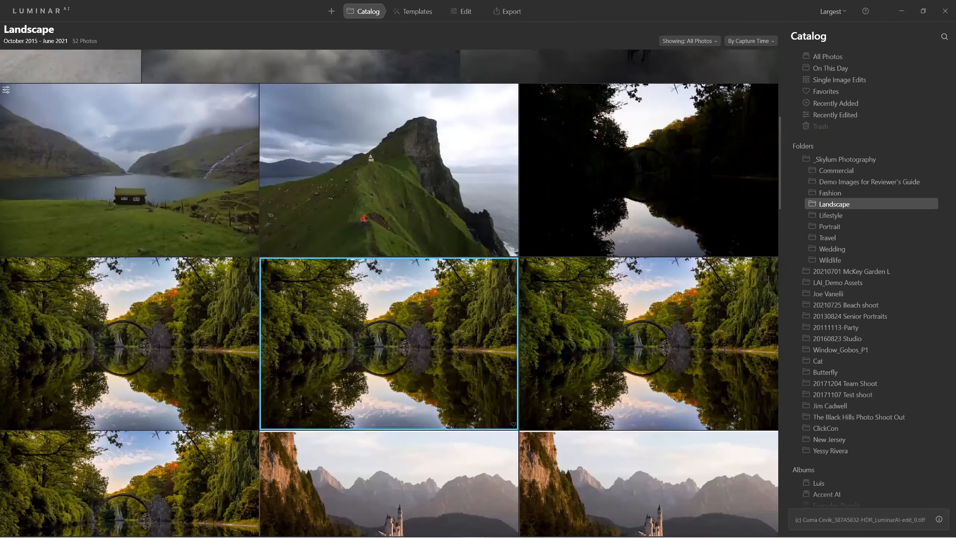
{"action": "scroll", "coordinate": [445, 332], "scroll_direction": "down", "scroll_amount": 3}
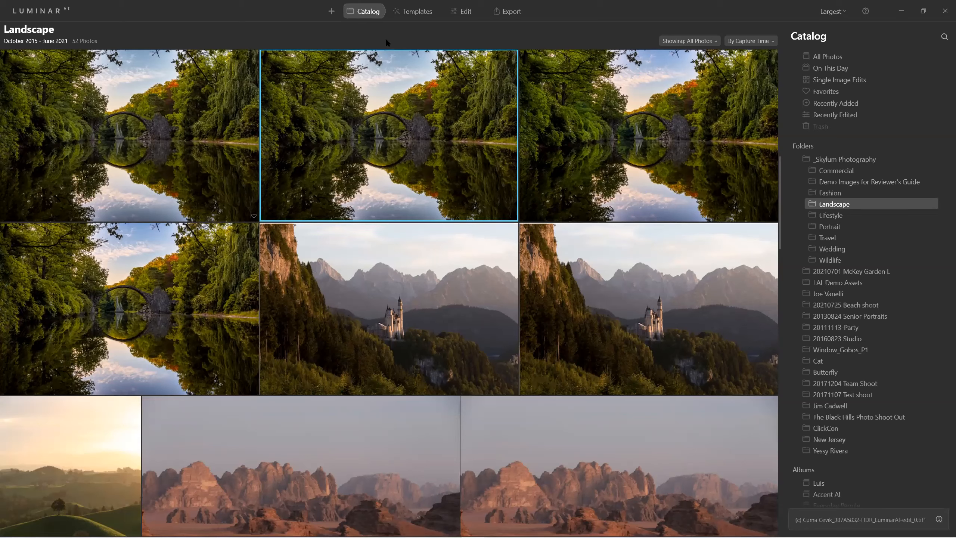
Step: Add the 20181006 Florida Tech Garden folder from the model's folder in _Models-Adults to the catalog
{"action": "left_click", "coordinate": [333, 11]}
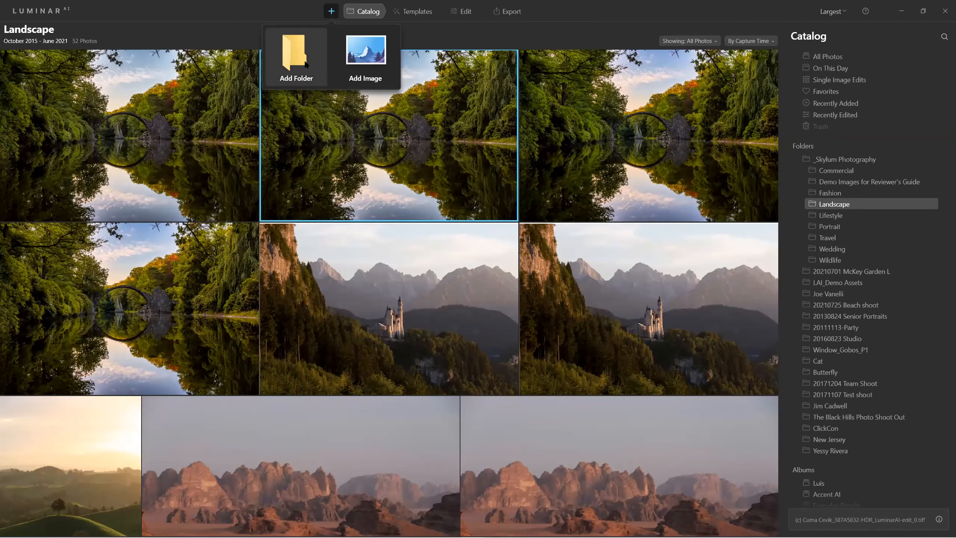
{"action": "left_click", "coordinate": [305, 63]}
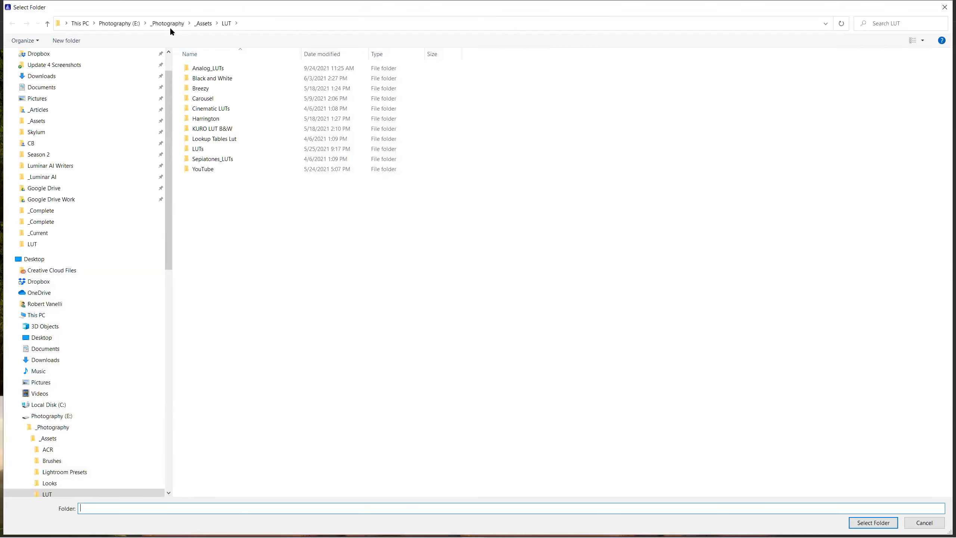
{"action": "left_click", "coordinate": [210, 361]}
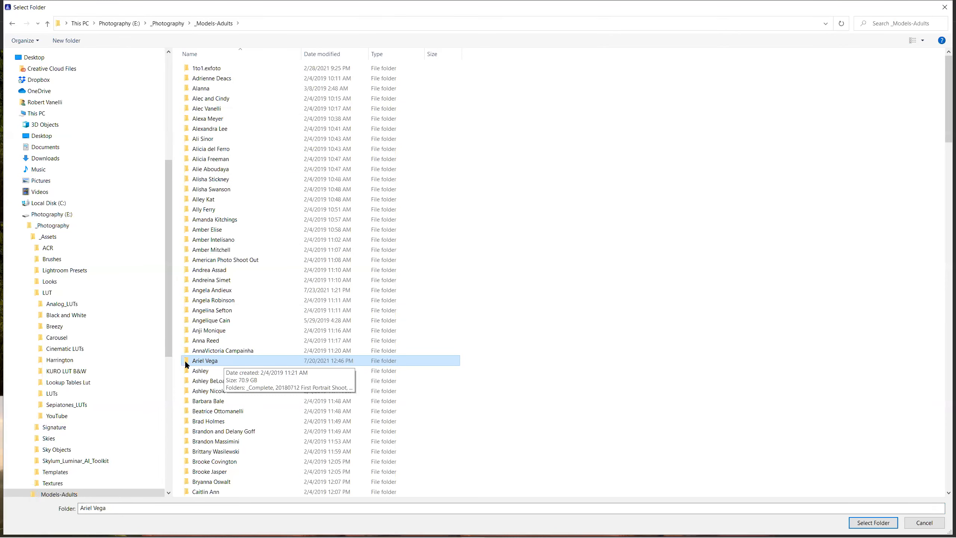
{"action": "double_click", "coordinate": [207, 360]}
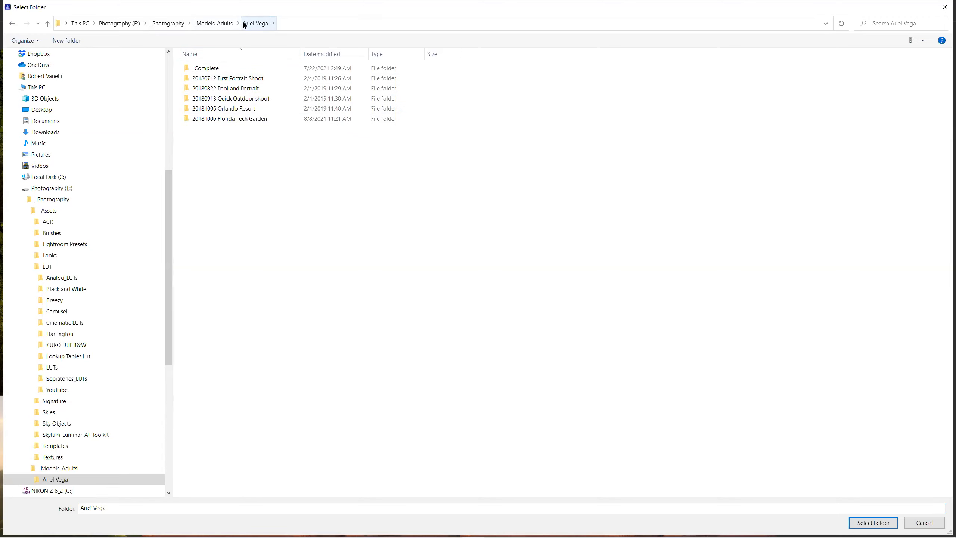
{"action": "left_click", "coordinate": [244, 120]}
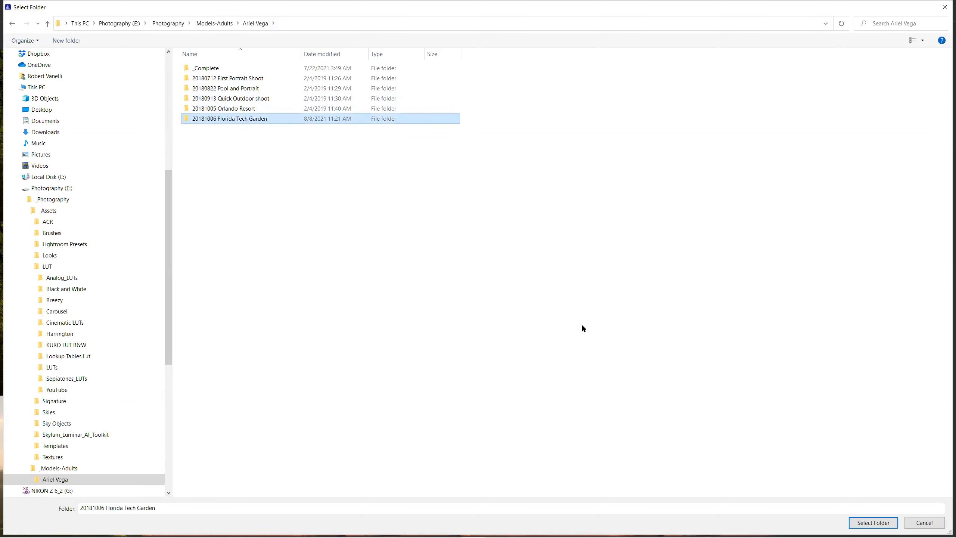
{"action": "left_click", "coordinate": [869, 522]}
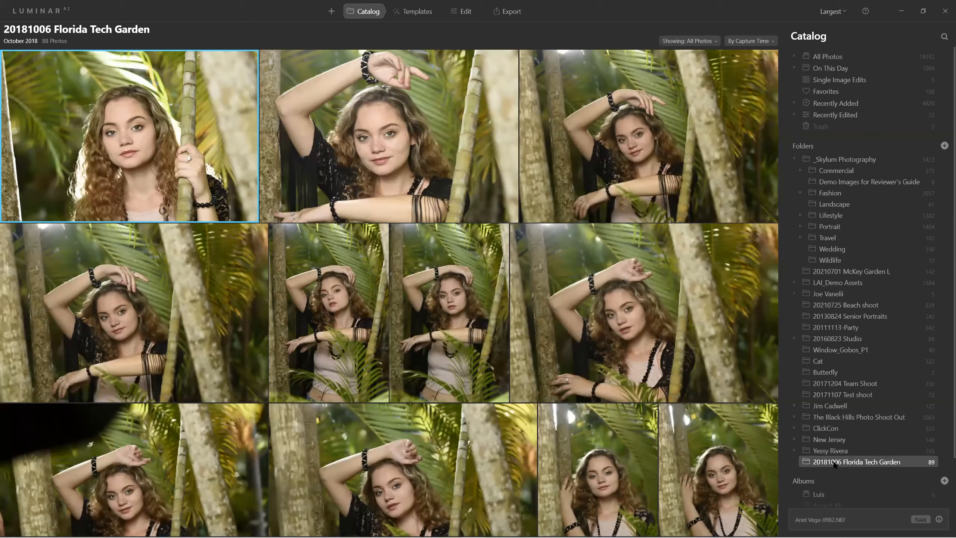
Step: Open the 20181006 Florida Tech Garden folder in File Explorer, create a subfolder named _Complete inside it, and close the window
{"action": "right_click", "coordinate": [834, 465]}
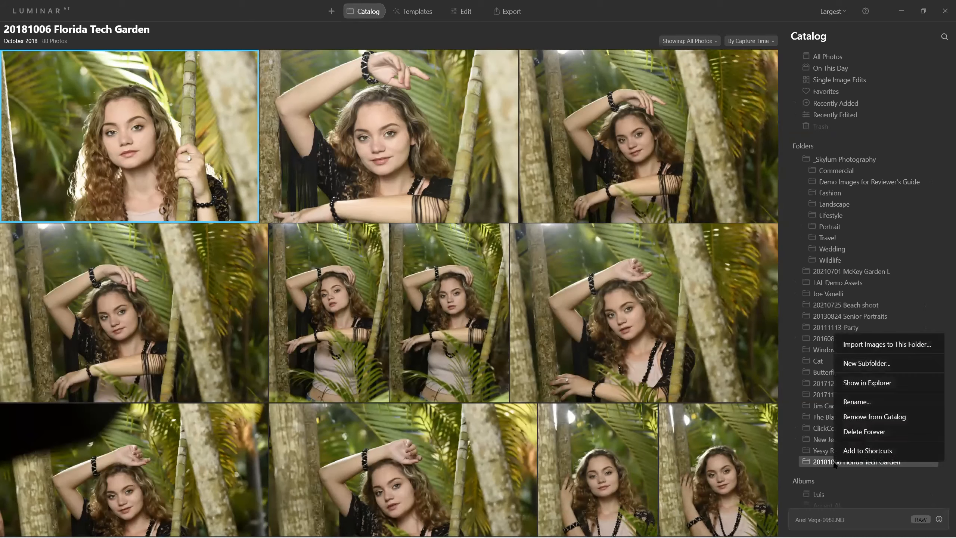
{"action": "left_click", "coordinate": [874, 382]}
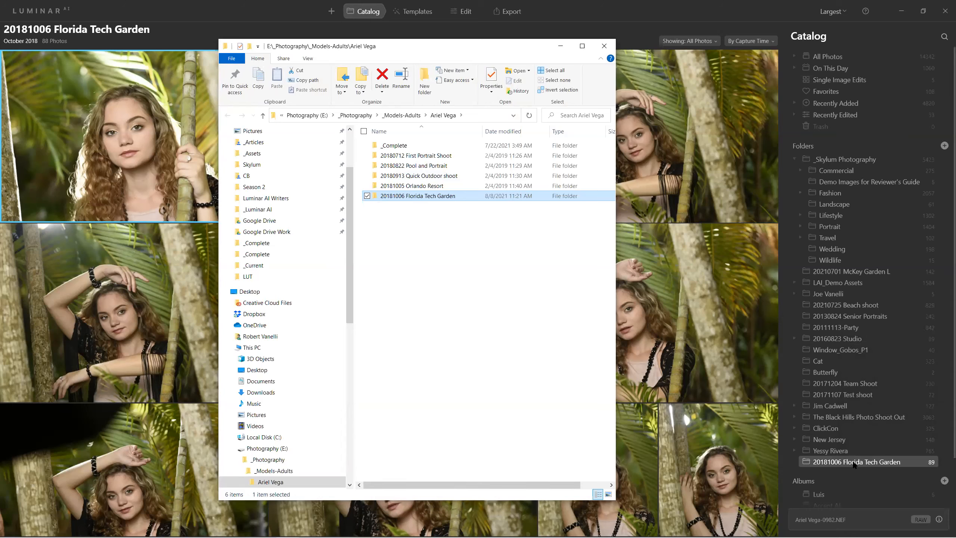
{"action": "double_click", "coordinate": [382, 196]}
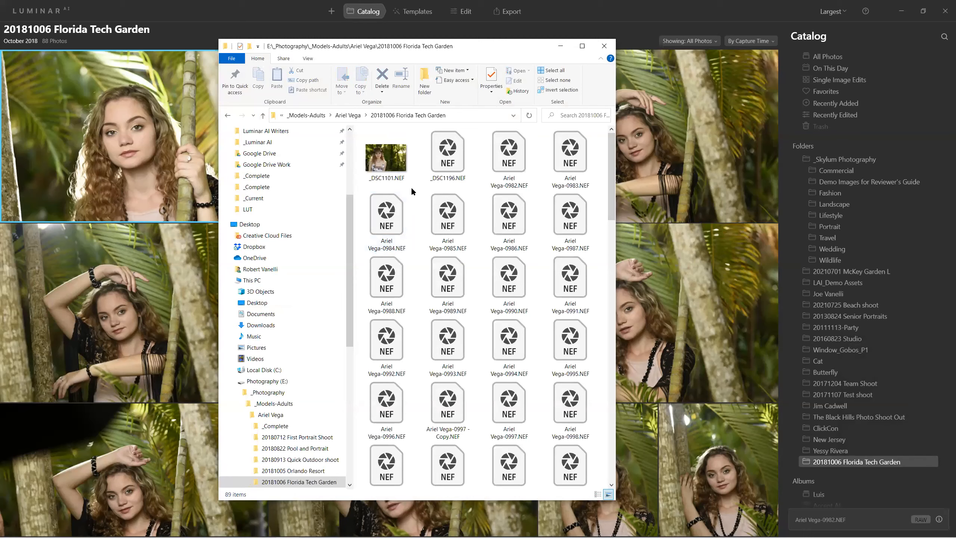
{"action": "right_click", "coordinate": [419, 190]}
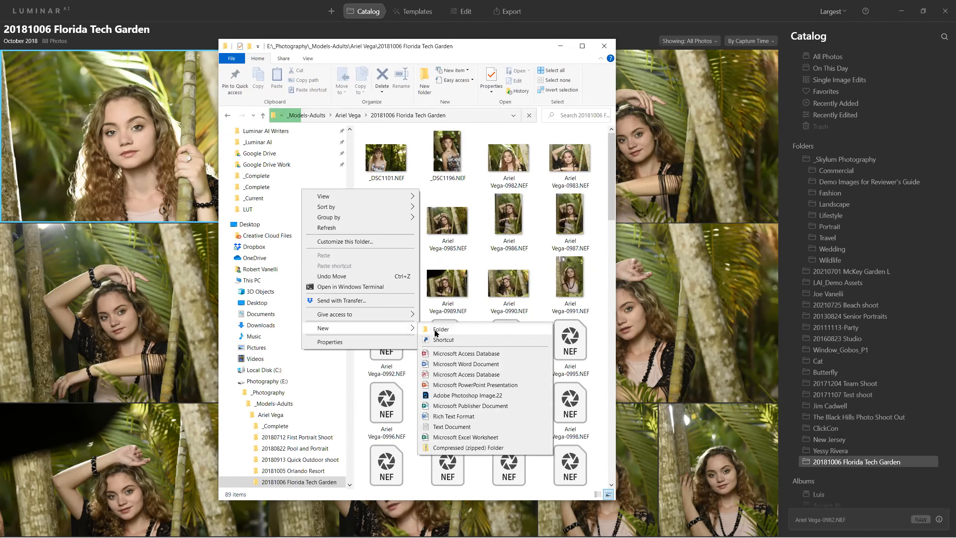
{"action": "left_click", "coordinate": [436, 330]}
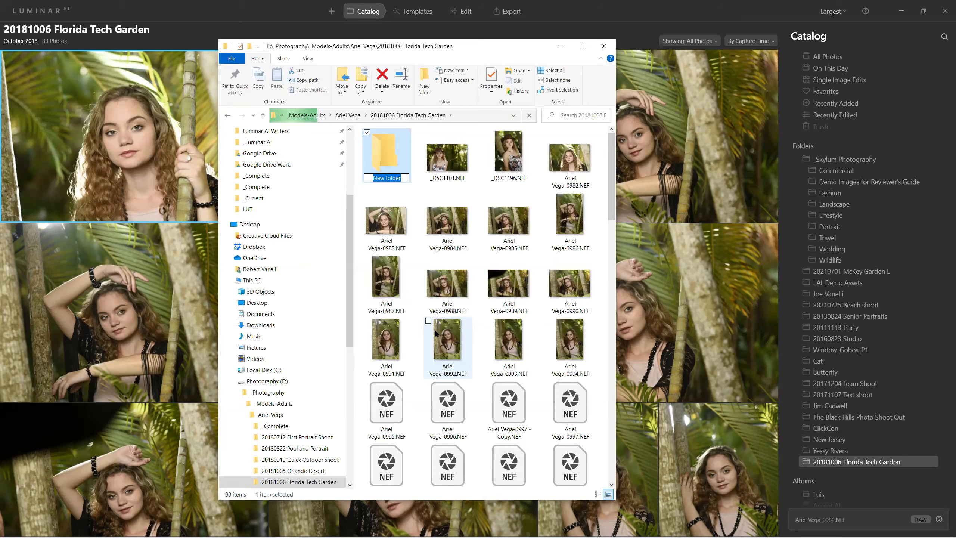
{"action": "type", "text": "_Complete"}
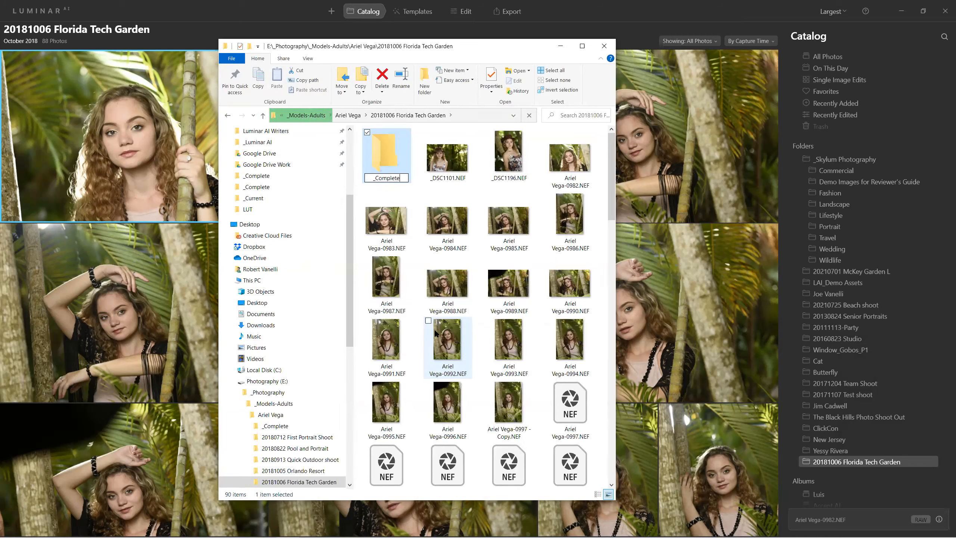
{"action": "key", "text": "Return"}
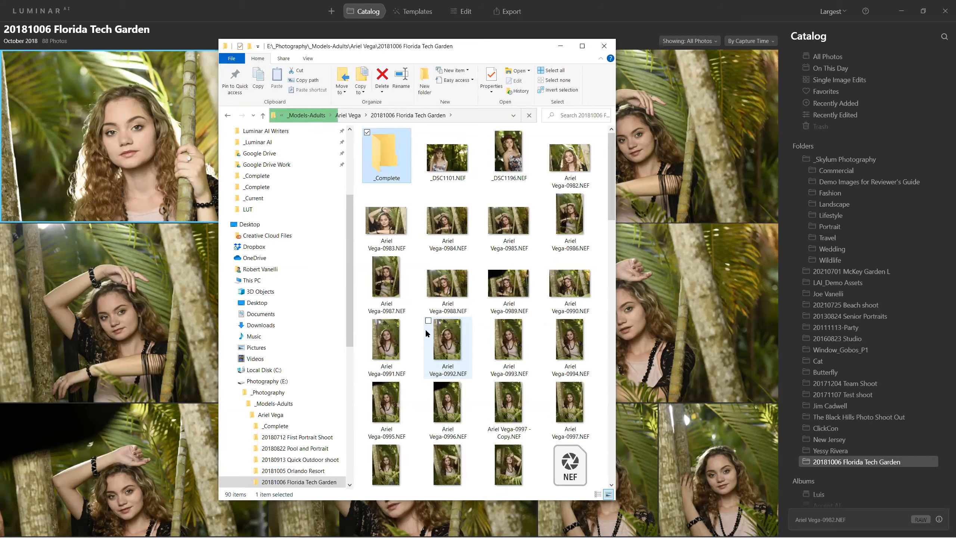
{"action": "left_click", "coordinate": [604, 45]}
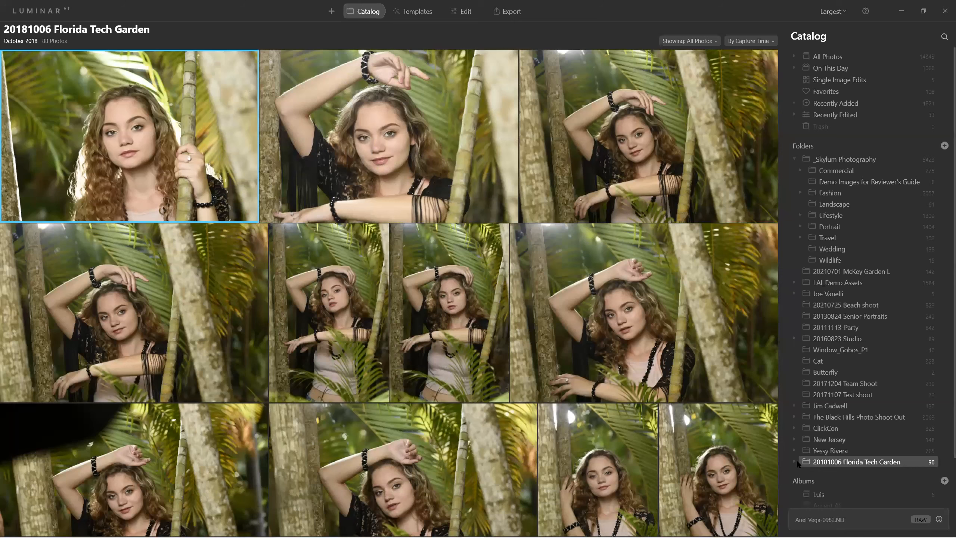
Step: Expand the 20181006 Florida Tech Garden folder in the catalog to reveal _Complete, and show the parent folder's photos
{"action": "left_click", "coordinate": [795, 462]}
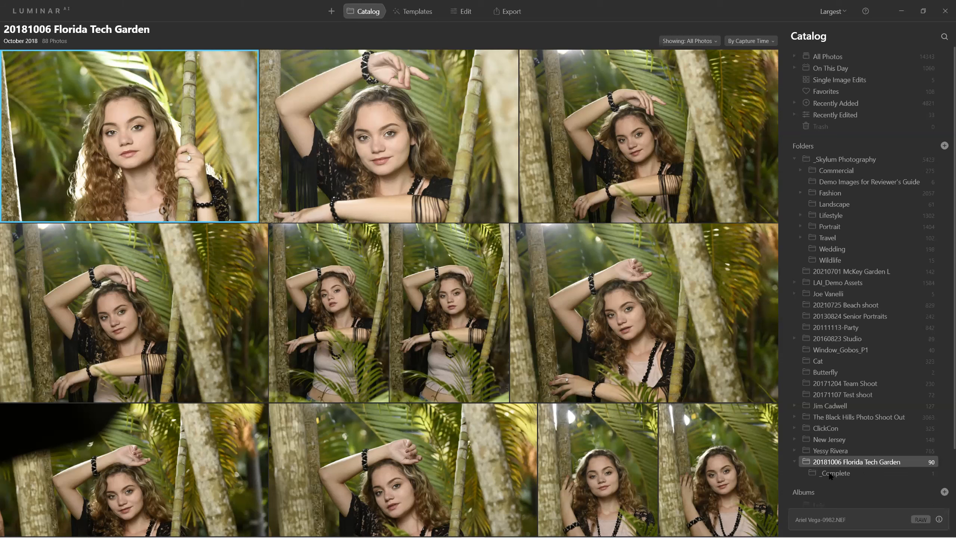
{"action": "left_click", "coordinate": [831, 464]}
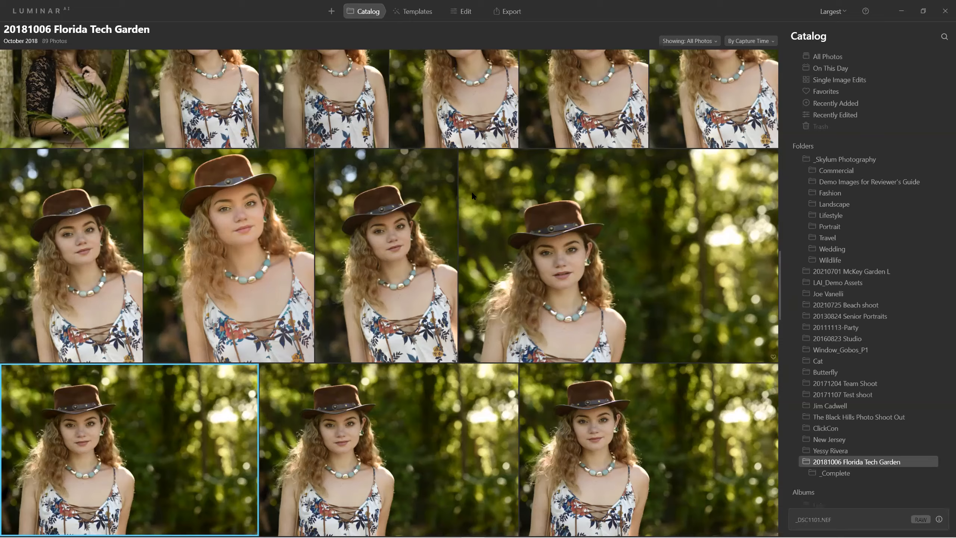
{"action": "key", "text": "alt+Tab"}
{"action": "key", "text": "alt+Tab"}
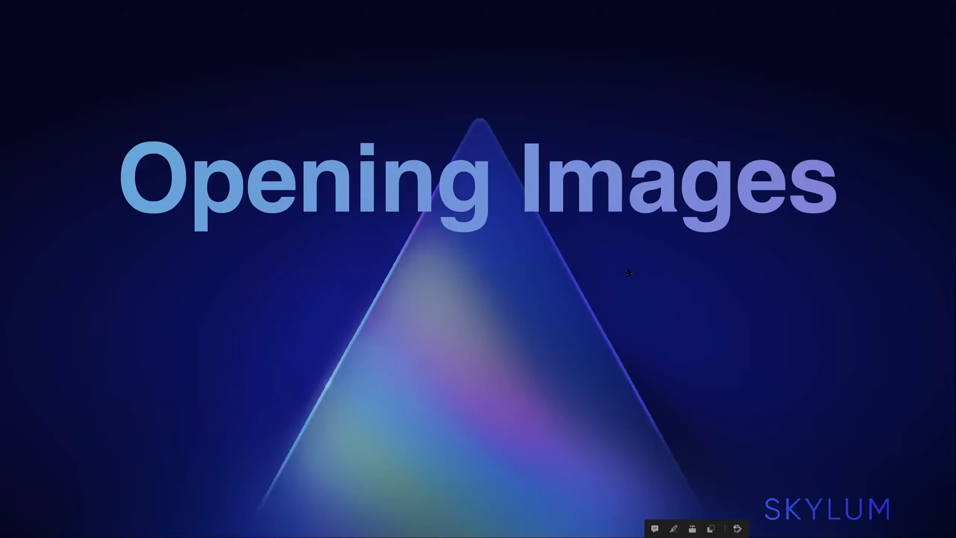
{"action": "key", "text": "Right"}
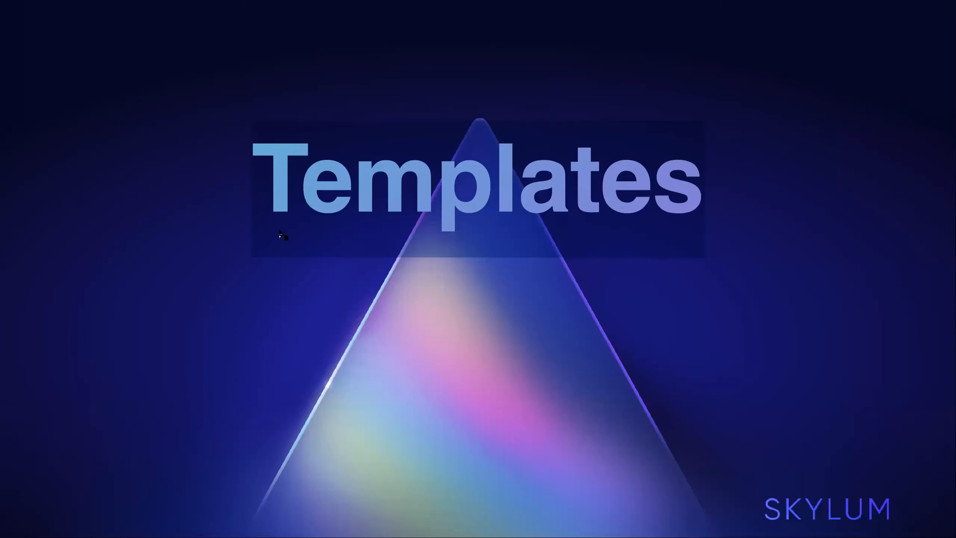
{"action": "key", "text": "alt+Tab"}
{"action": "key", "text": "alt+Tab"}
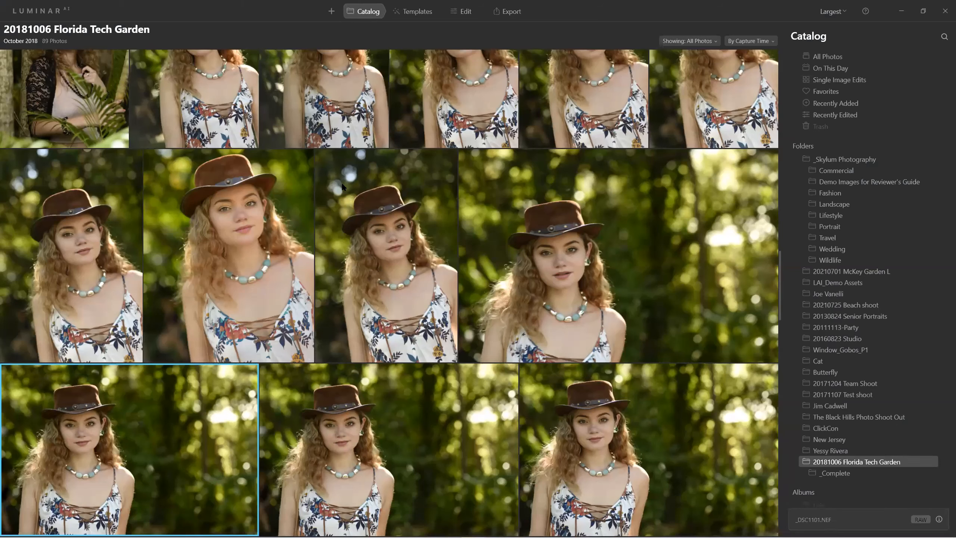
Step: Open the selected photo _DSC1101.NEF in Templates and go from the current collection to the Legacy Templates list
{"action": "left_click", "coordinate": [426, 12]}
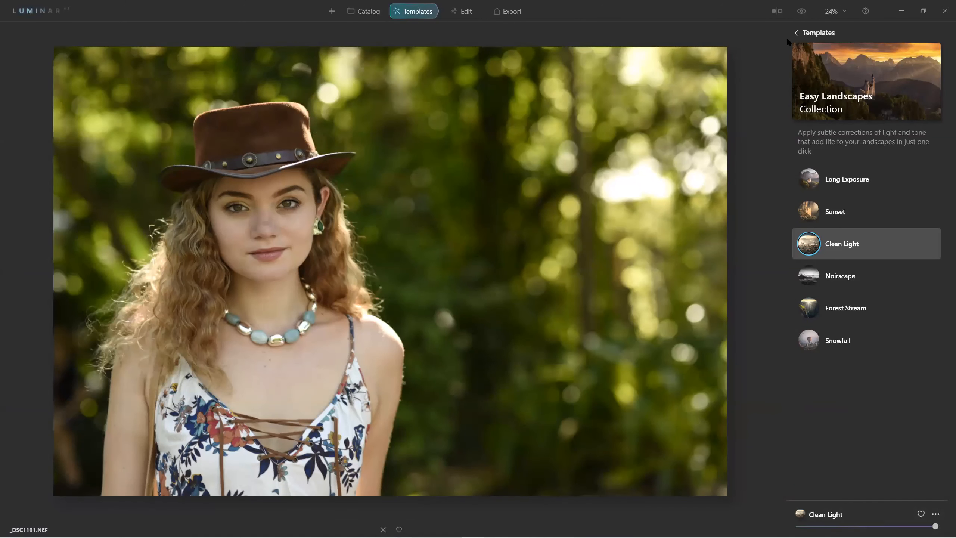
{"action": "left_click", "coordinate": [795, 32]}
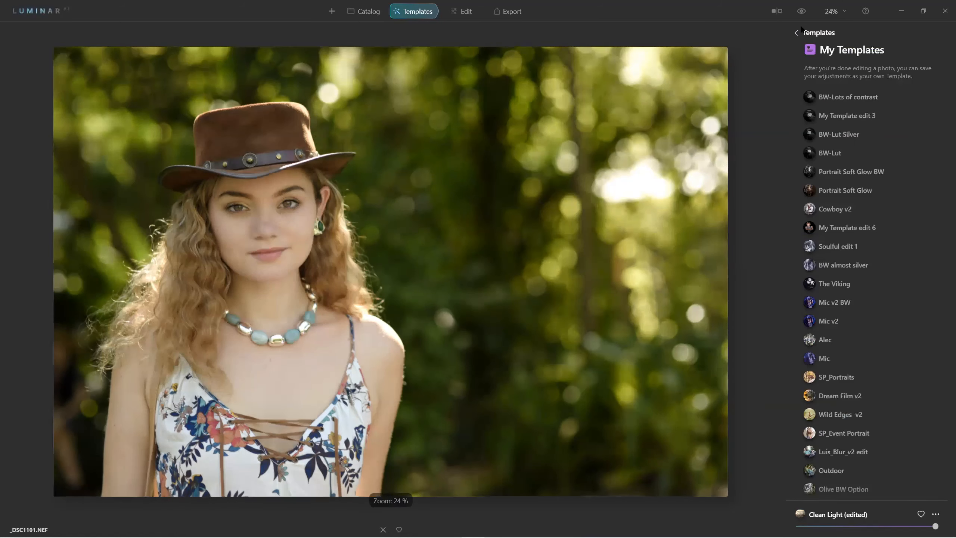
{"action": "left_click", "coordinate": [797, 33]}
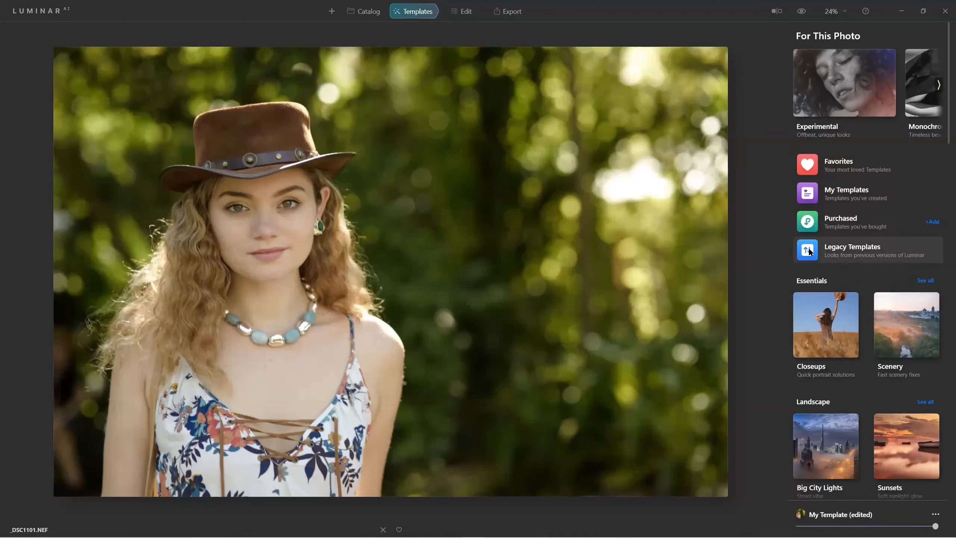
{"action": "left_click", "coordinate": [841, 251]}
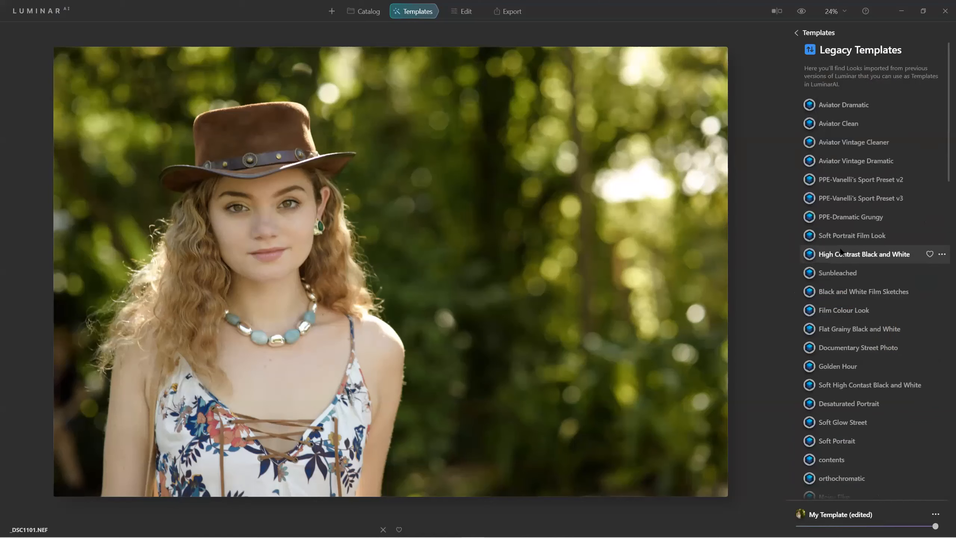
{"action": "scroll", "coordinate": [893, 384], "scroll_direction": "down", "scroll_amount": 4}
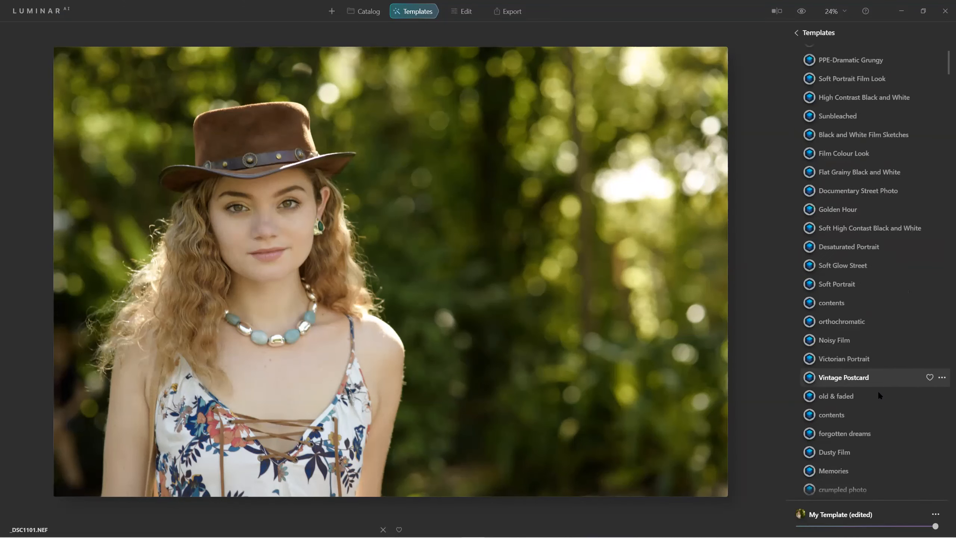
{"action": "scroll", "coordinate": [878, 391], "scroll_direction": "down", "scroll_amount": 7}
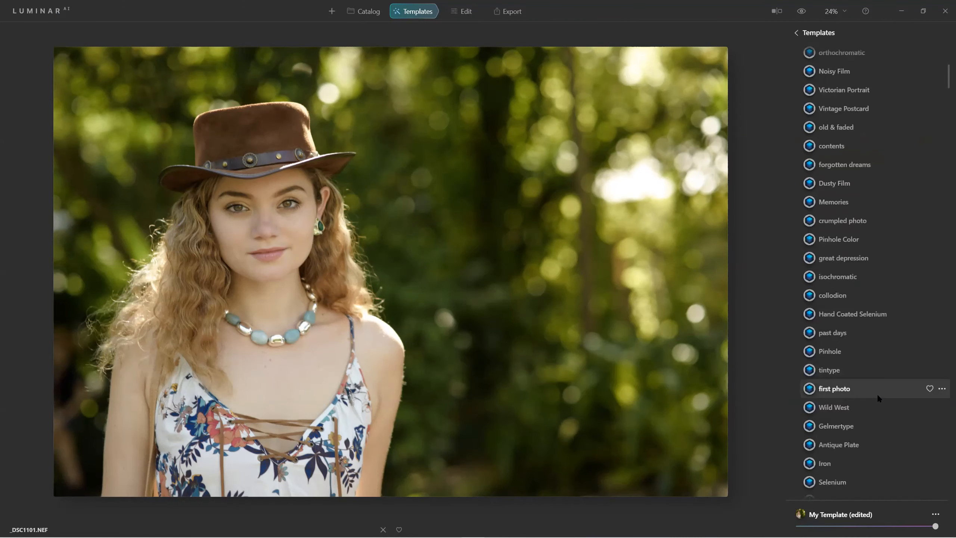
{"action": "scroll", "coordinate": [878, 397], "scroll_direction": "down", "scroll_amount": 1}
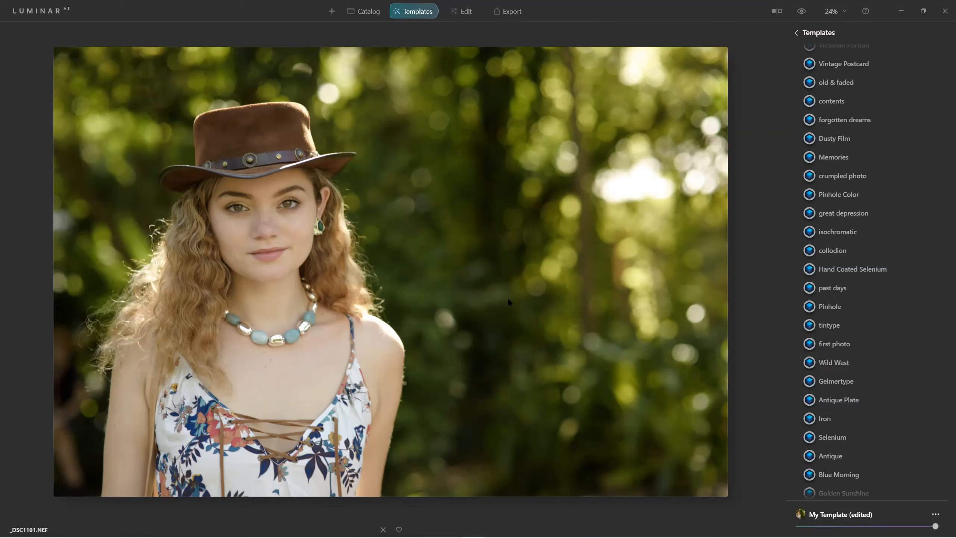
Step: Return to the catalog and open the cowboy photo COWBOYS-7436.NEF from Single Image Edits
{"action": "key", "text": "g"}
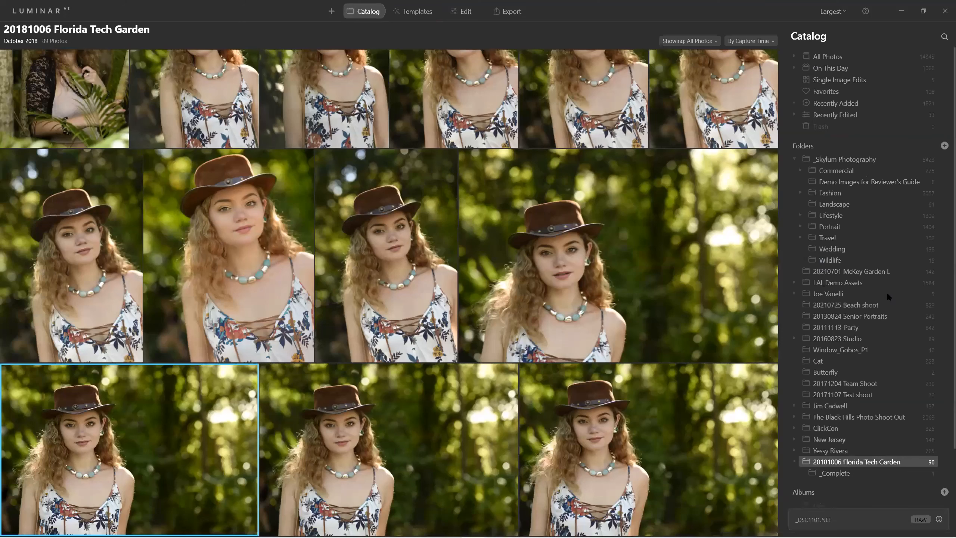
{"action": "left_click", "coordinate": [834, 80]}
{"action": "double_click", "coordinate": [508, 124]}
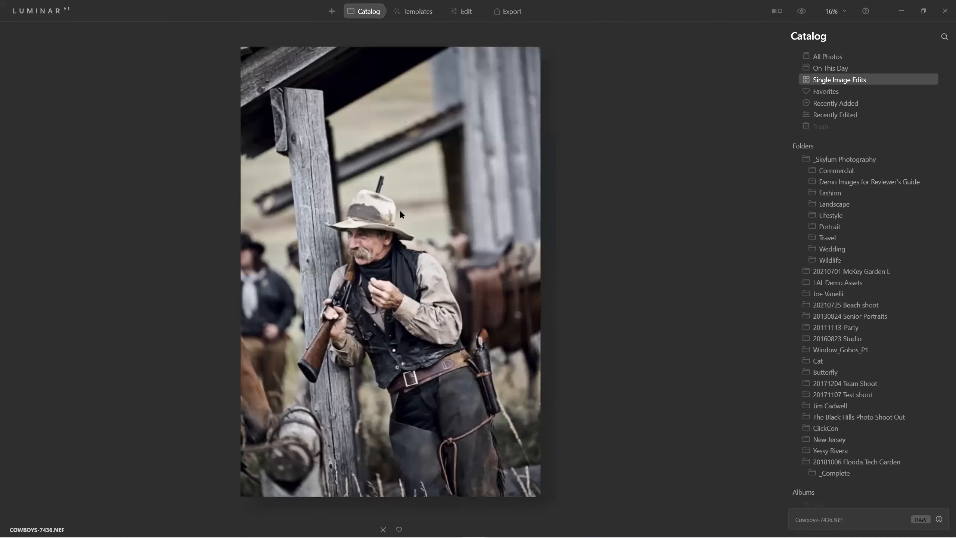
Step: Discard the existing adjustments on the cowboy photo and open it in Templates
{"action": "right_click", "coordinate": [400, 214]}
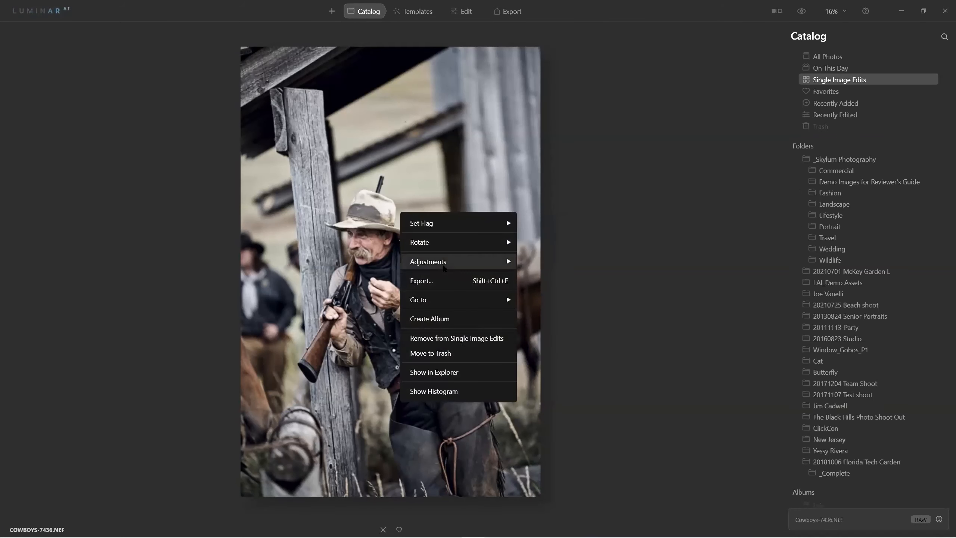
{"action": "mouse_move", "coordinate": [452, 260]}
{"action": "left_click", "coordinate": [545, 317]}
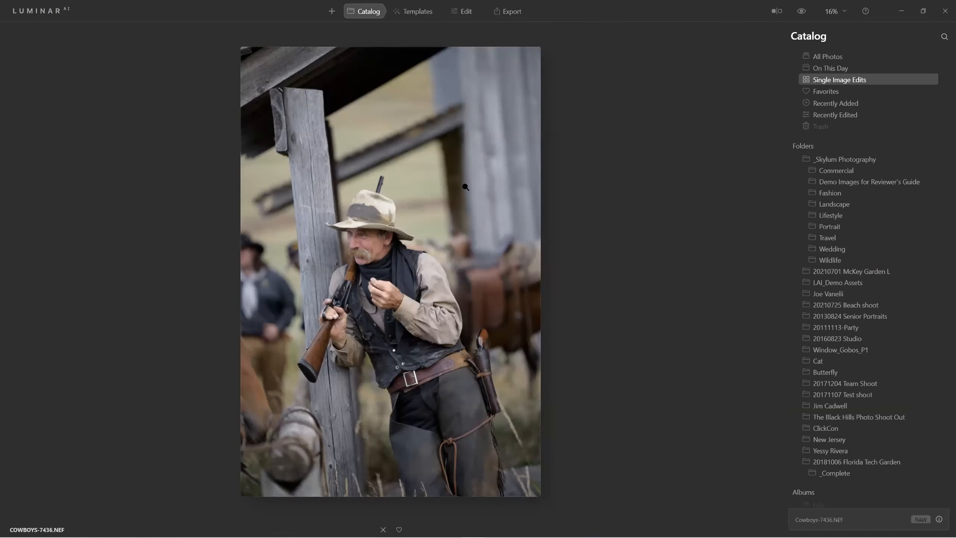
{"action": "left_click", "coordinate": [424, 15]}
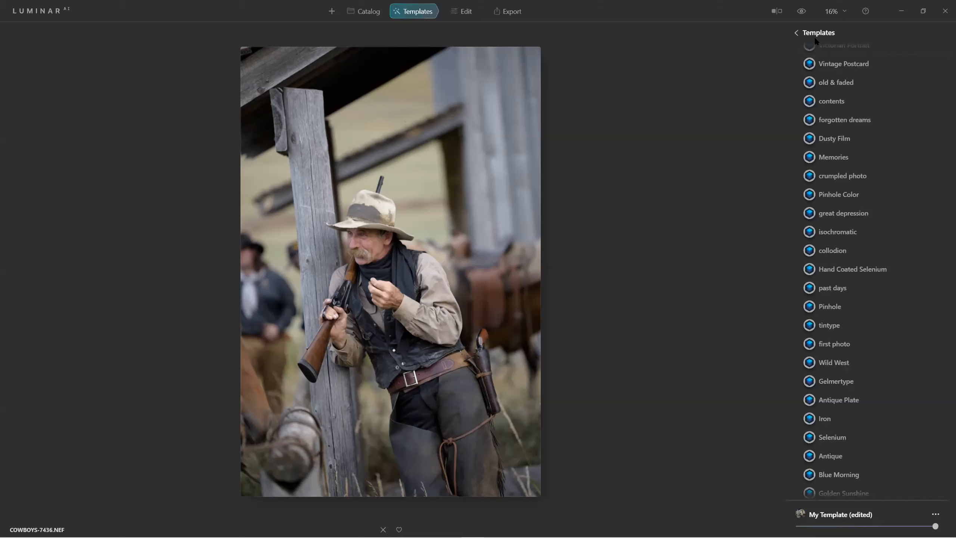
Step: Look through the Legacy Templates list for looks that suit the cowboy photo
{"action": "scroll", "coordinate": [856, 134], "scroll_direction": "up", "scroll_amount": 10}
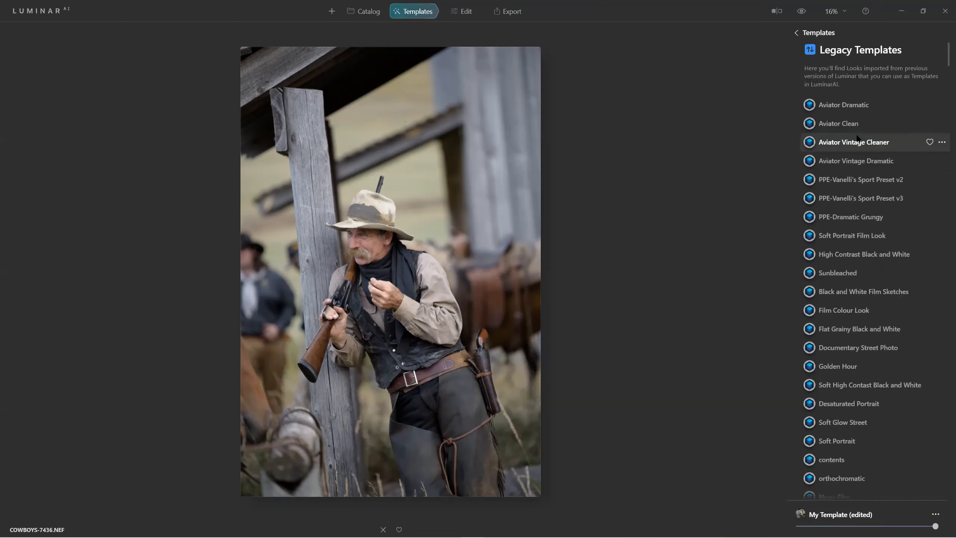
{"action": "scroll", "coordinate": [891, 315], "scroll_direction": "down", "scroll_amount": 6}
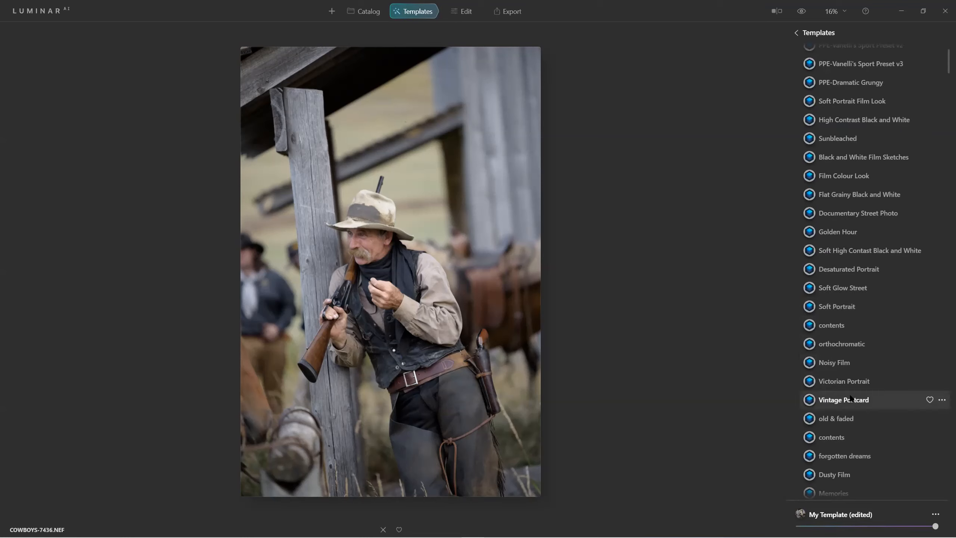
{"action": "scroll", "coordinate": [855, 431], "scroll_direction": "down", "scroll_amount": 2}
{"action": "scroll", "coordinate": [853, 430], "scroll_direction": "down", "scroll_amount": 4}
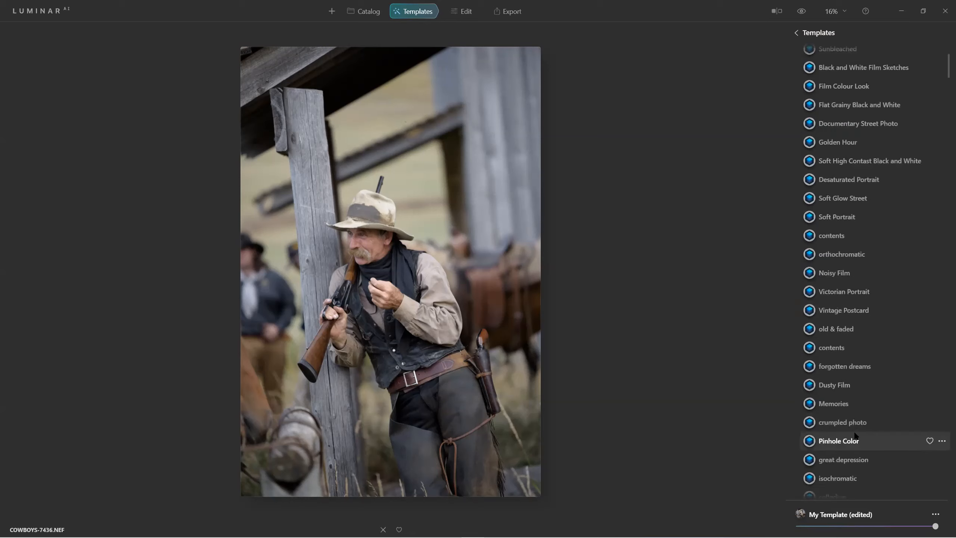
{"action": "scroll", "coordinate": [854, 433], "scroll_direction": "down", "scroll_amount": 1}
{"action": "scroll", "coordinate": [855, 434], "scroll_direction": "up", "scroll_amount": 2}
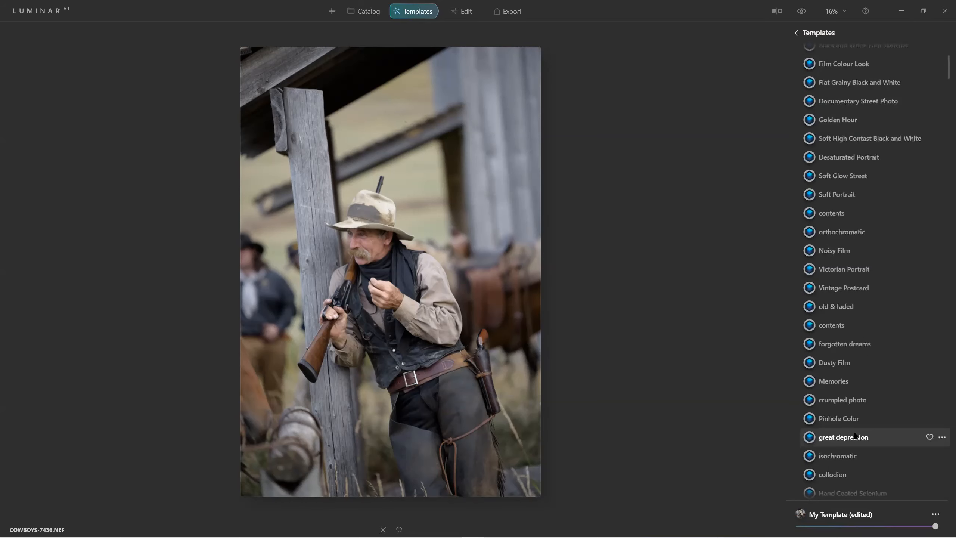
{"action": "scroll", "coordinate": [855, 435], "scroll_direction": "down", "scroll_amount": 3}
{"action": "scroll", "coordinate": [854, 430], "scroll_direction": "down", "scroll_amount": 7}
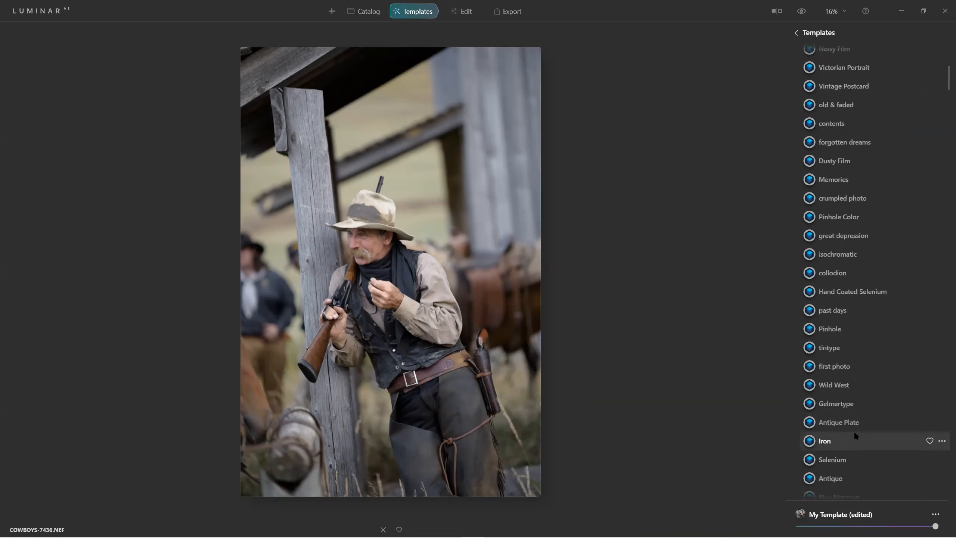
{"action": "scroll", "coordinate": [853, 430], "scroll_direction": "down", "scroll_amount": 9}
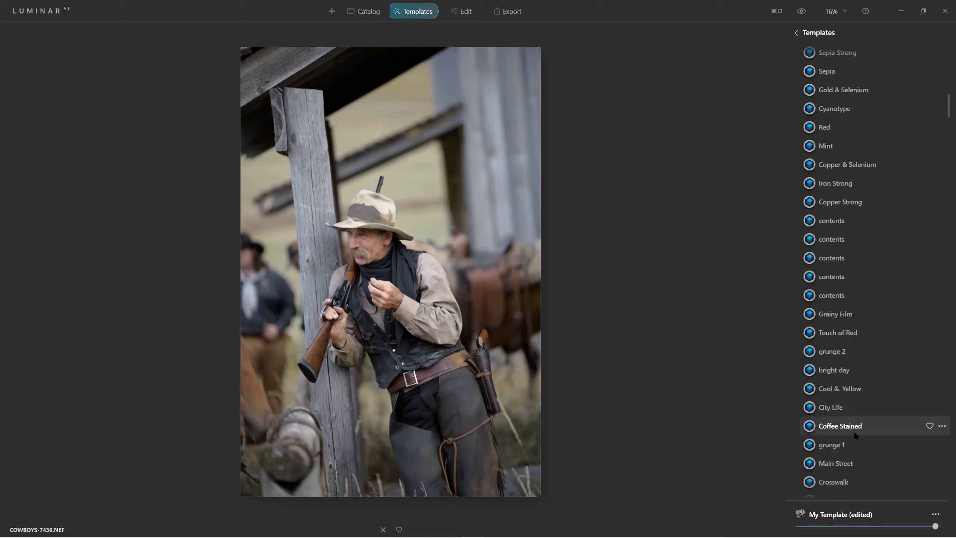
{"action": "scroll", "coordinate": [854, 433], "scroll_direction": "down", "scroll_amount": 2}
{"action": "scroll", "coordinate": [855, 436], "scroll_direction": "down", "scroll_amount": 1}
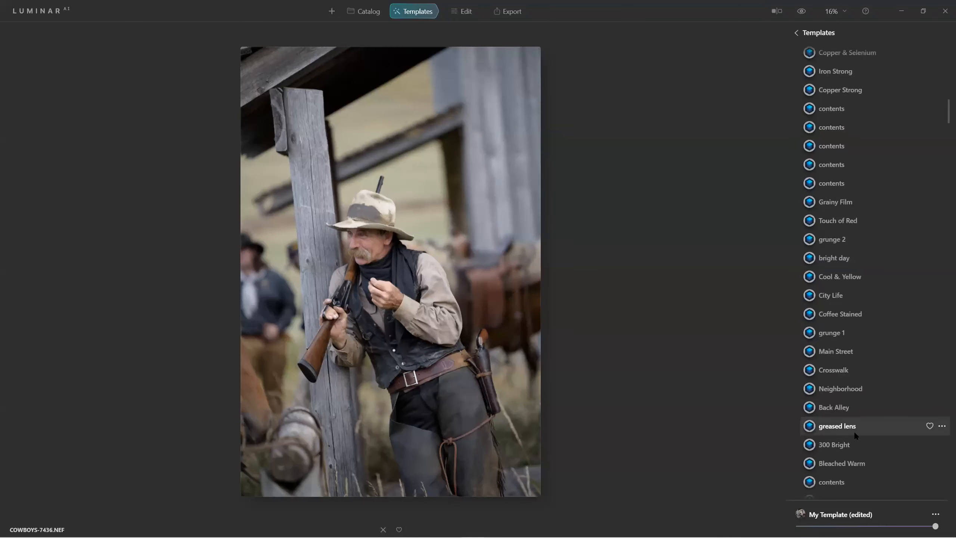
{"action": "scroll", "coordinate": [863, 418], "scroll_direction": "up", "scroll_amount": 15}
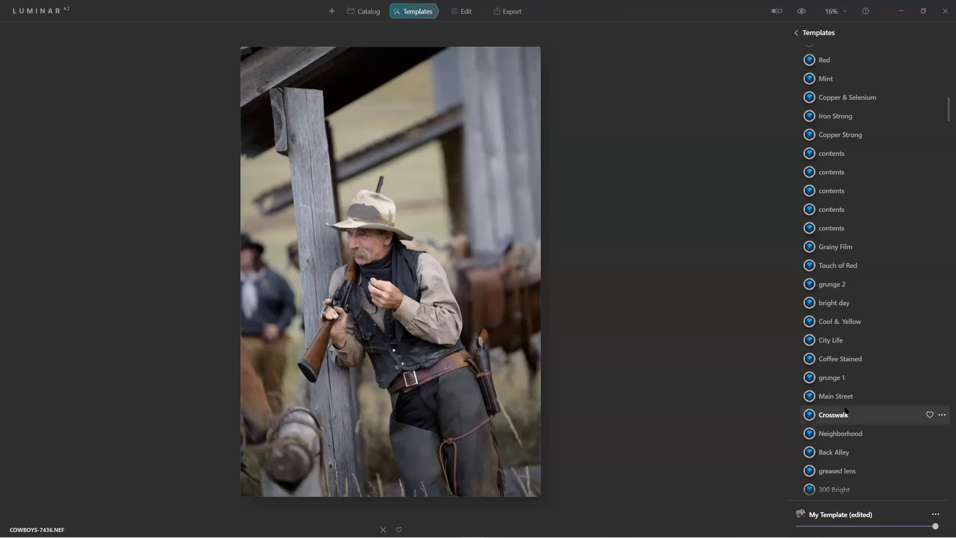
{"action": "scroll", "coordinate": [844, 406], "scroll_direction": "up", "scroll_amount": 9}
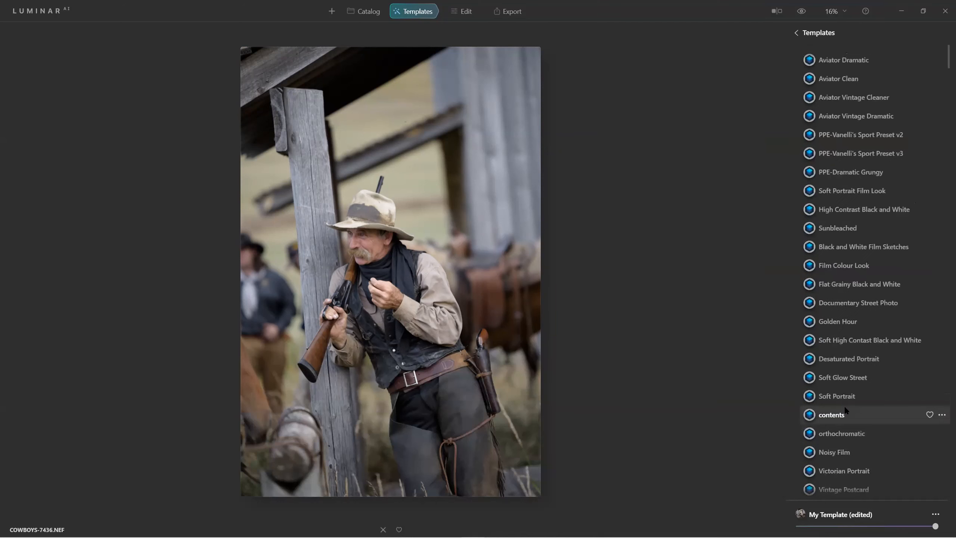
{"action": "scroll", "coordinate": [844, 407], "scroll_direction": "up", "scroll_amount": 2}
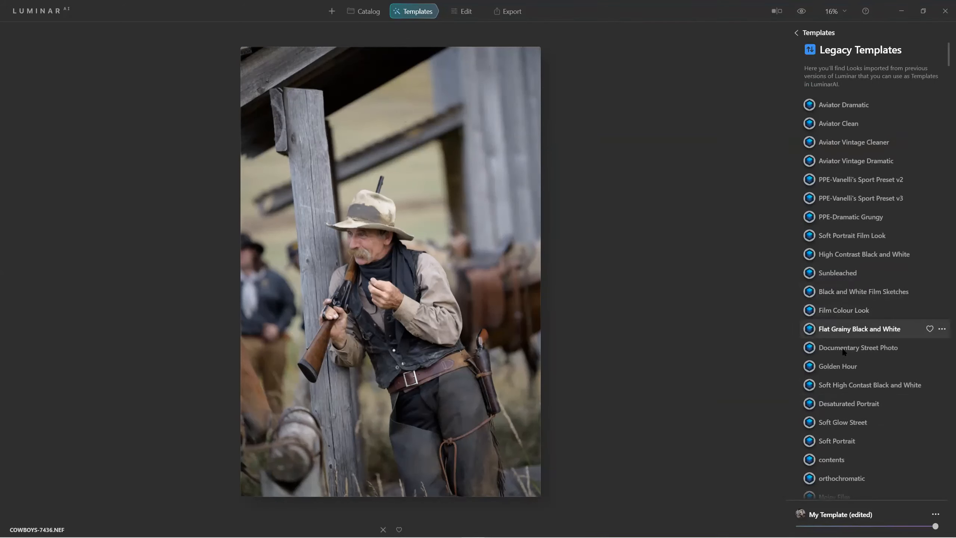
Step: Apply the Wild West legacy template to the cowboy photo
{"action": "scroll", "coordinate": [843, 419], "scroll_direction": "down", "scroll_amount": 4}
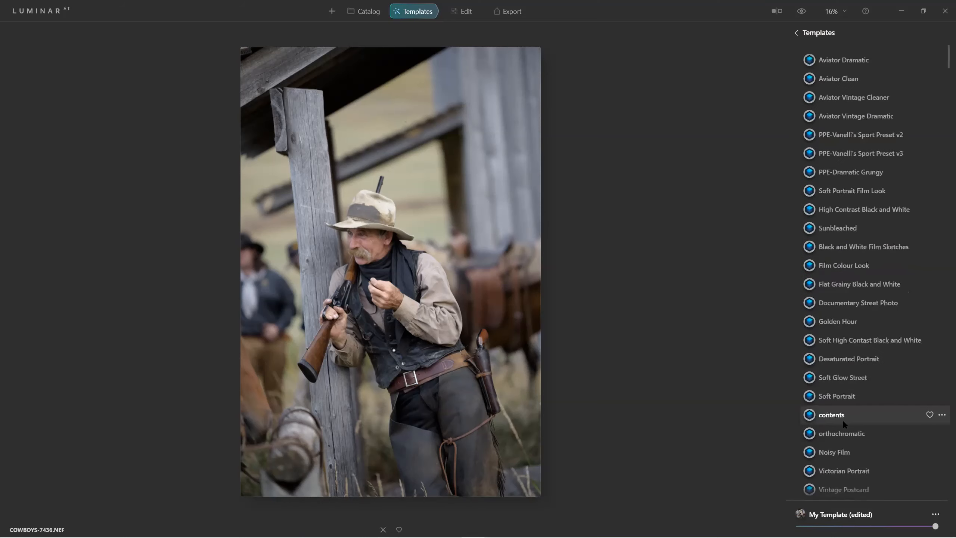
{"action": "scroll", "coordinate": [843, 424], "scroll_direction": "down", "scroll_amount": 5}
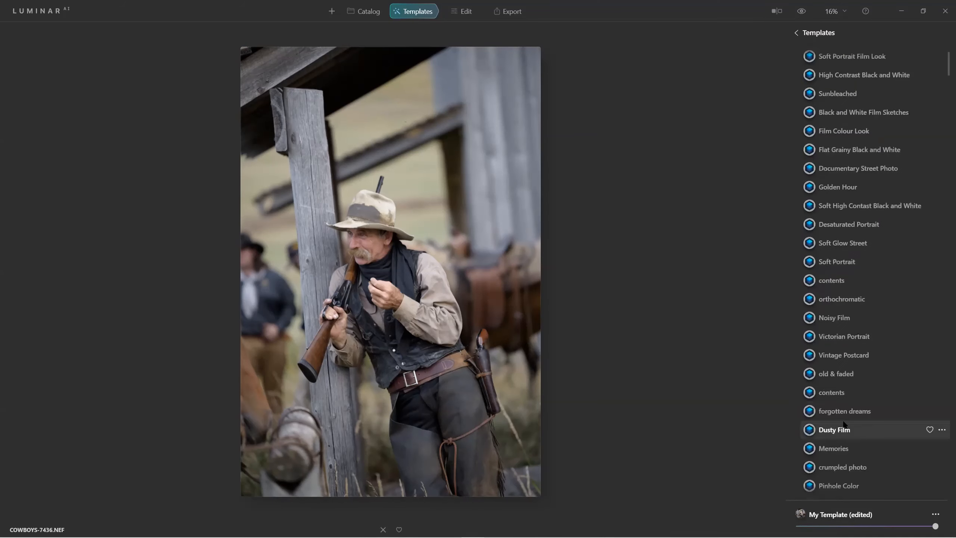
{"action": "scroll", "coordinate": [843, 423], "scroll_direction": "down", "scroll_amount": 6}
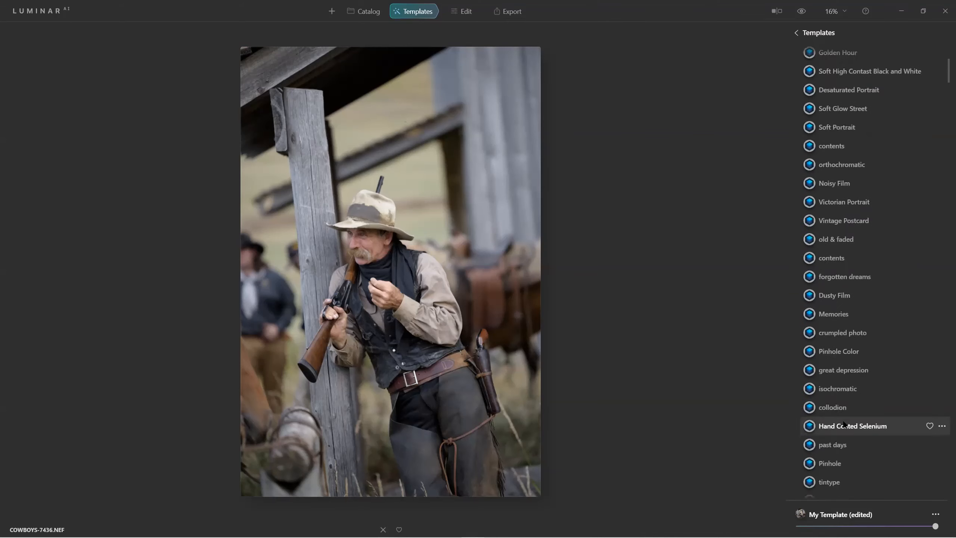
{"action": "scroll", "coordinate": [842, 420], "scroll_direction": "down", "scroll_amount": 2}
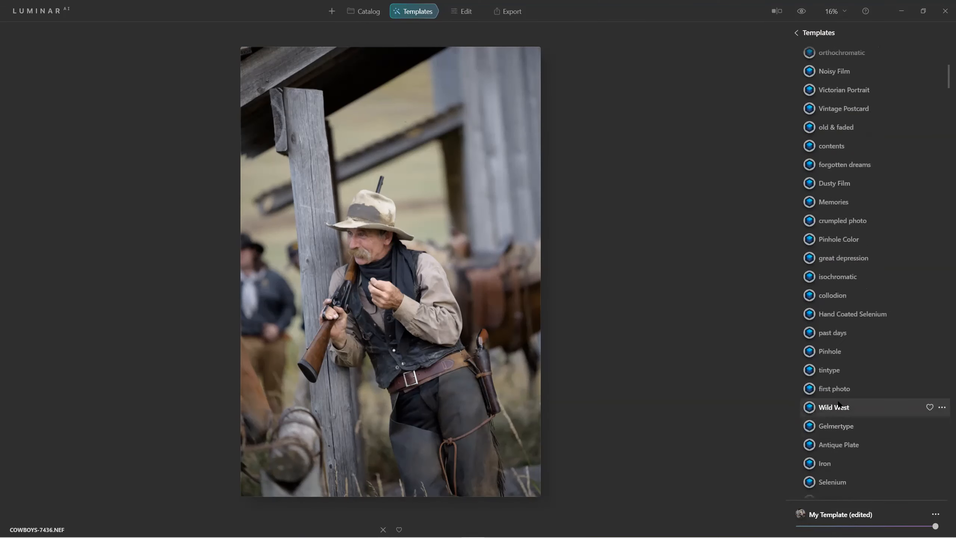
{"action": "left_click", "coordinate": [838, 405]}
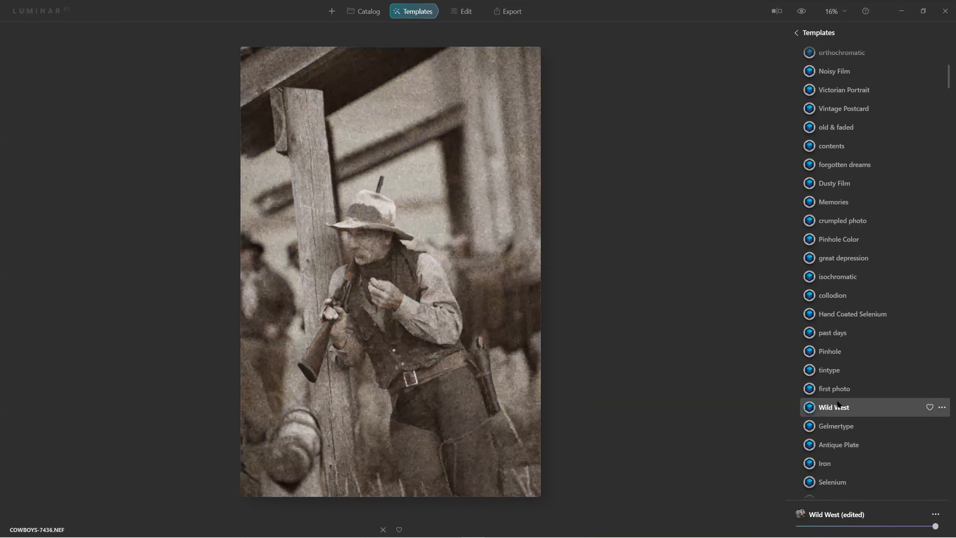
Step: Replace the Wild West look on the cowboy photo with the grunge 2 legacy template
{"action": "scroll", "coordinate": [870, 463], "scroll_direction": "down", "scroll_amount": 1}
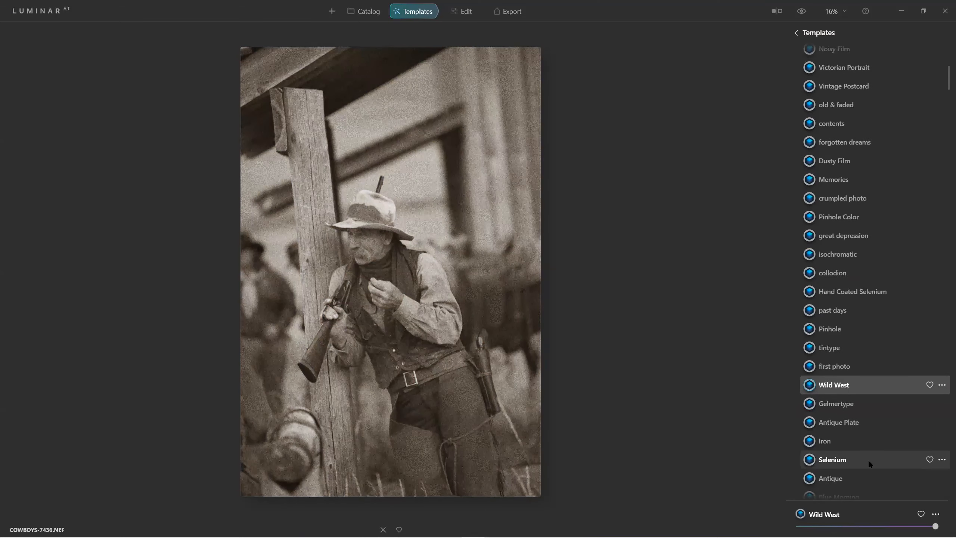
{"action": "scroll", "coordinate": [868, 459], "scroll_direction": "down", "scroll_amount": 3}
{"action": "scroll", "coordinate": [868, 459], "scroll_direction": "down", "scroll_amount": 2}
{"action": "scroll", "coordinate": [868, 459], "scroll_direction": "down", "scroll_amount": 6}
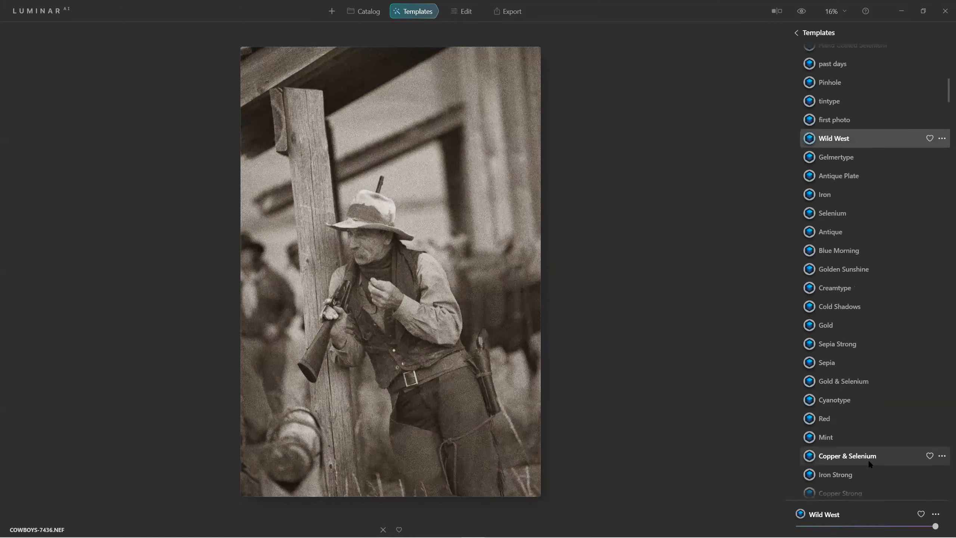
{"action": "scroll", "coordinate": [868, 459], "scroll_direction": "down", "scroll_amount": 2}
{"action": "scroll", "coordinate": [868, 458], "scroll_direction": "down", "scroll_amount": 4}
{"action": "scroll", "coordinate": [869, 462], "scroll_direction": "down", "scroll_amount": 3}
{"action": "left_click", "coordinate": [835, 424]}
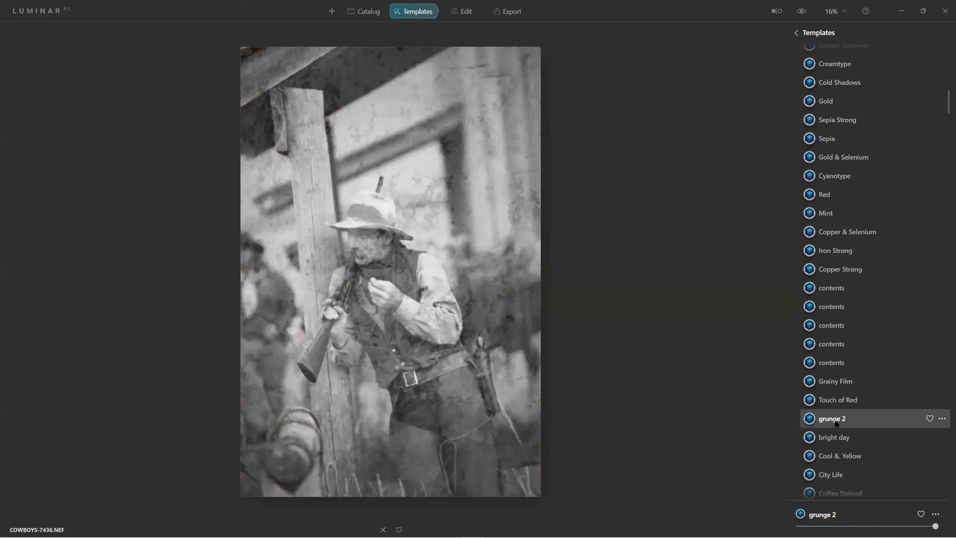
Step: Apply the Fade legacy template to the cowboy photo and lower its strength to about half
{"action": "scroll", "coordinate": [836, 423], "scroll_direction": "down", "scroll_amount": 6}
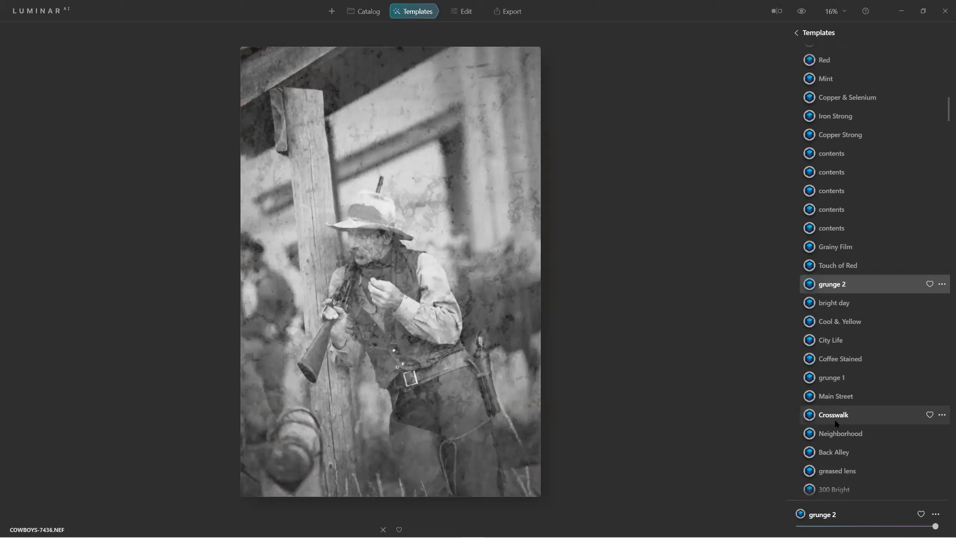
{"action": "scroll", "coordinate": [835, 424], "scroll_direction": "down", "scroll_amount": 4}
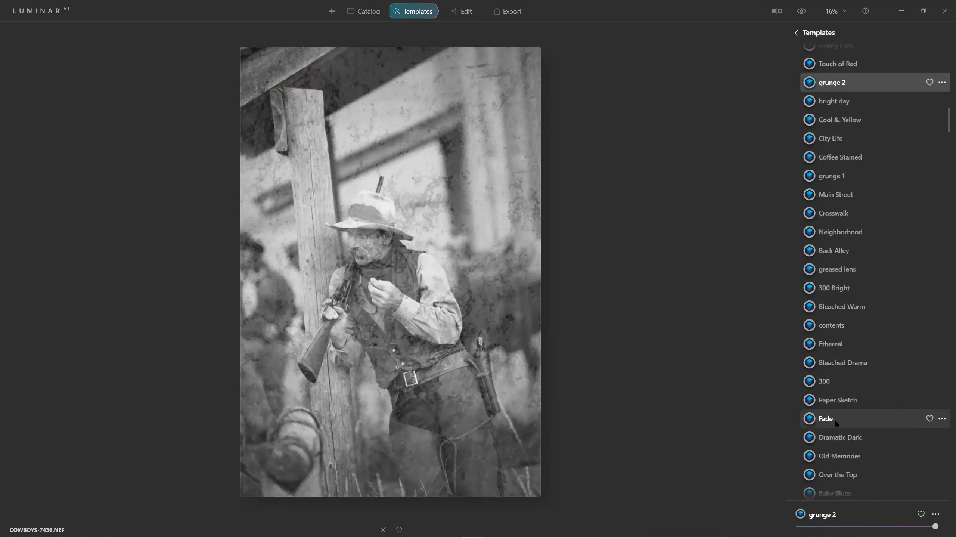
{"action": "left_click", "coordinate": [833, 416]}
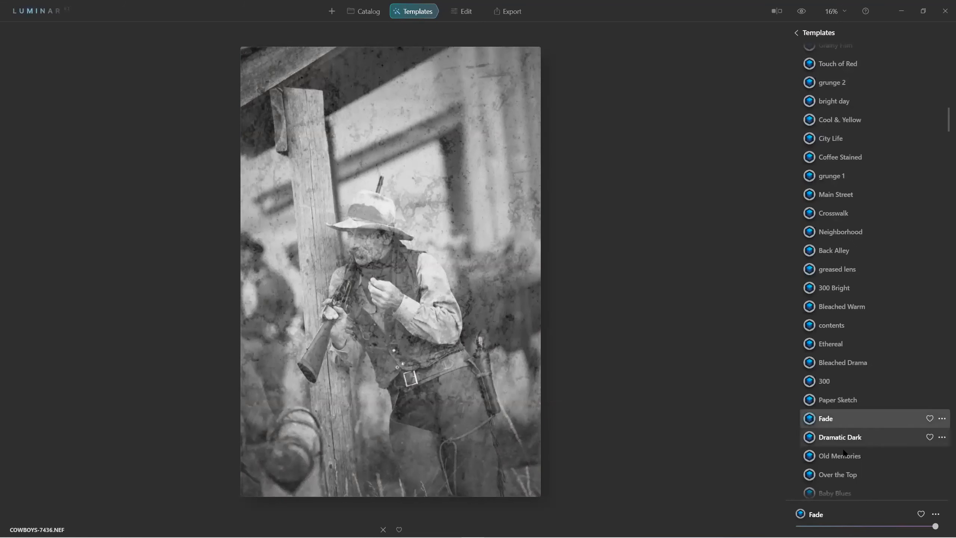
{"action": "scroll", "coordinate": [844, 450], "scroll_direction": "down", "scroll_amount": 2}
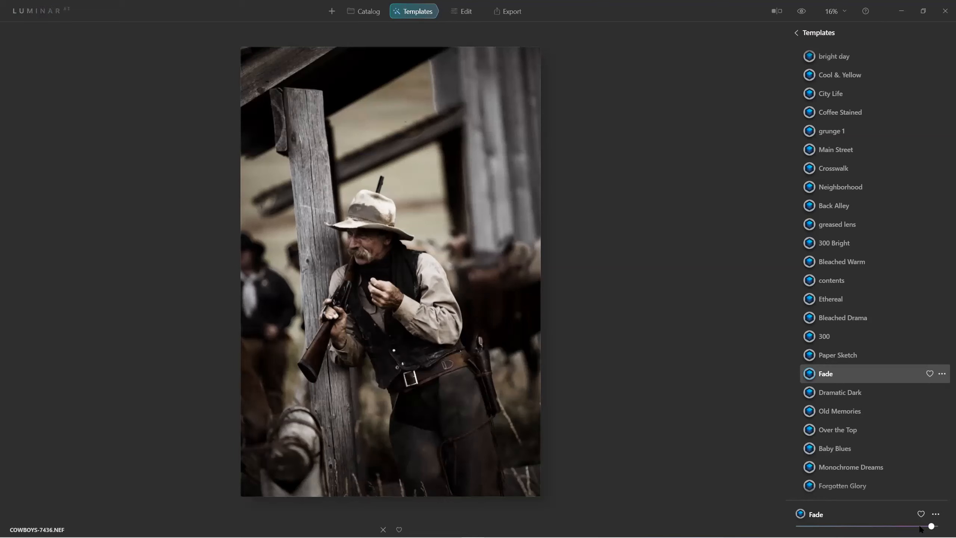
{"action": "left_click_drag", "start_coordinate": [931, 528], "coordinate": [883, 527]}
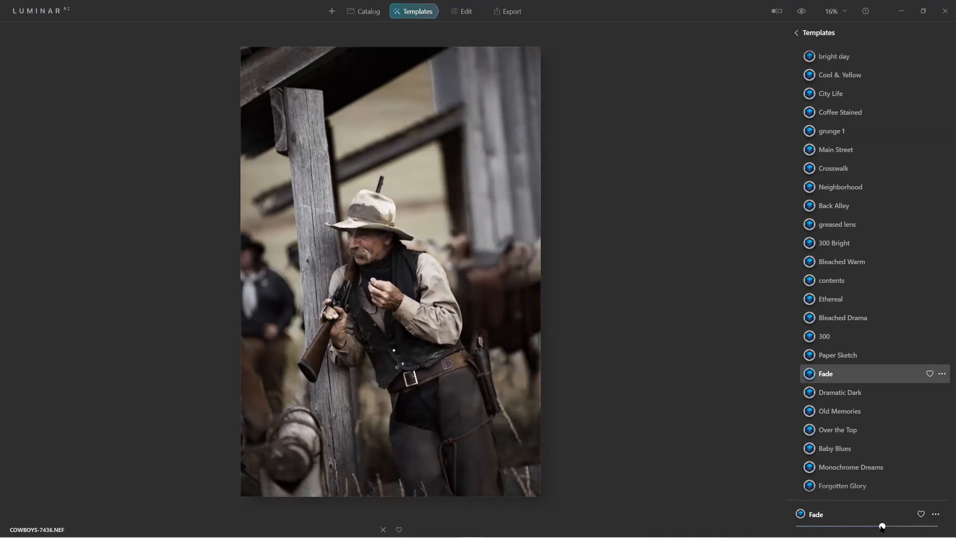
{"action": "left_click_drag", "start_coordinate": [883, 527], "coordinate": [863, 527]}
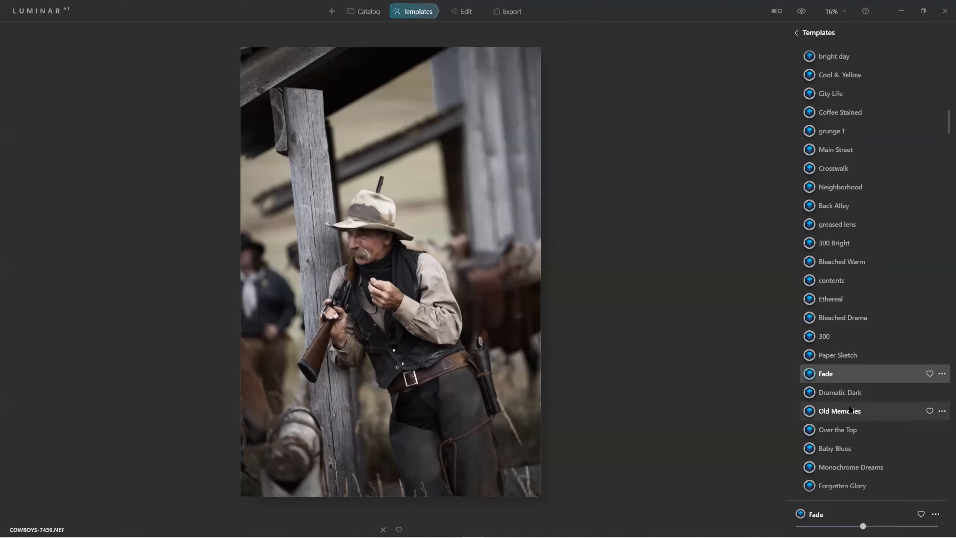
Step: Look through the Legacy Templates listed below Fade for more looks
{"action": "scroll", "coordinate": [849, 407], "scroll_direction": "down", "scroll_amount": 2}
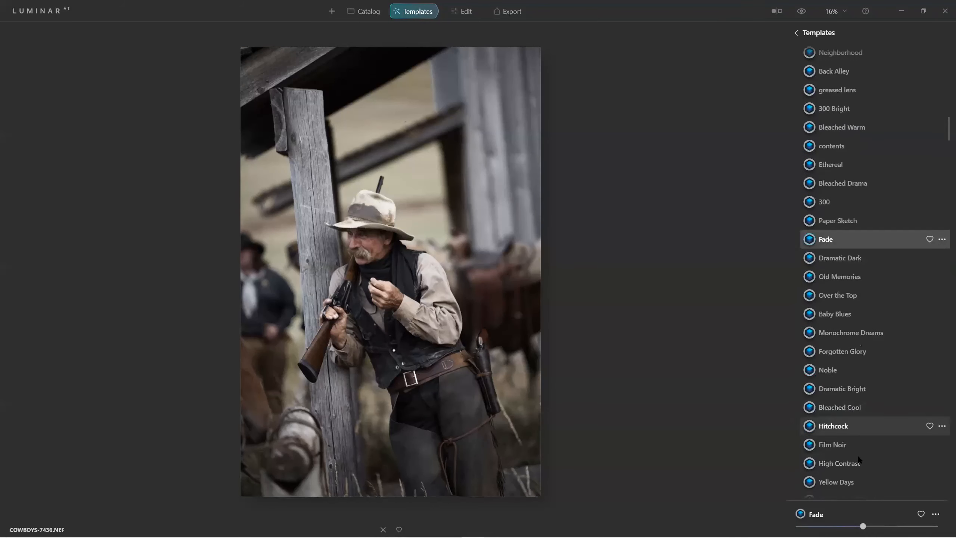
{"action": "scroll", "coordinate": [862, 446], "scroll_direction": "down", "scroll_amount": 1}
{"action": "scroll", "coordinate": [862, 444], "scroll_direction": "down", "scroll_amount": 2}
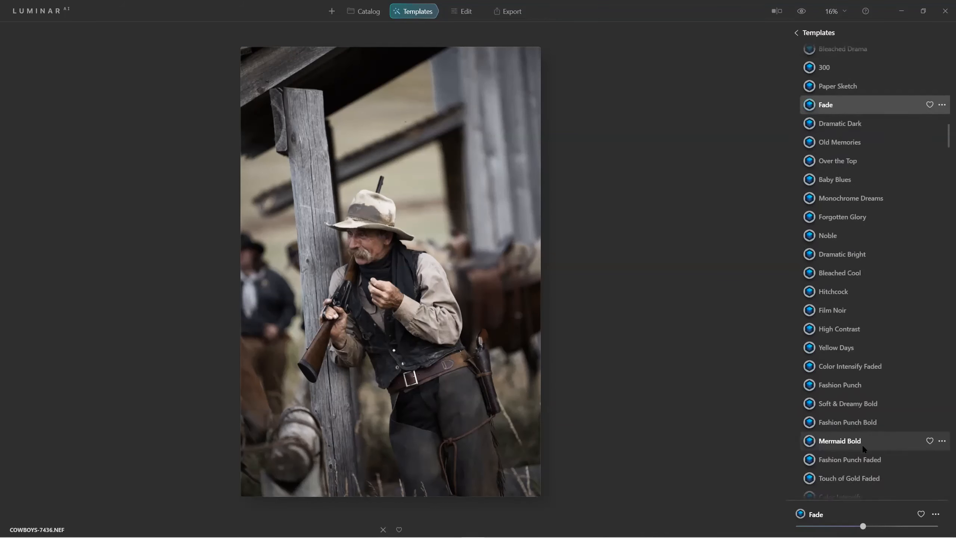
{"action": "scroll", "coordinate": [863, 446], "scroll_direction": "down", "scroll_amount": 3}
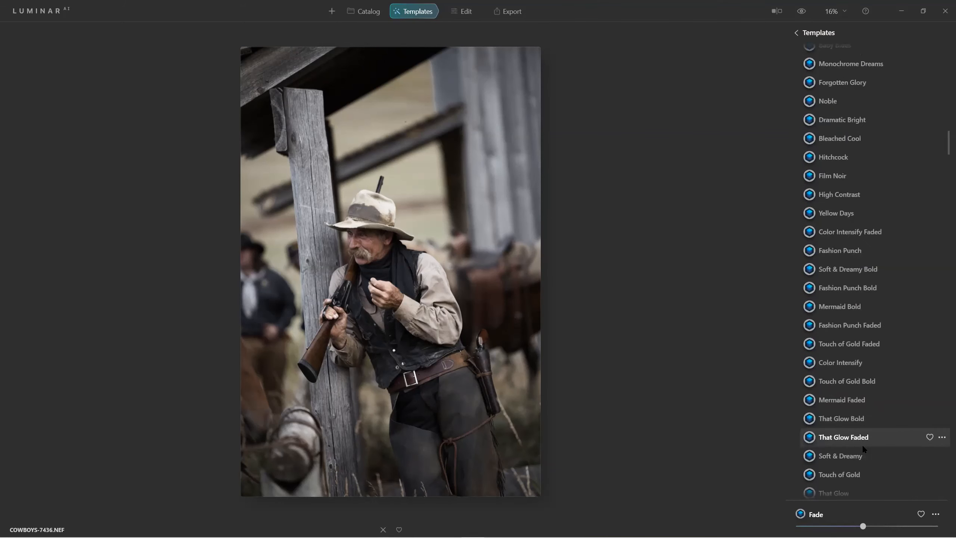
{"action": "scroll", "coordinate": [862, 444], "scroll_direction": "down", "scroll_amount": 1}
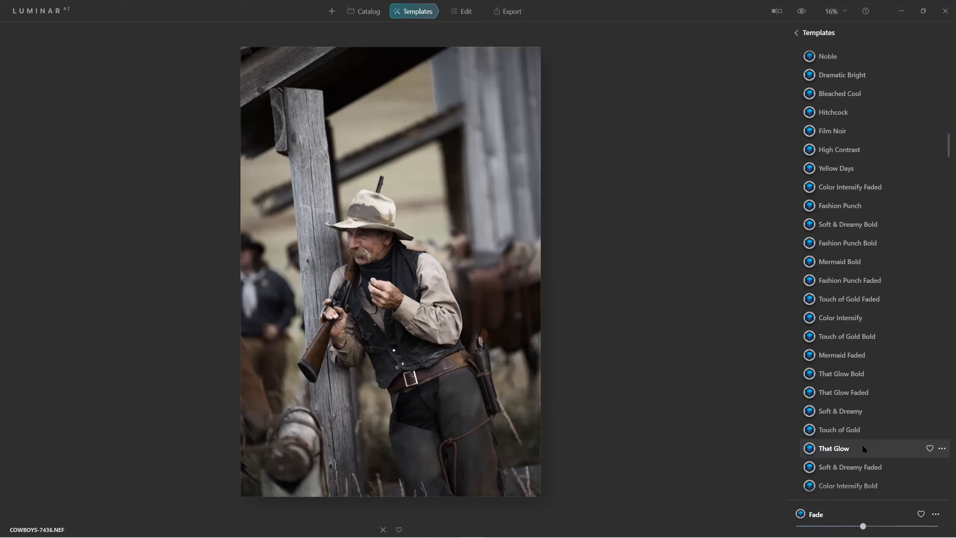
Step: Open the cowboy photo's editing tools and check the Vignette tool that the Fade look uses
{"action": "left_click", "coordinate": [466, 12]}
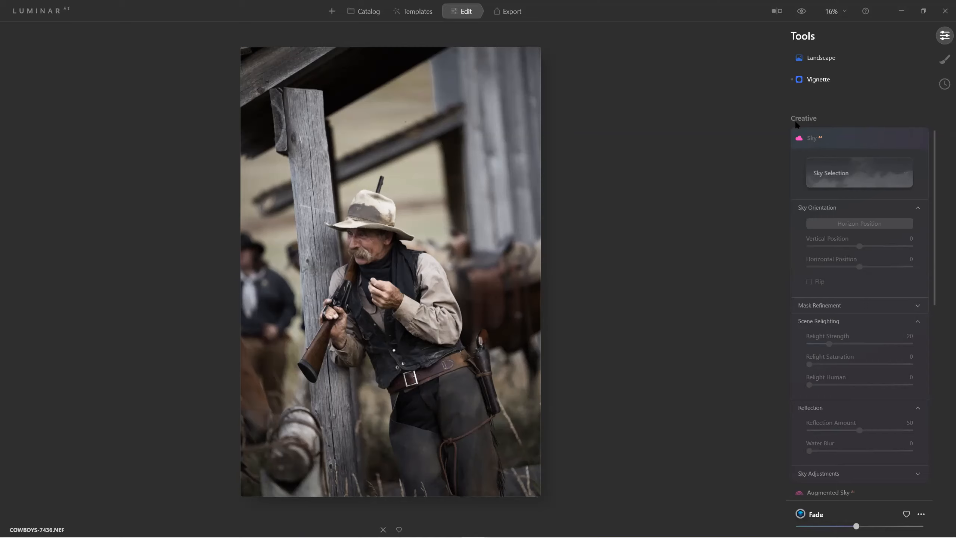
{"action": "left_click", "coordinate": [833, 141]}
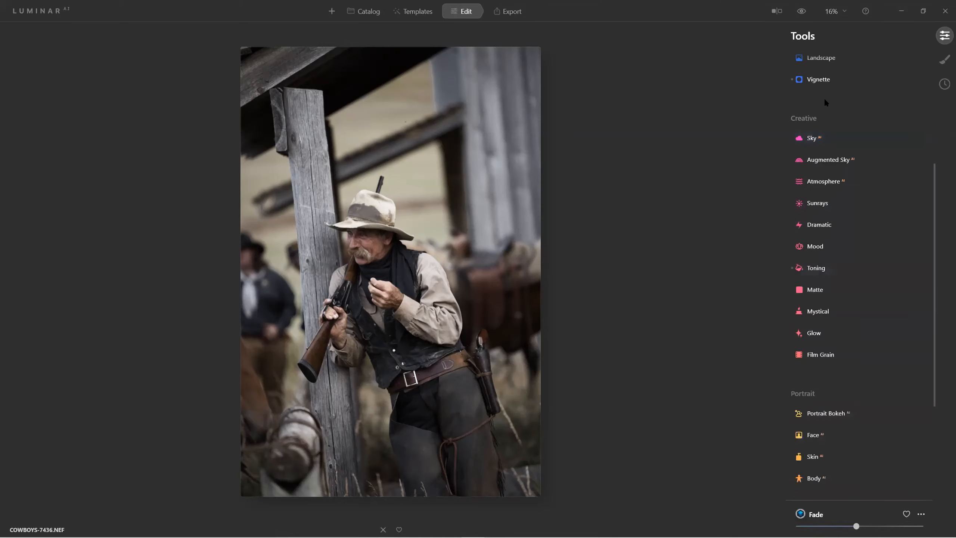
{"action": "left_click", "coordinate": [818, 81]}
{"action": "left_click", "coordinate": [840, 83]}
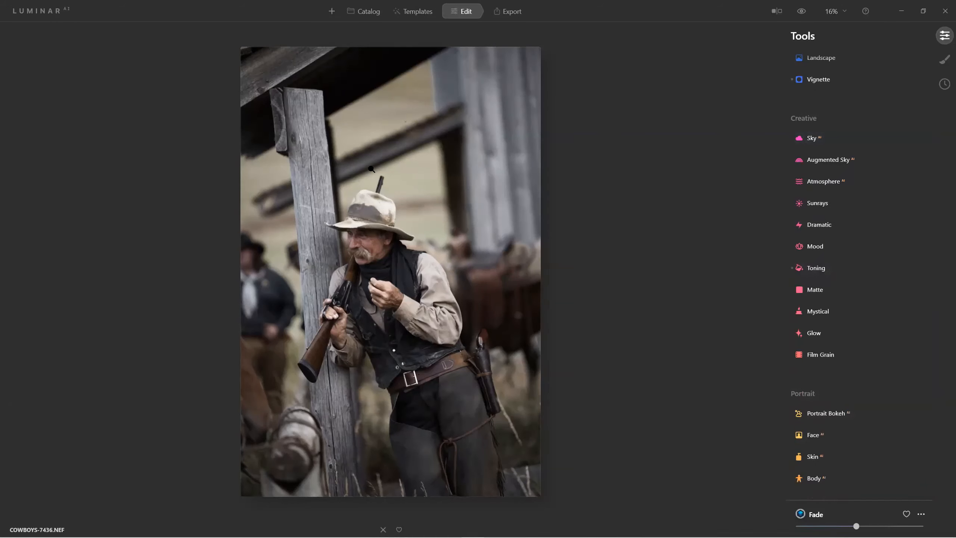
Step: Raise the Enhance AI Accent amount on the cowboy photo to 79
{"action": "scroll", "coordinate": [854, 208], "scroll_direction": "up", "scroll_amount": 5}
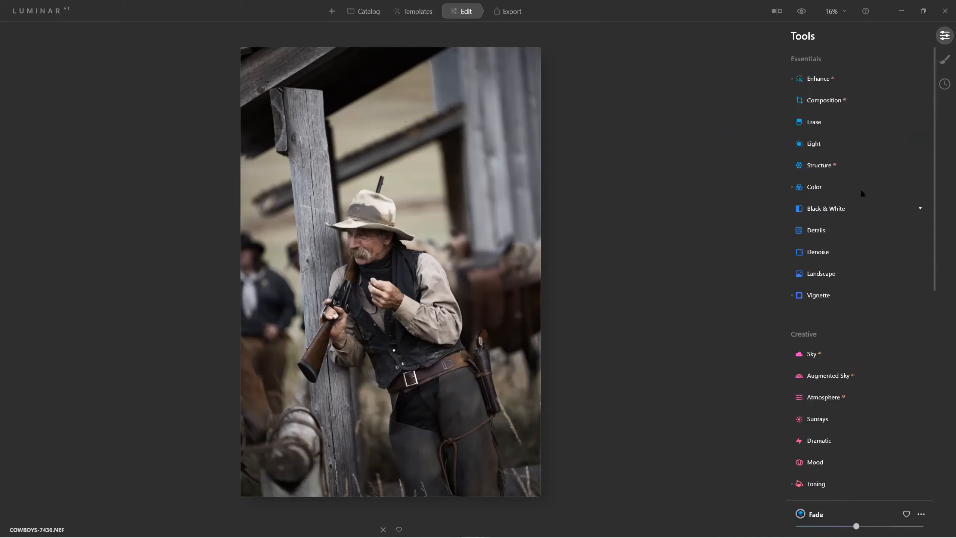
{"action": "left_click", "coordinate": [818, 83]}
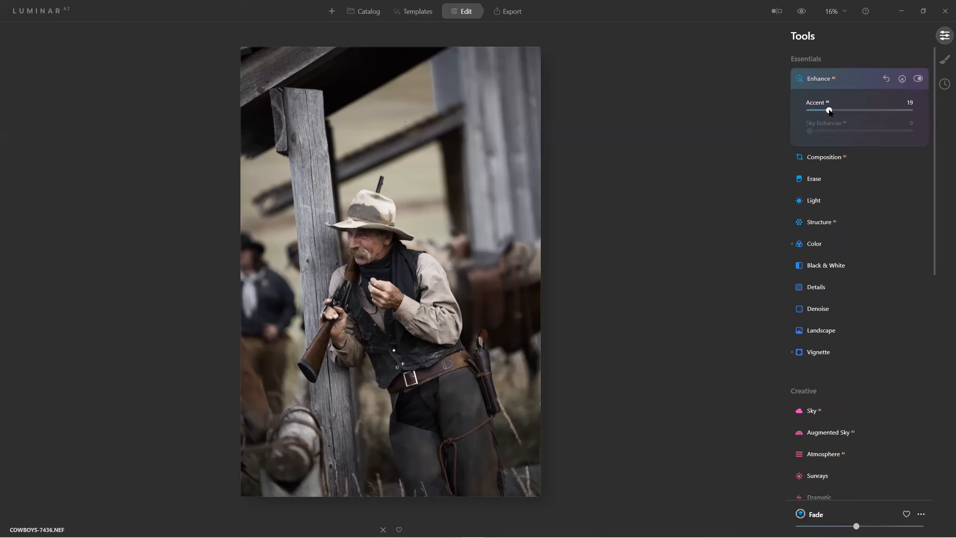
{"action": "left_click_drag", "start_coordinate": [867, 110], "coordinate": [889, 115]}
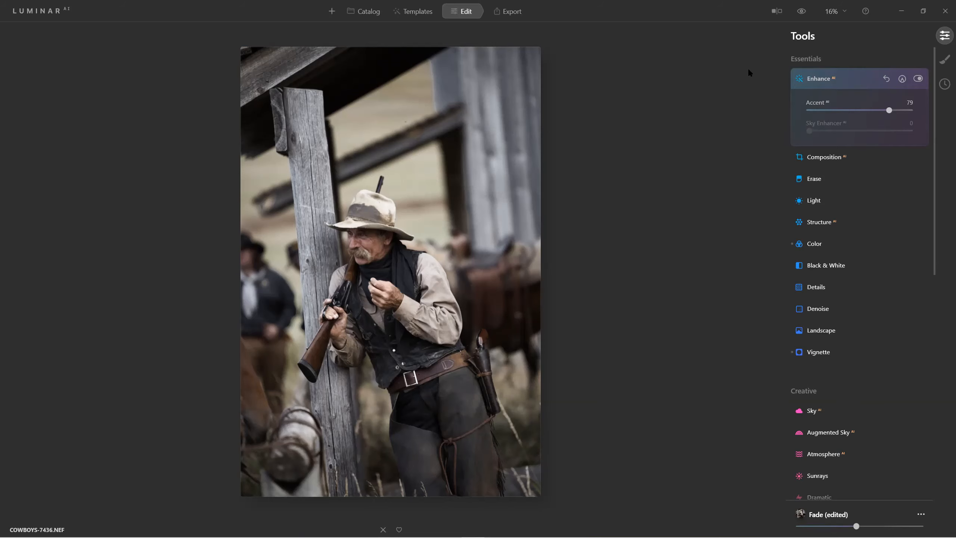
Step: Return to the template overview and apply Sports Grit v2 from My Templates to the cowboy photo
{"action": "scroll", "coordinate": [661, 81], "scroll_direction": "up", "scroll_amount": 5}
{"action": "scroll", "coordinate": [585, 162], "scroll_direction": "down", "scroll_amount": 5}
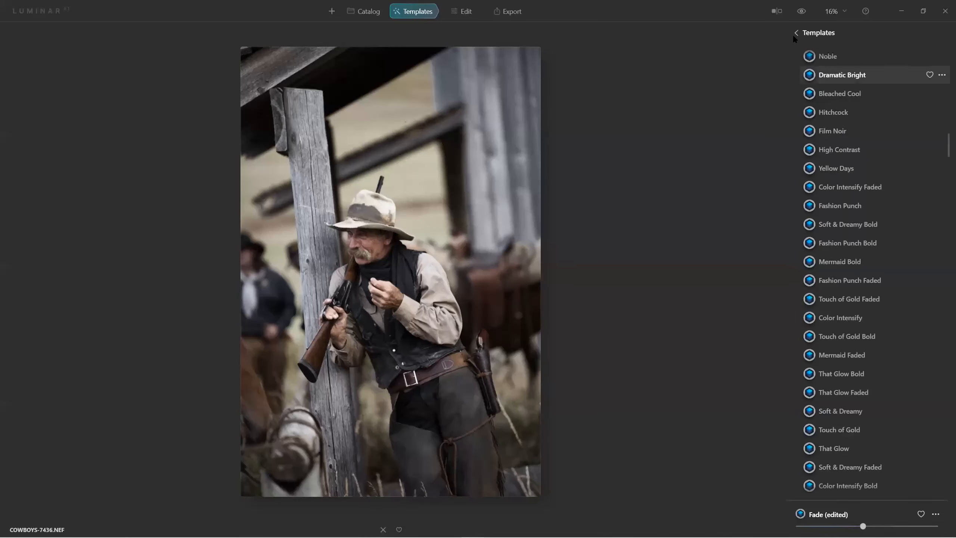
{"action": "left_click", "coordinate": [796, 33]}
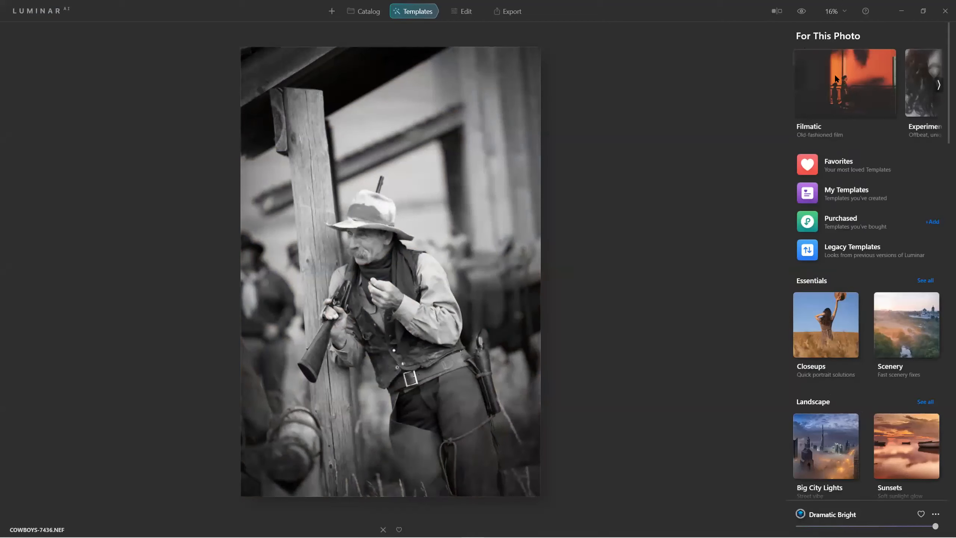
{"action": "left_click", "coordinate": [845, 192]}
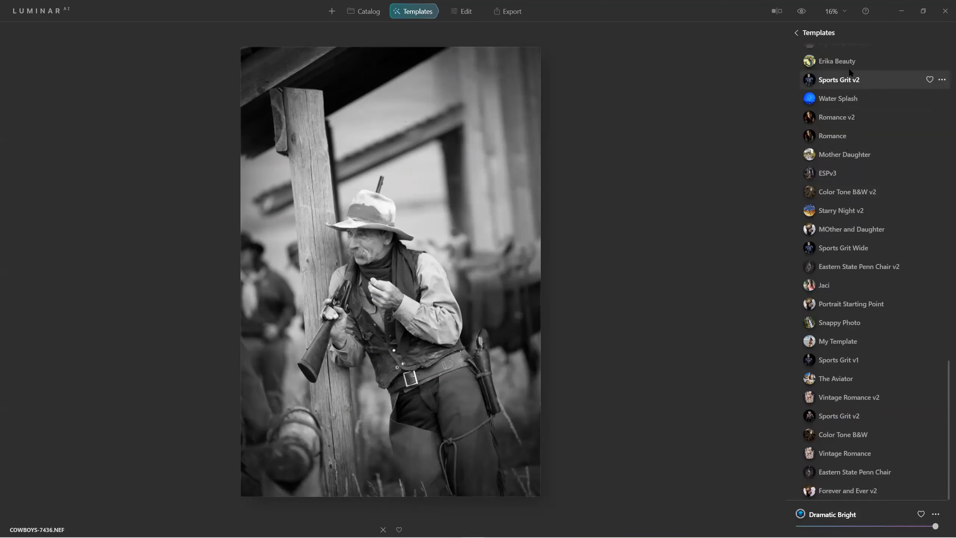
{"action": "left_click", "coordinate": [833, 78]}
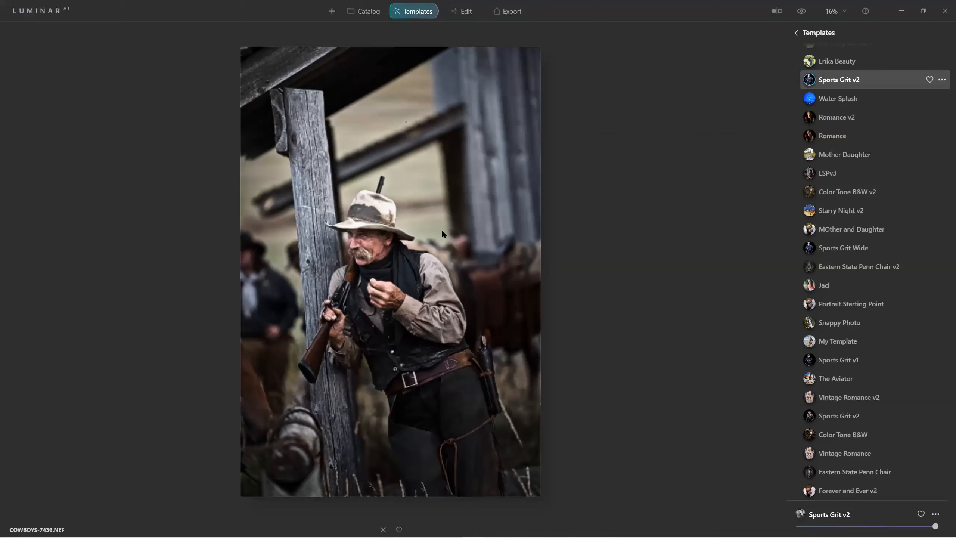
Step: Browse the template collections suggested for this photo and open the Filmatic collection
{"action": "left_click", "coordinate": [796, 34]}
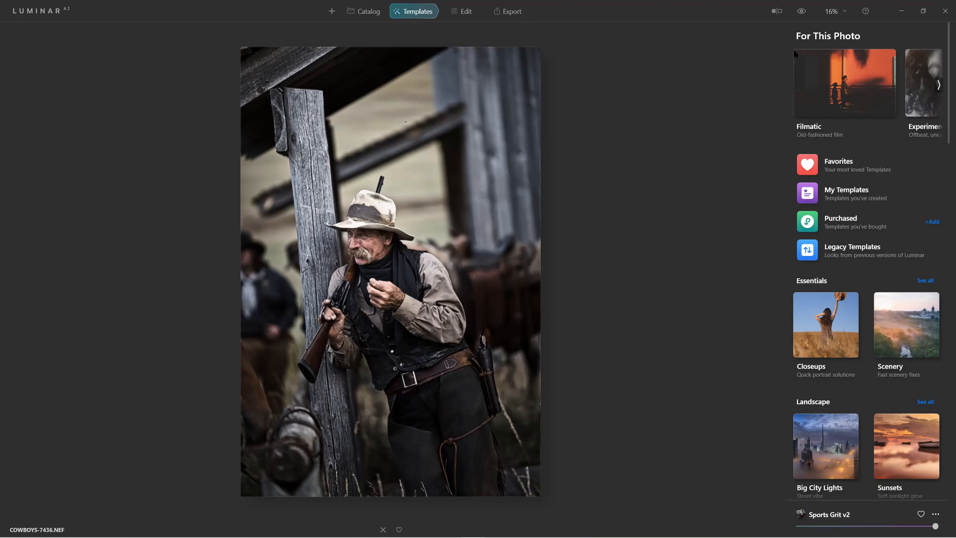
{"action": "left_click", "coordinate": [940, 86]}
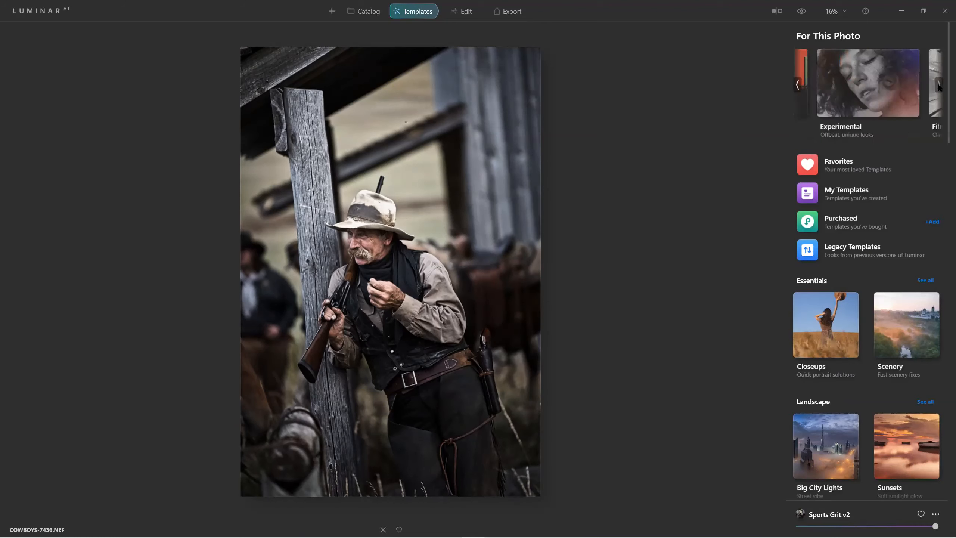
{"action": "left_click", "coordinate": [940, 86]}
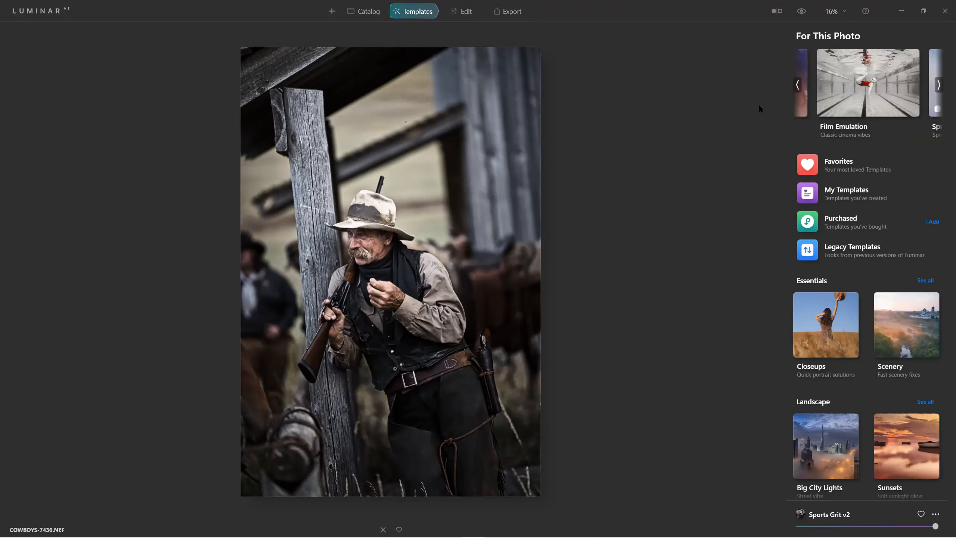
{"action": "left_click", "coordinate": [797, 84]}
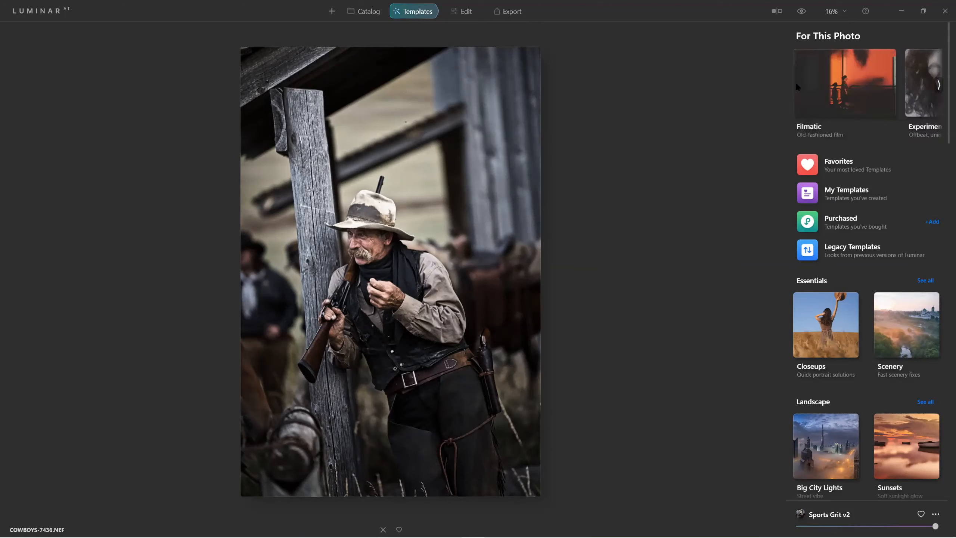
{"action": "left_click", "coordinate": [868, 99]}
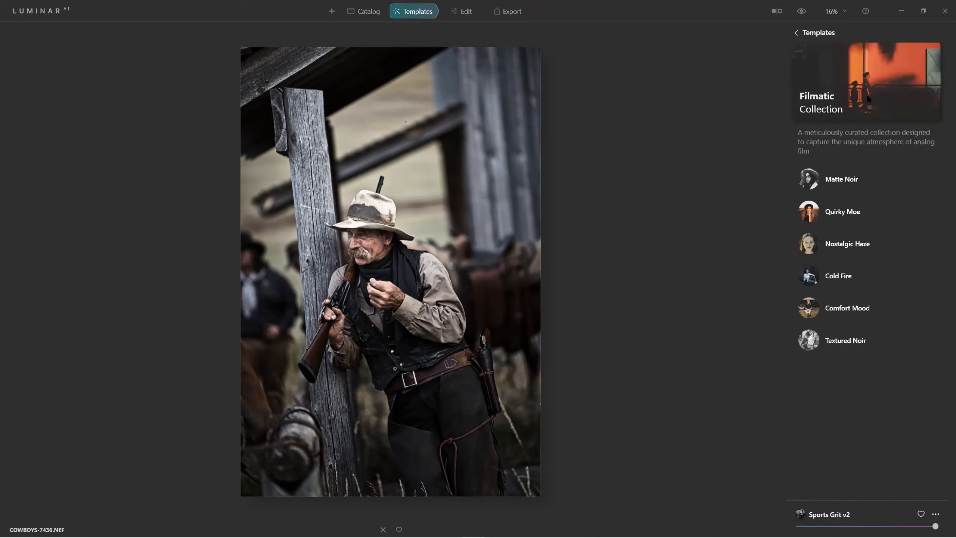
Step: Try the Matte Noir and Quirky Moe looks on the cowboy photo, and apply Nostalgic Haze instead
{"action": "left_click", "coordinate": [811, 180]}
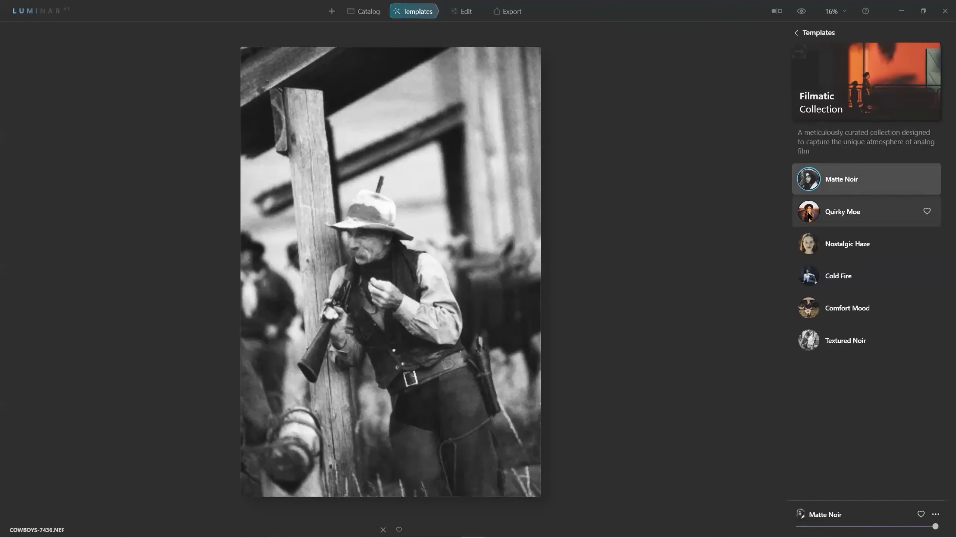
{"action": "left_click", "coordinate": [810, 218]}
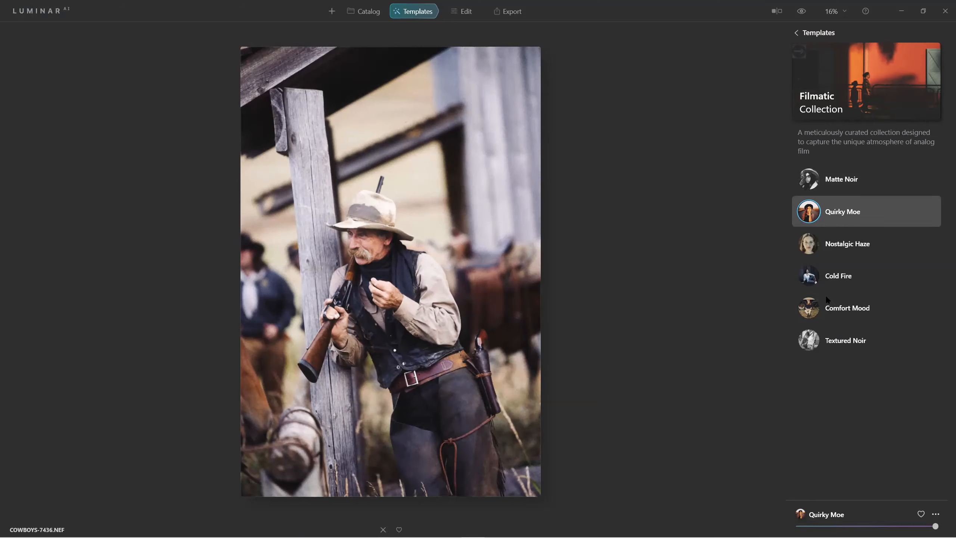
{"action": "left_click", "coordinate": [810, 245]}
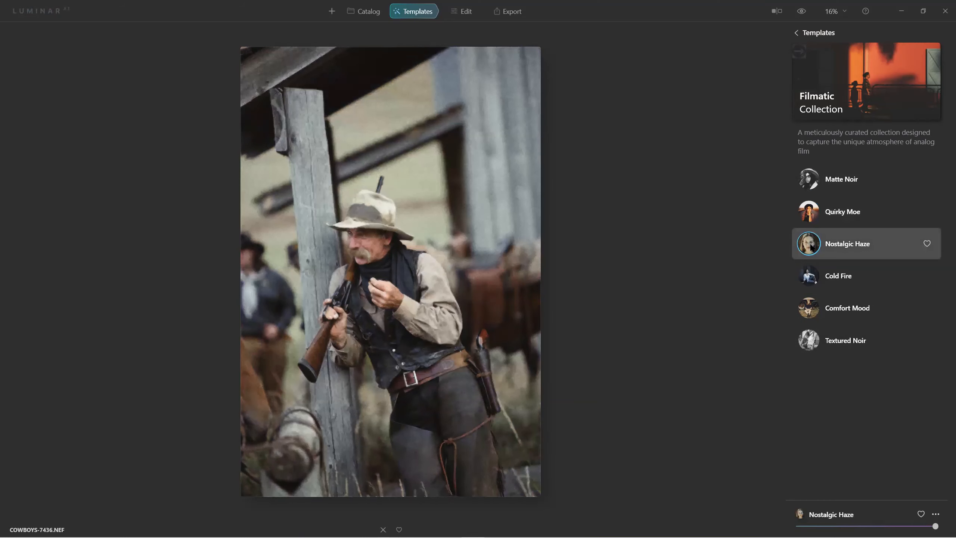
{"action": "left_click", "coordinate": [802, 11]}
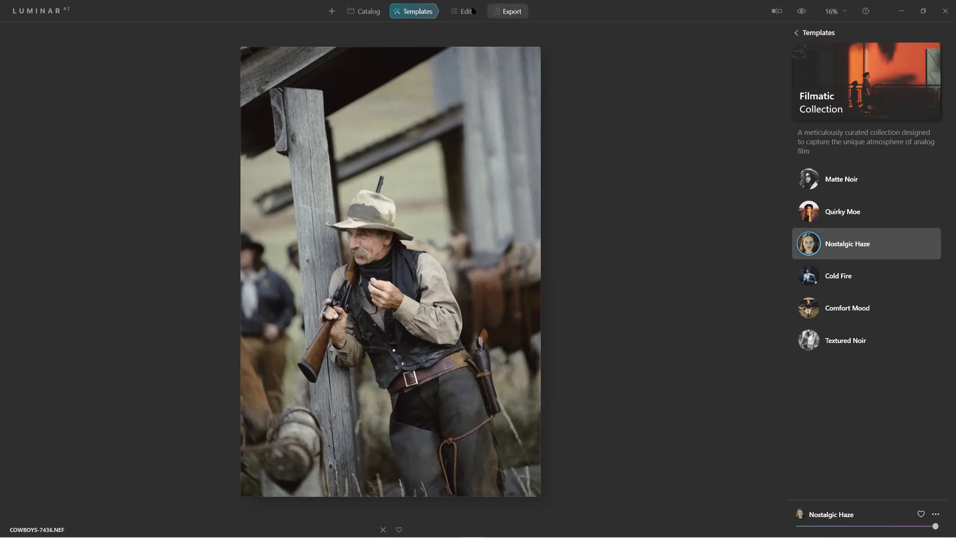
Step: Reset the Film Grain tool so the Nostalgic Haze look adds no grain to the cowboy photo
{"action": "left_click", "coordinate": [459, 12]}
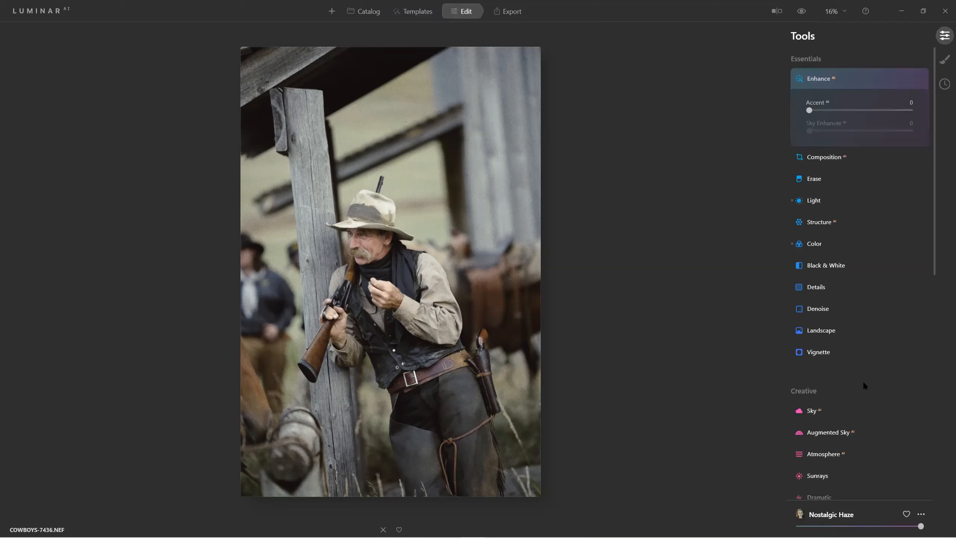
{"action": "scroll", "coordinate": [864, 386], "scroll_direction": "down", "scroll_amount": 3}
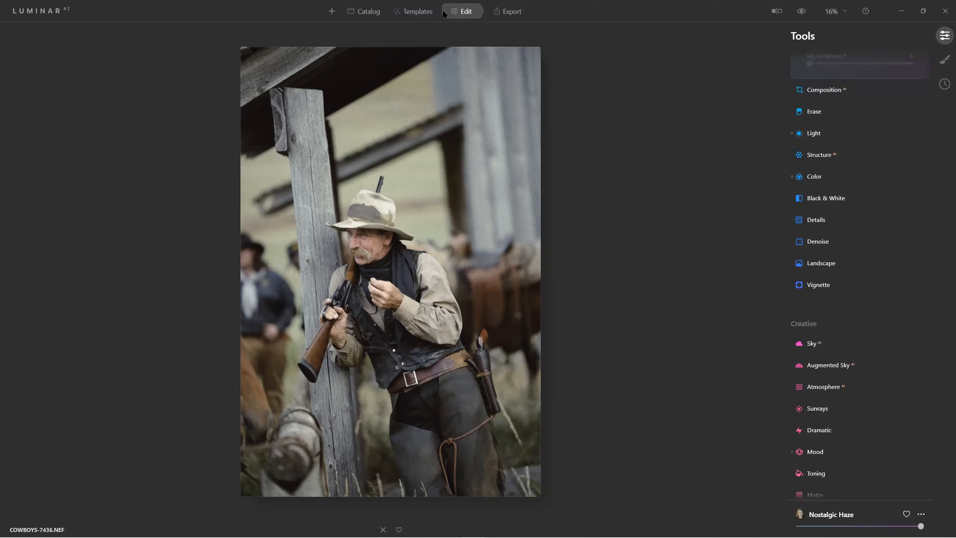
{"action": "scroll", "coordinate": [817, 225], "scroll_direction": "up", "scroll_amount": 2}
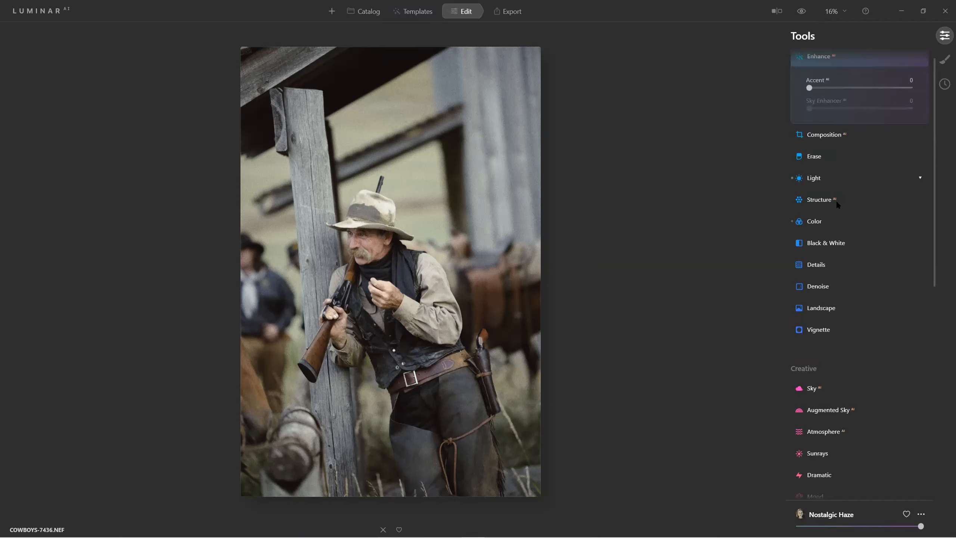
{"action": "scroll", "coordinate": [847, 220], "scroll_direction": "down", "scroll_amount": 6}
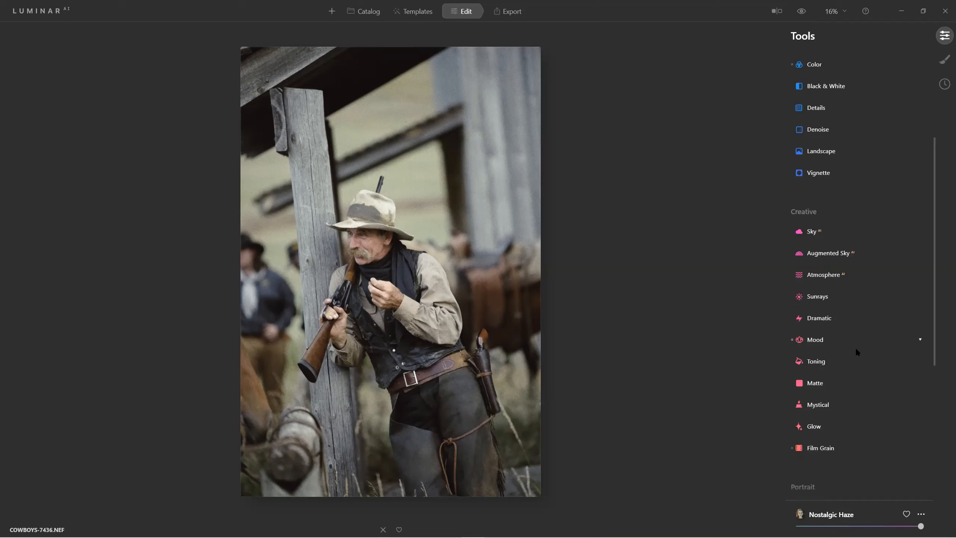
{"action": "left_click", "coordinate": [813, 448]}
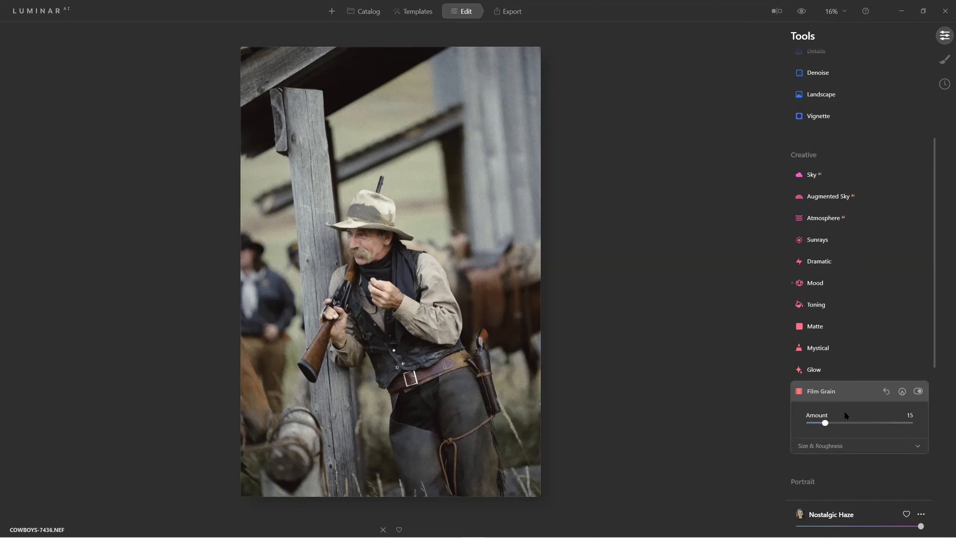
{"action": "left_click", "coordinate": [886, 392]}
{"action": "left_click", "coordinate": [828, 394]}
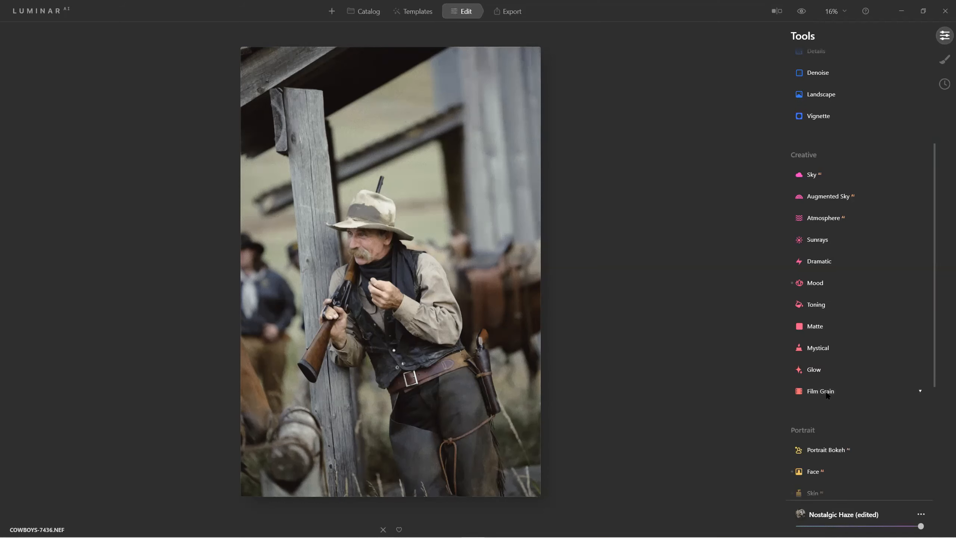
Step: Add a Dramatic effect to the cowboy photo with Amount 40 and Local Contrast 68
{"action": "left_click", "coordinate": [820, 262]}
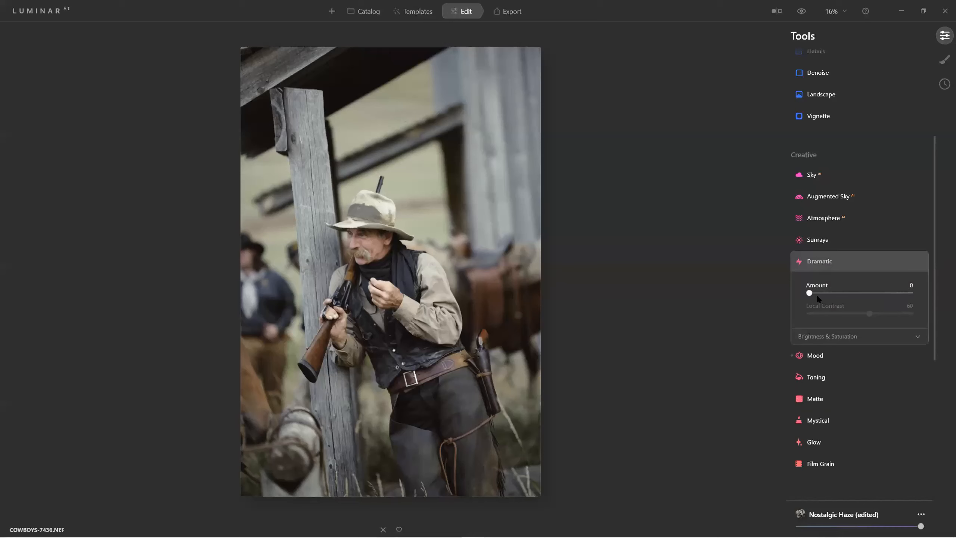
{"action": "left_click_drag", "start_coordinate": [822, 296], "coordinate": [877, 314]}
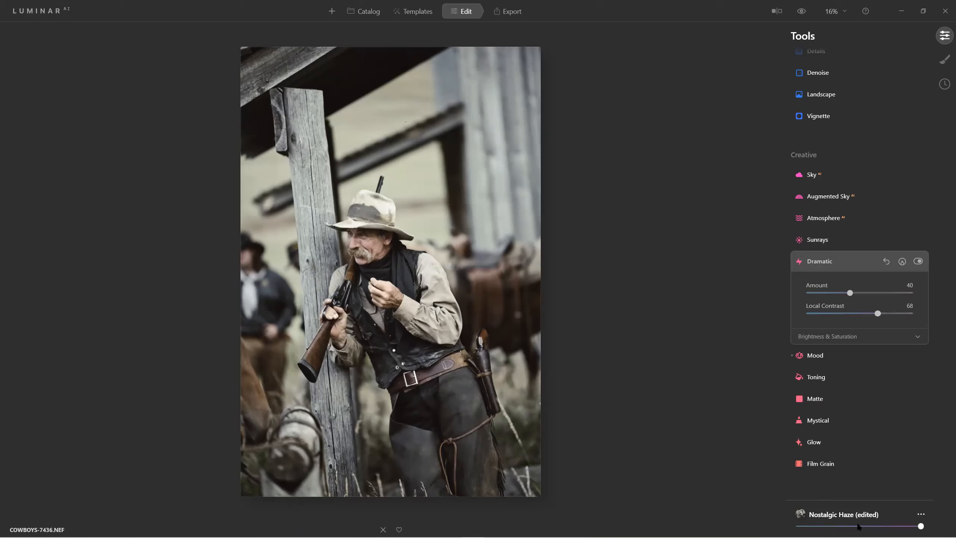
Step: Save the adjusted look as a template named "Nostalgic Haze edit" and return to the template overview
{"action": "left_click", "coordinate": [921, 515]}
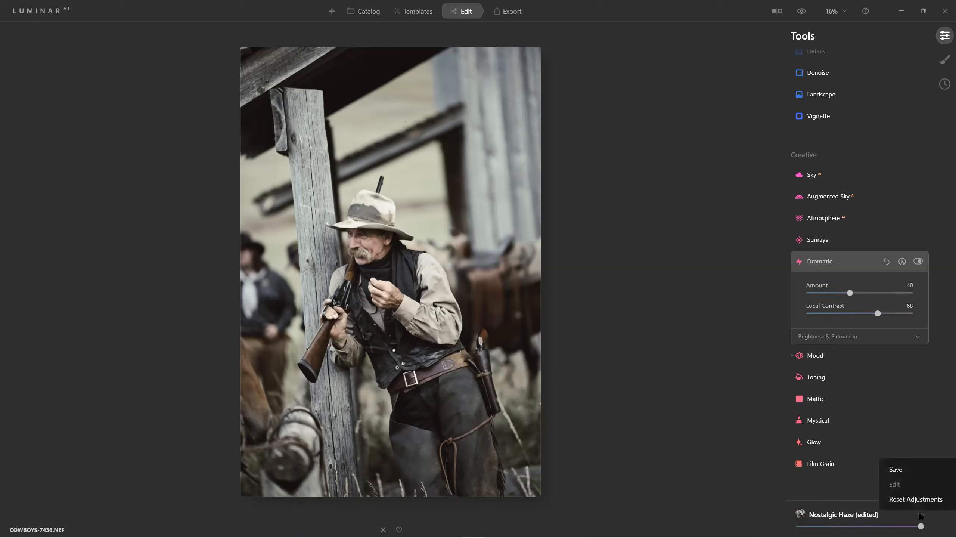
{"action": "left_click", "coordinate": [904, 473]}
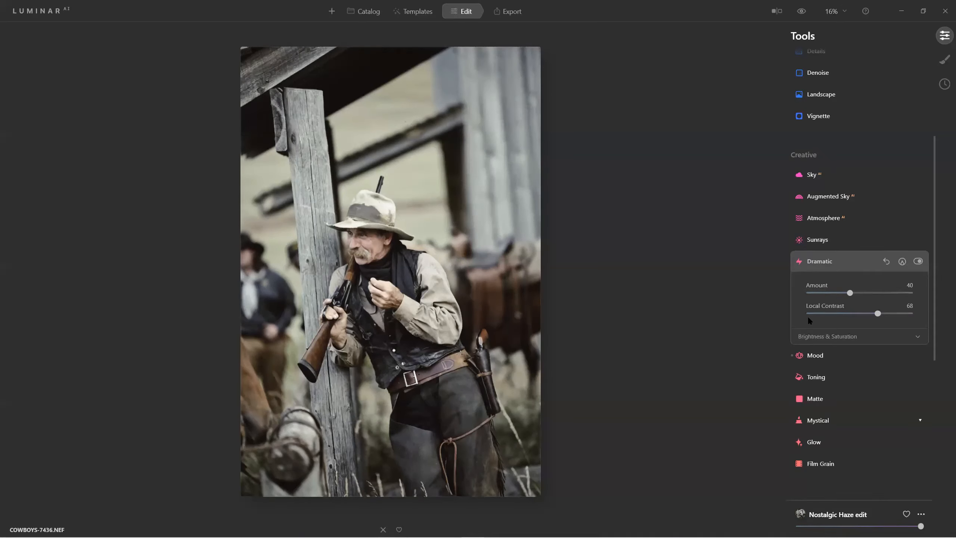
{"action": "left_click", "coordinate": [430, 19]}
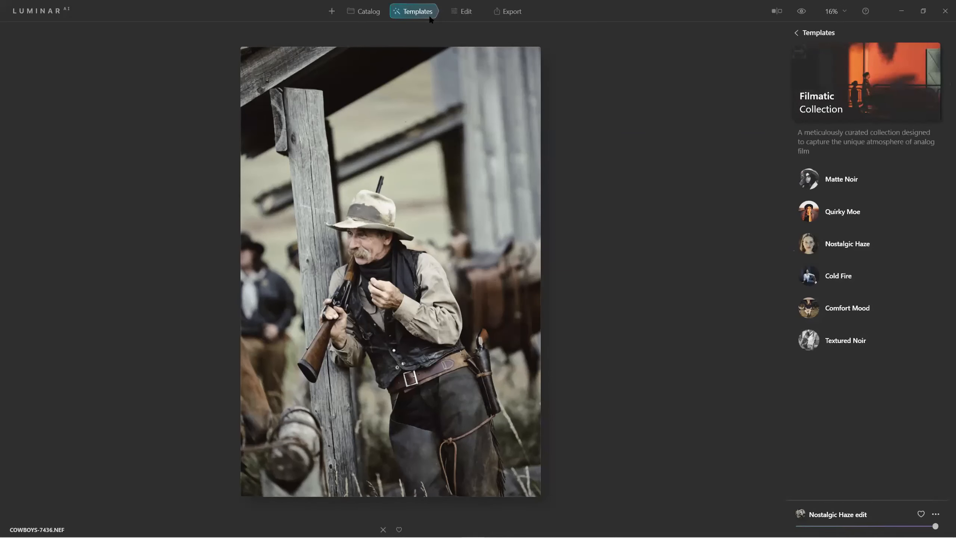
{"action": "left_click", "coordinate": [797, 33]}
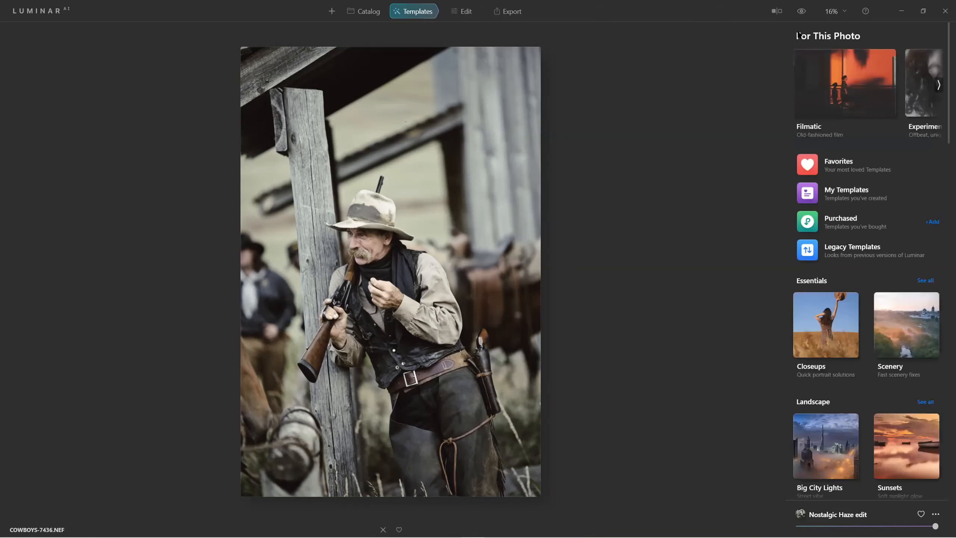
Step: Rename the saved "My Template edit" in My Templates as "Haze v2"
{"action": "left_click", "coordinate": [844, 194]}
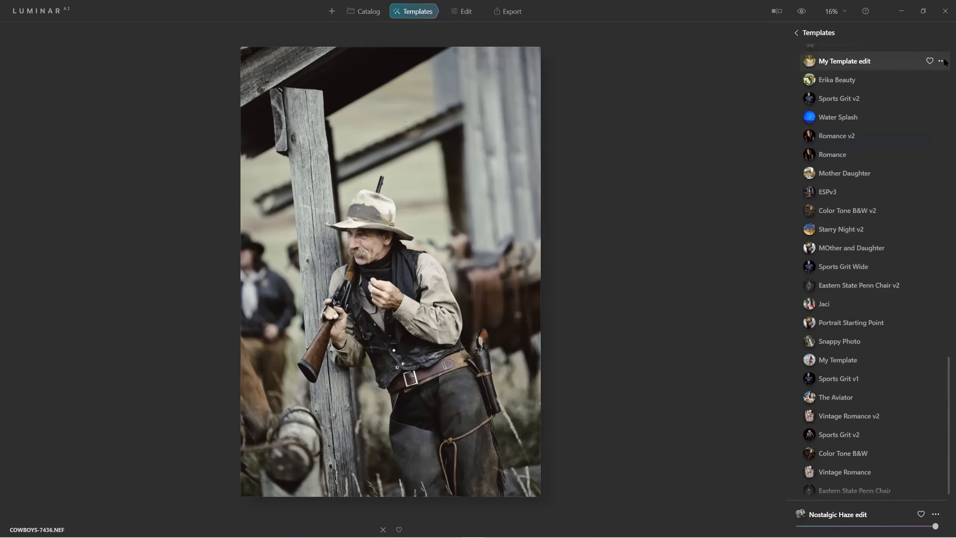
{"action": "left_click", "coordinate": [941, 61]}
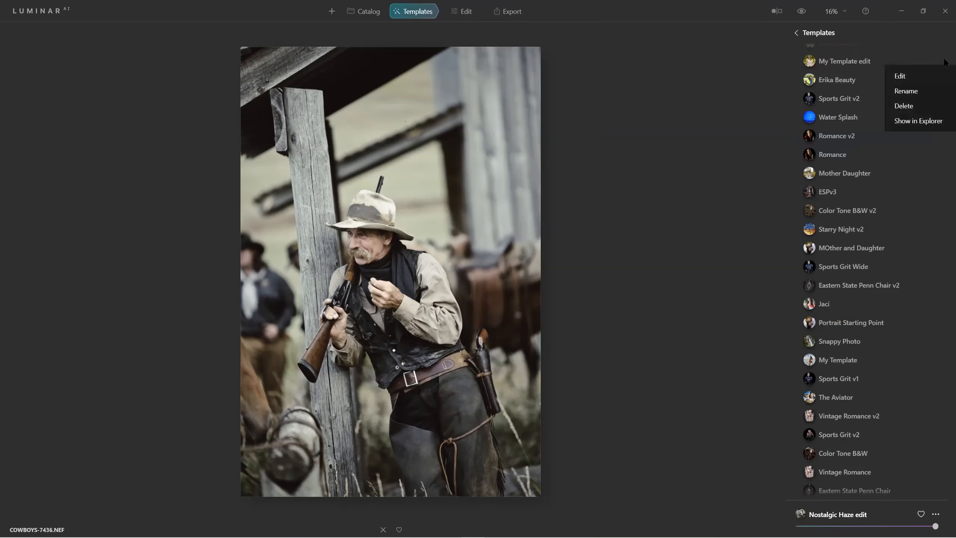
{"action": "left_click", "coordinate": [926, 90]}
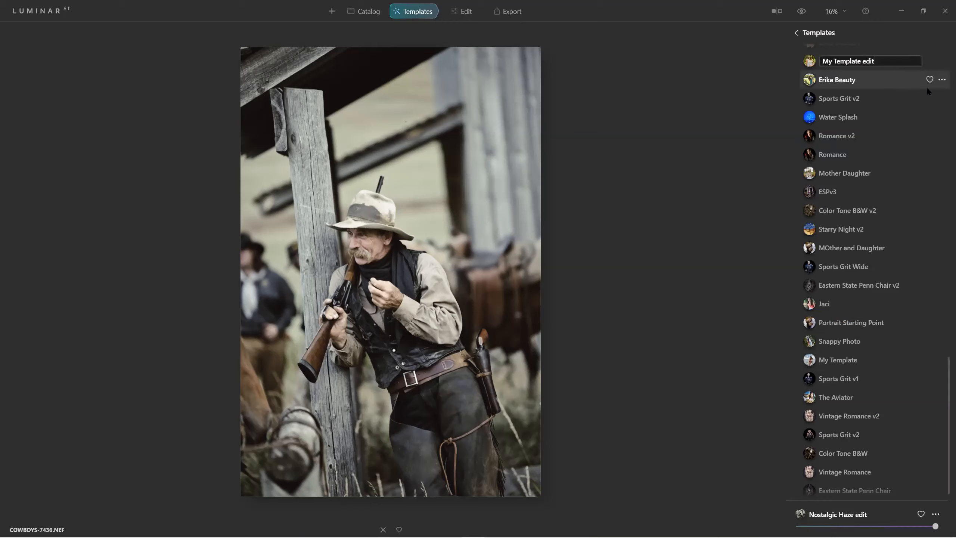
{"action": "left_click_drag", "start_coordinate": [883, 61], "coordinate": [803, 57]}
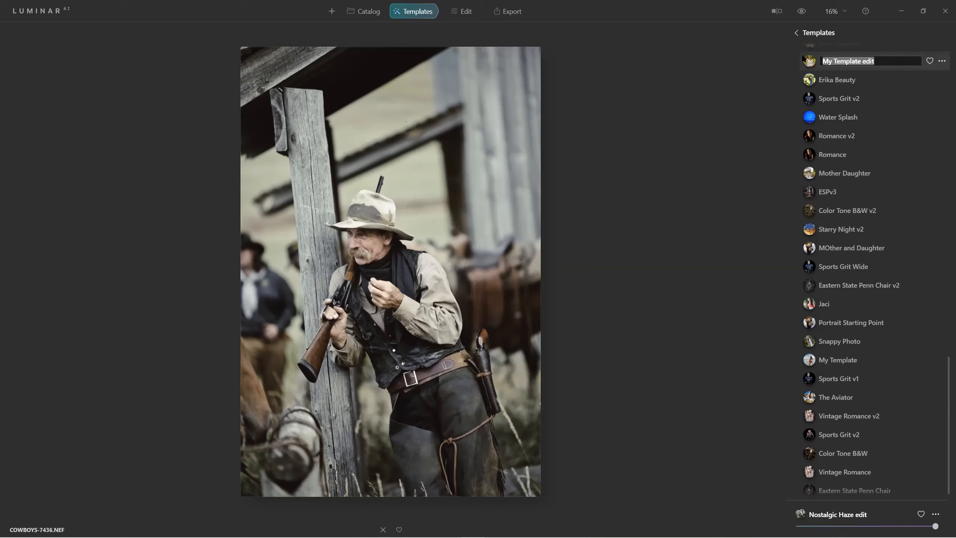
{"action": "type", "text": "Haze v2"}
{"action": "key", "text": "Return"}
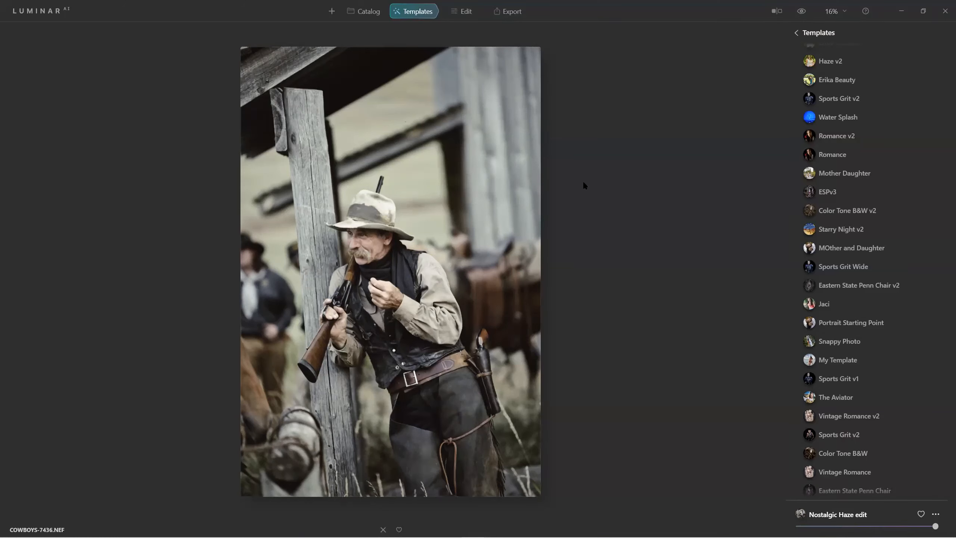
Step: Reveal the template listed below Haze v2 in File Explorer and go up to its parent Templates folder
{"action": "mouse_move", "coordinate": [841, 77]}
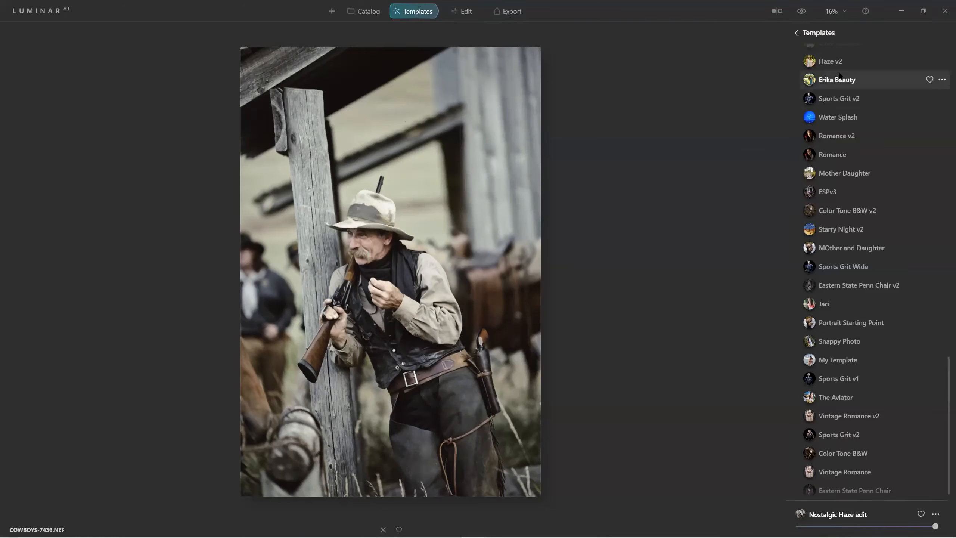
{"action": "left_click", "coordinate": [942, 80]}
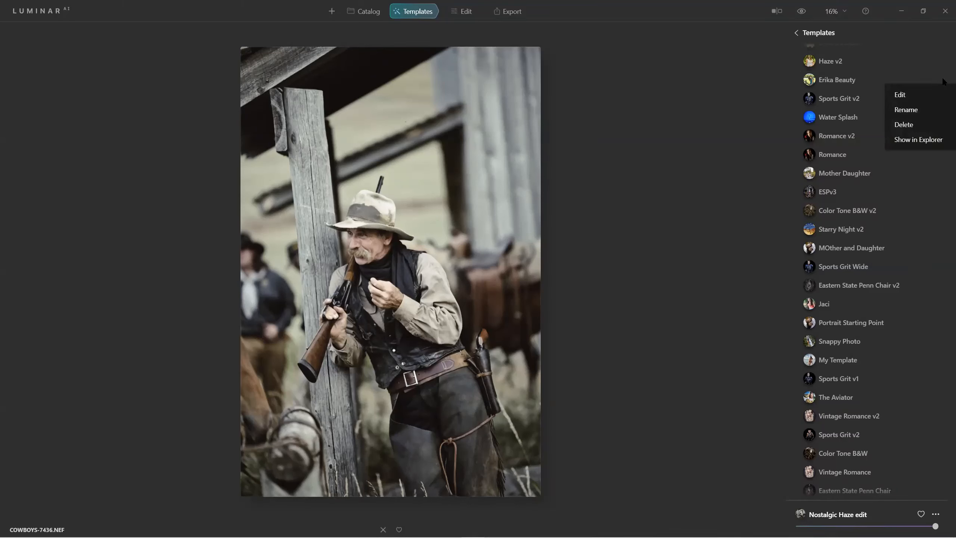
{"action": "left_click", "coordinate": [918, 140]}
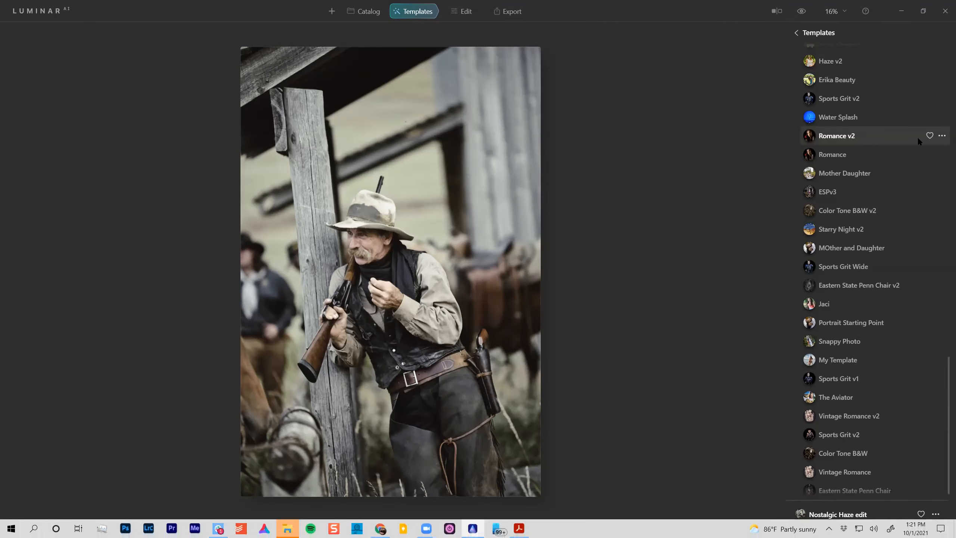
{"action": "left_click", "coordinate": [287, 528]}
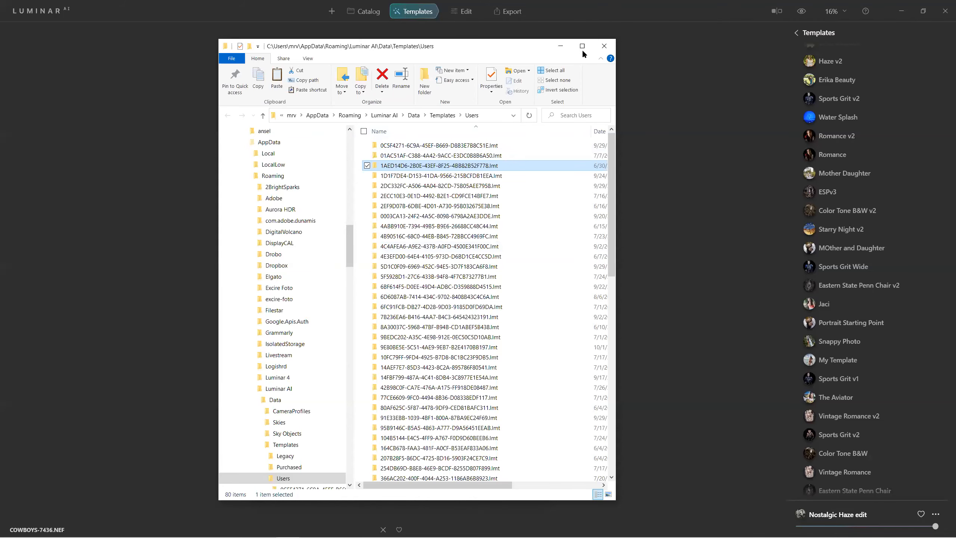
{"action": "left_click", "coordinate": [582, 48]}
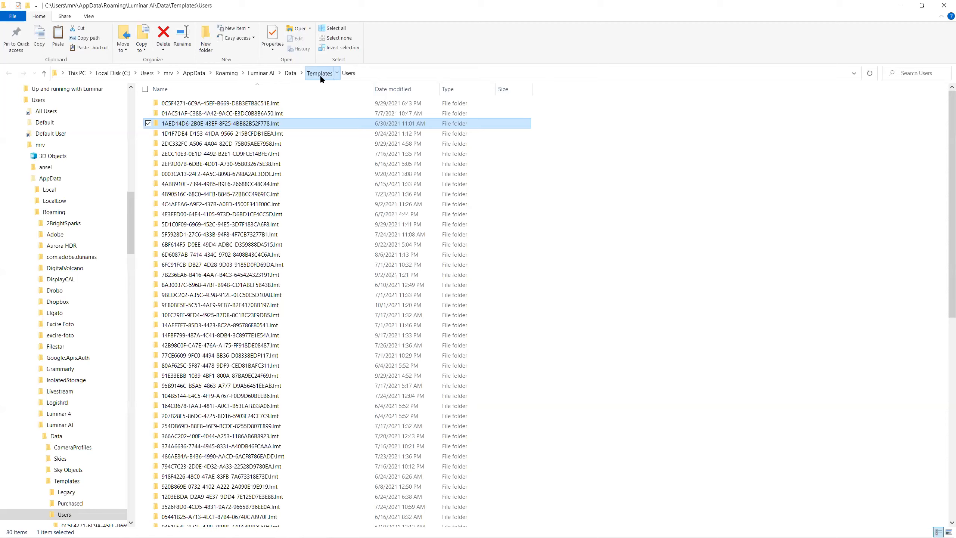
{"action": "left_click", "coordinate": [320, 73]}
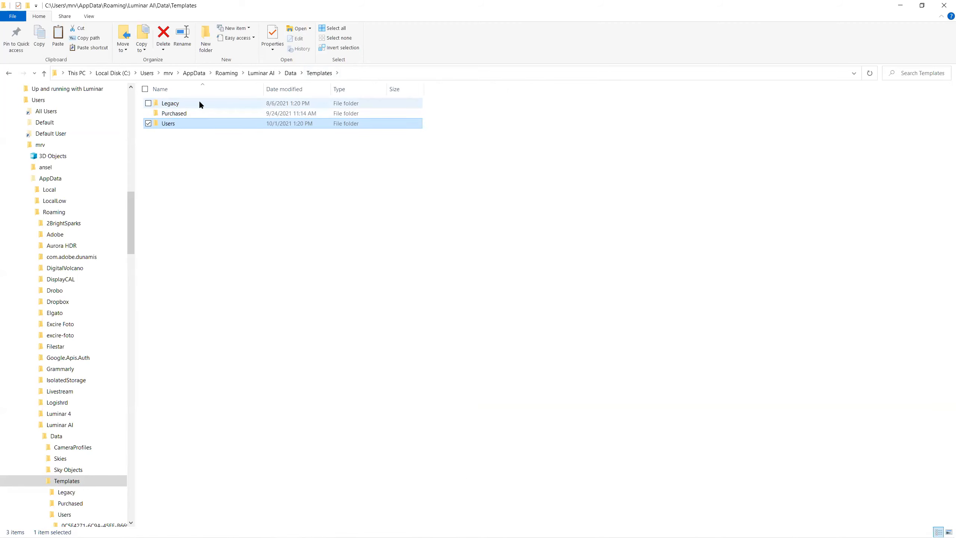
Step: Select the Legacy, Purchased and Users template folders together, and close the folder window
{"action": "mouse_move", "coordinate": [200, 103]}
{"action": "key", "text": "ctrl+a"}
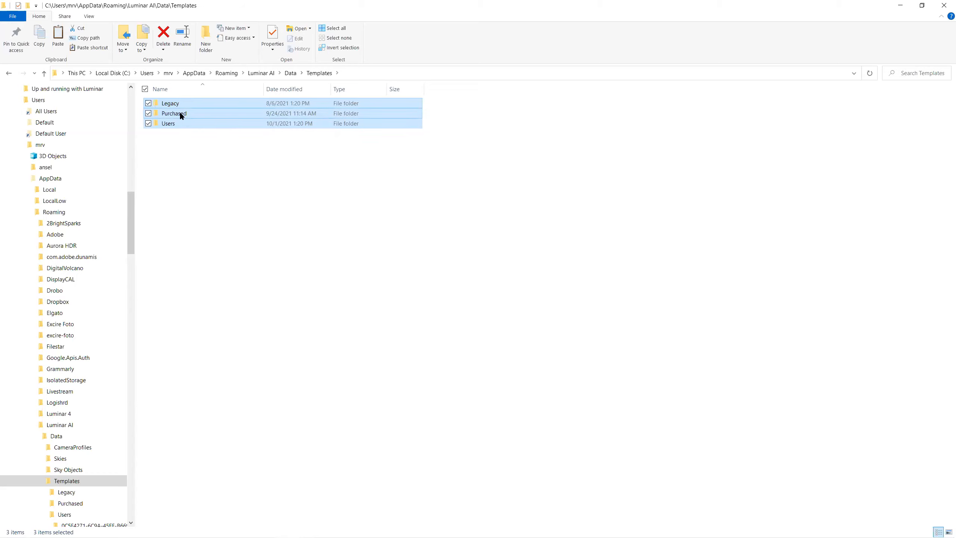
{"action": "mouse_move", "coordinate": [182, 116]}
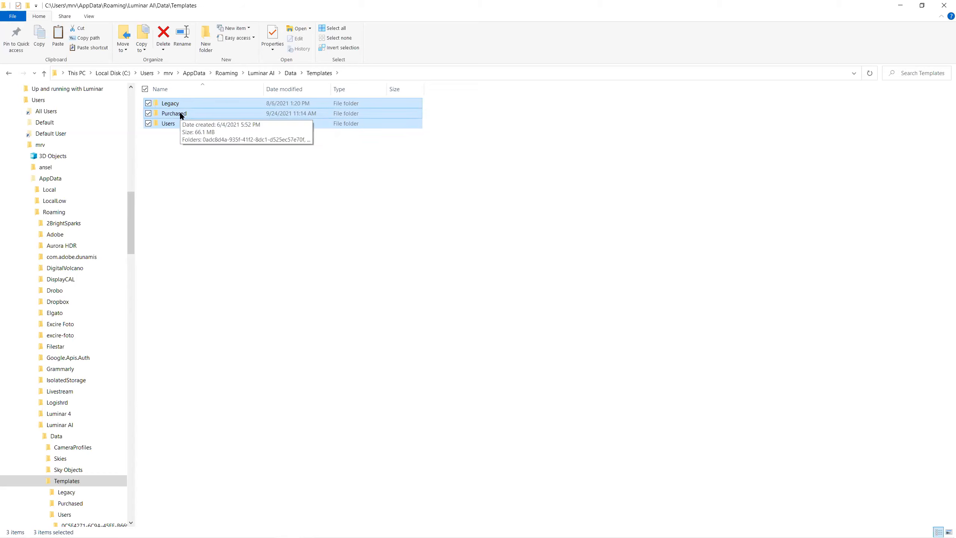
{"action": "left_click", "coordinate": [221, 175]}
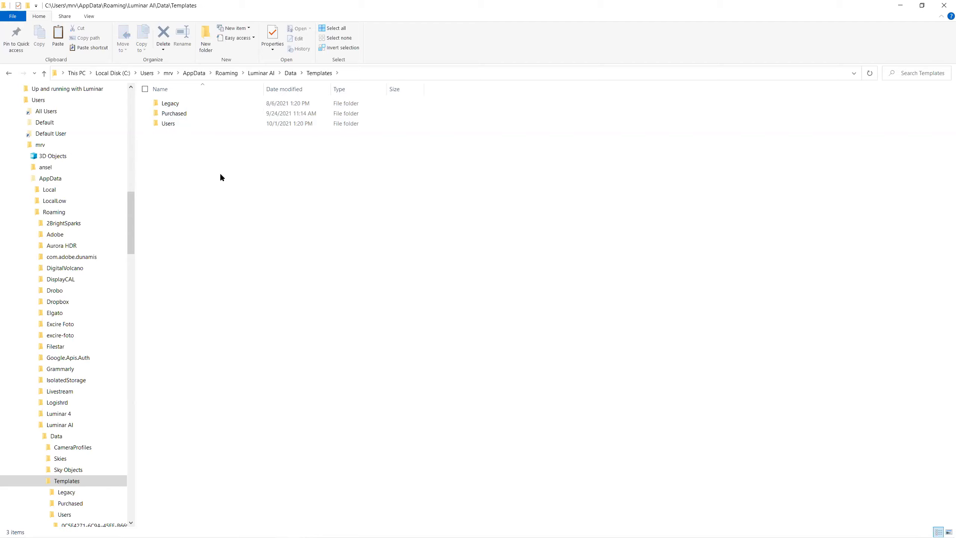
{"action": "left_click", "coordinate": [940, 9]}
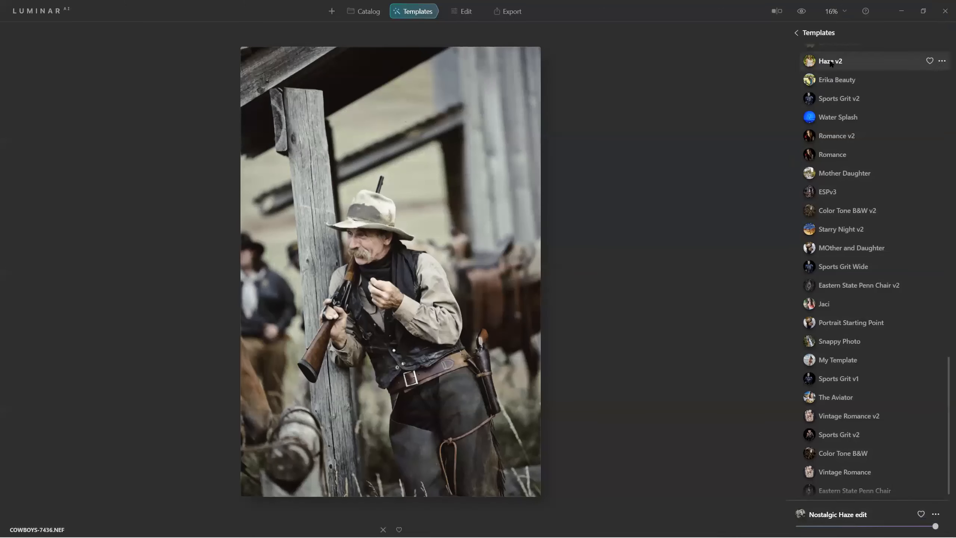
Step: Try the Grainy Film look from Legacy Templates on the cowboy photo
{"action": "left_click", "coordinate": [796, 33]}
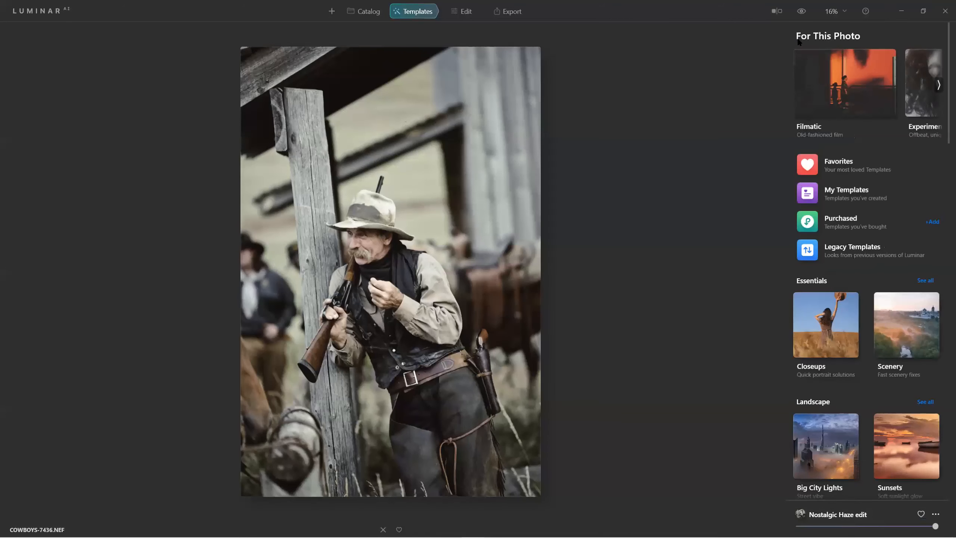
{"action": "left_click", "coordinate": [835, 251]}
{"action": "left_click", "coordinate": [828, 255]}
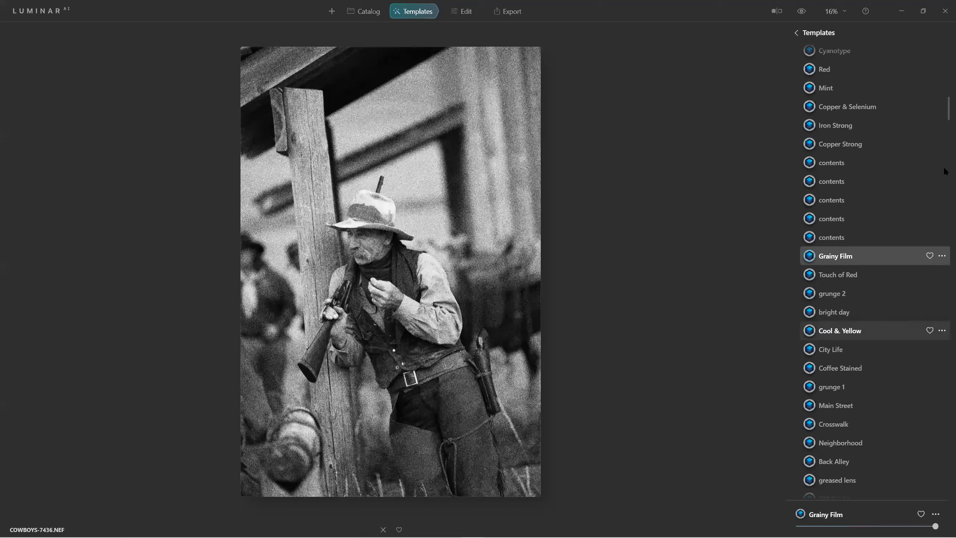
Step: Try the Aviator Dramatic and Aviator Clean legacy looks on the cowboy photo
{"action": "scroll", "coordinate": [890, 92], "scroll_direction": "up", "scroll_amount": 2}
{"action": "scroll", "coordinate": [871, 84], "scroll_direction": "up", "scroll_amount": 10}
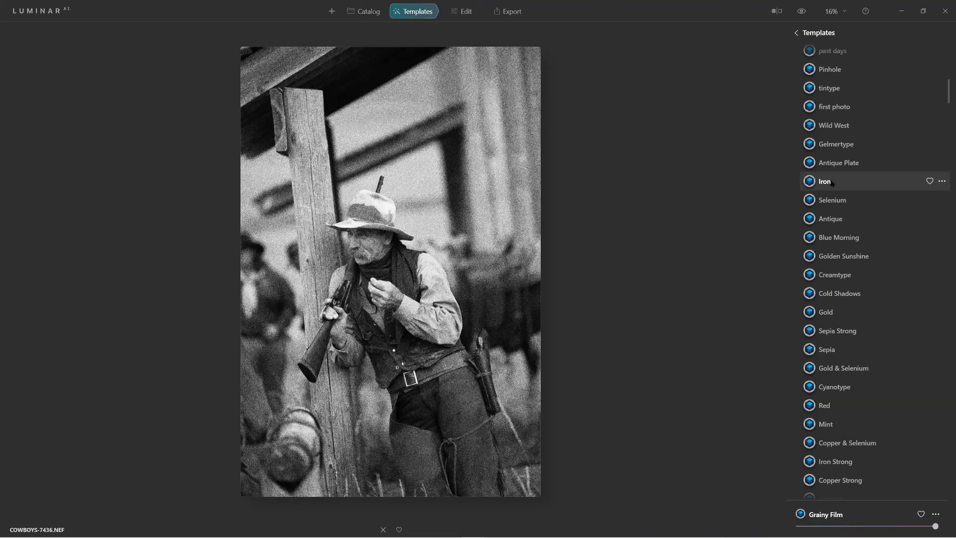
{"action": "scroll", "coordinate": [894, 143], "scroll_direction": "up", "scroll_amount": 10}
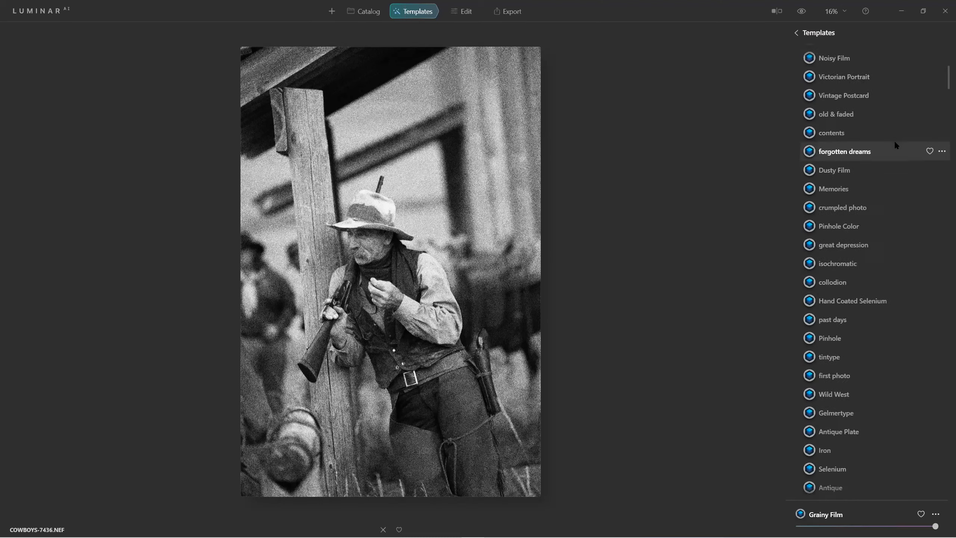
{"action": "scroll", "coordinate": [894, 145], "scroll_direction": "up", "scroll_amount": 3}
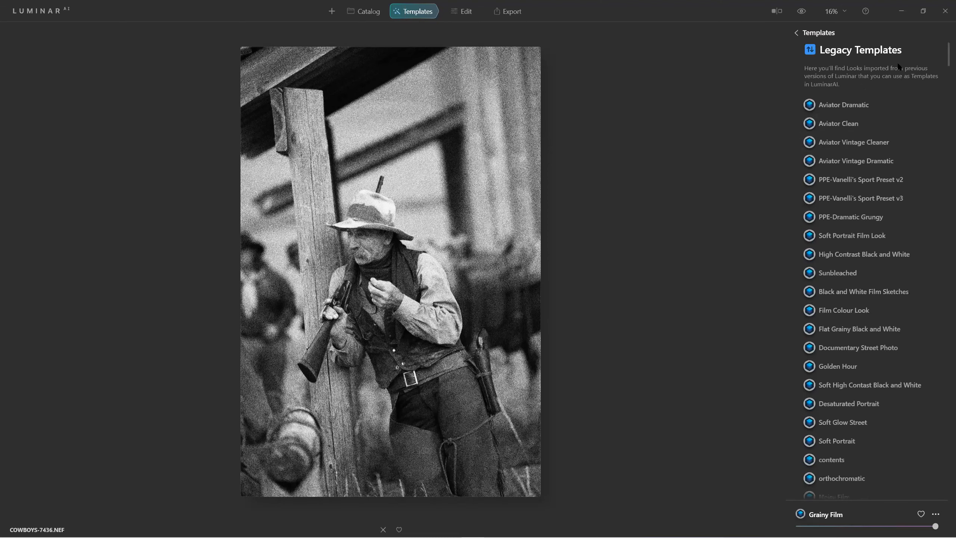
{"action": "left_click", "coordinate": [866, 106]}
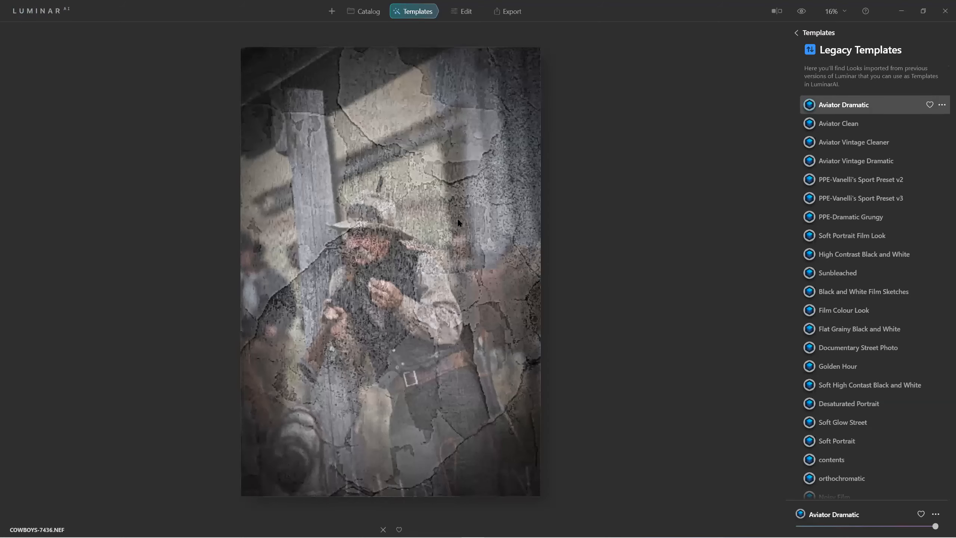
{"action": "left_click", "coordinate": [853, 127]}
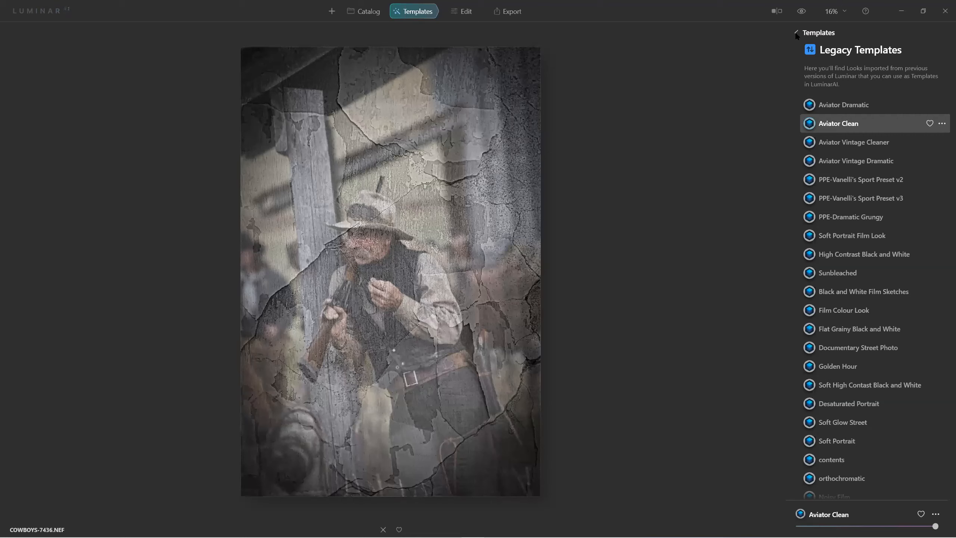
Step: Apply the custom "Nostalgic Haze edit" template from My Templates to the cowboy photo and return to the template overview
{"action": "left_click", "coordinate": [797, 34]}
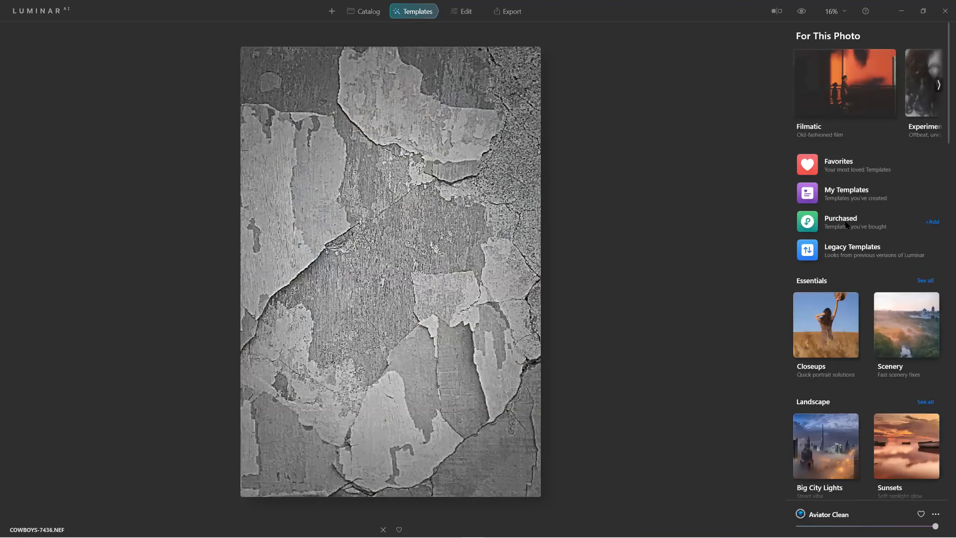
{"action": "left_click", "coordinate": [830, 190]}
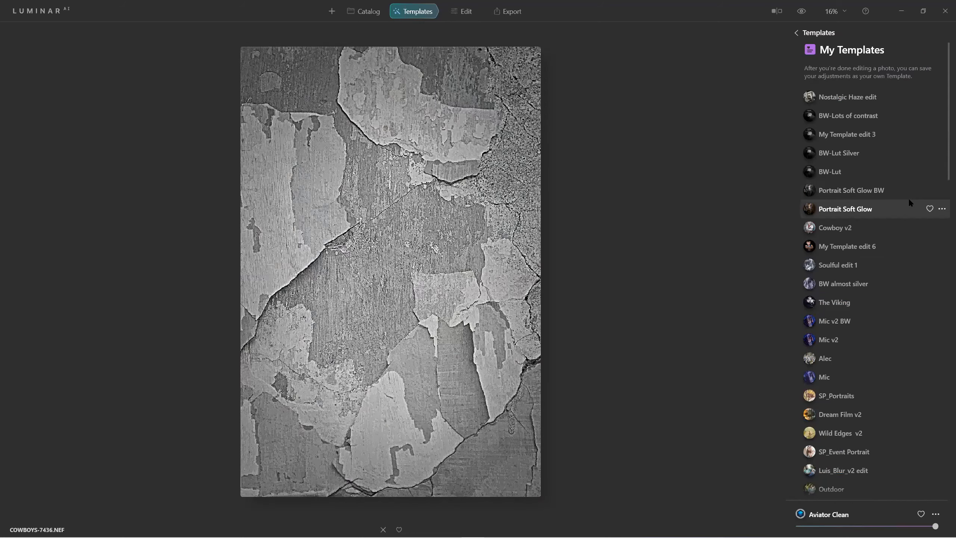
{"action": "left_click", "coordinate": [904, 97]}
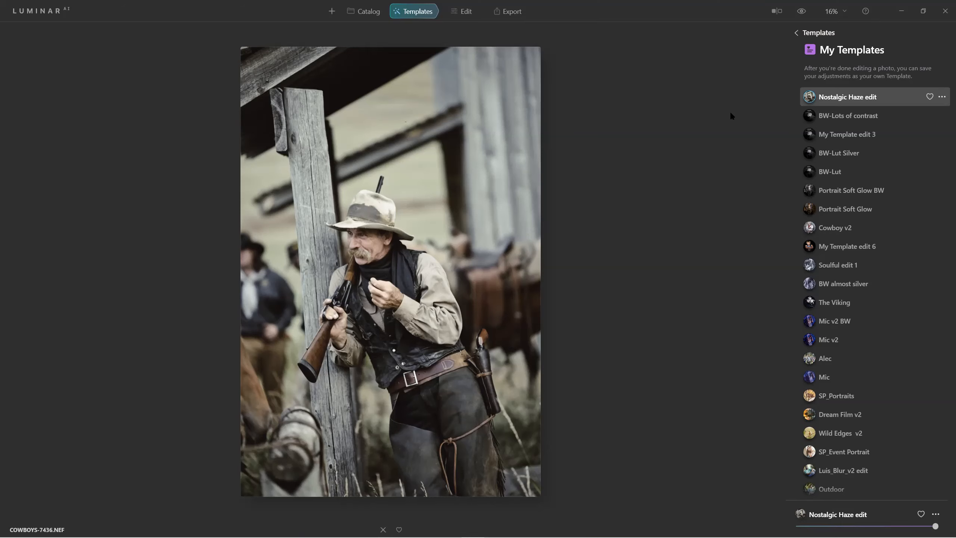
{"action": "left_click", "coordinate": [796, 33]}
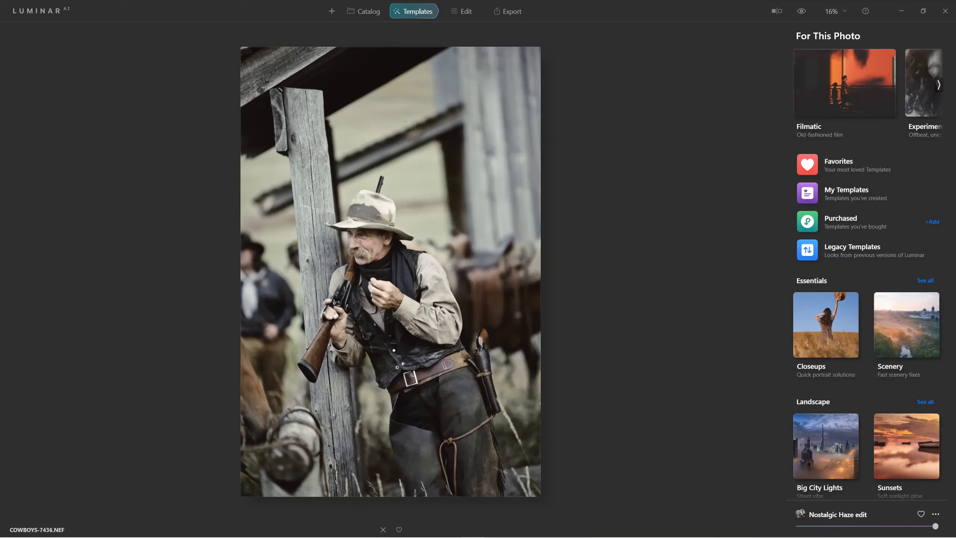
{"action": "key", "text": "super"}
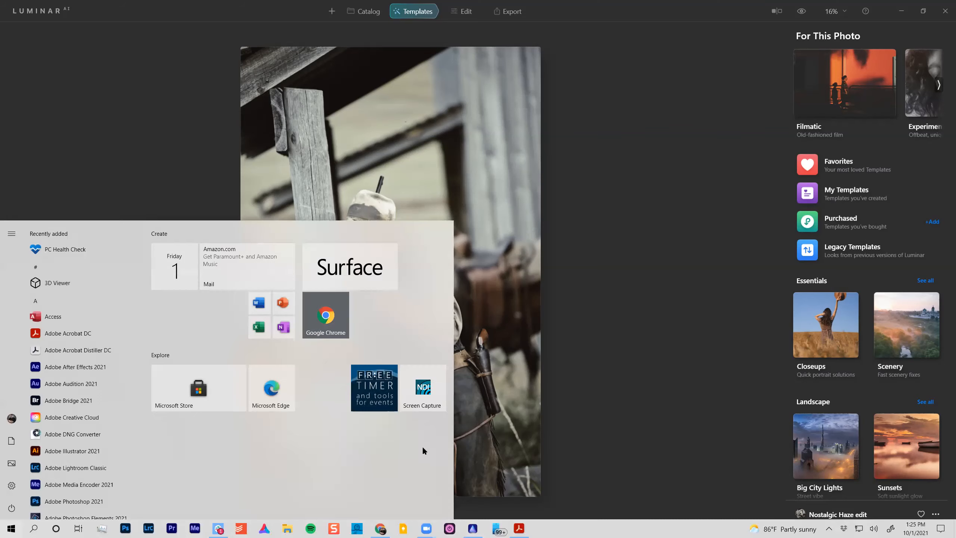
{"action": "key", "text": "super"}
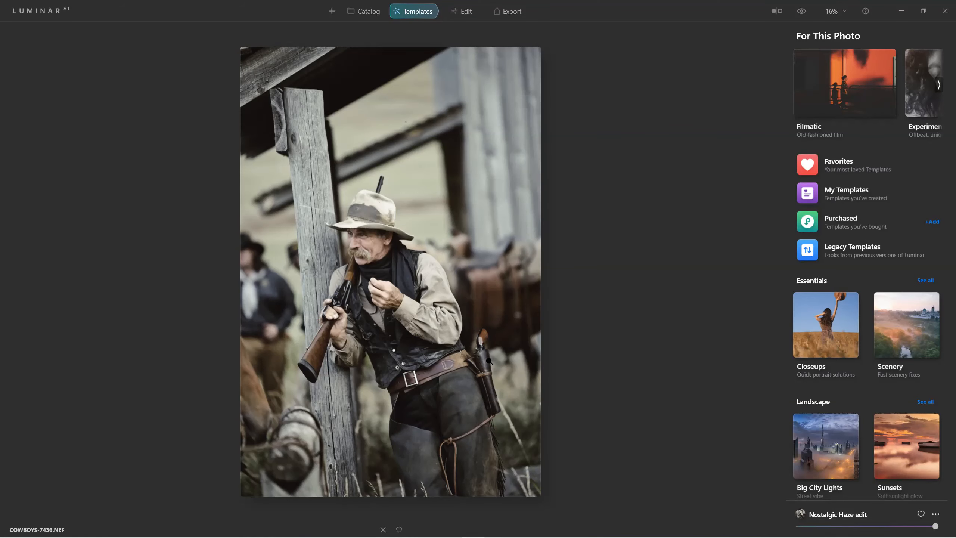
{"action": "mouse_move", "coordinate": [473, 531]}
{"action": "key", "text": "super"}
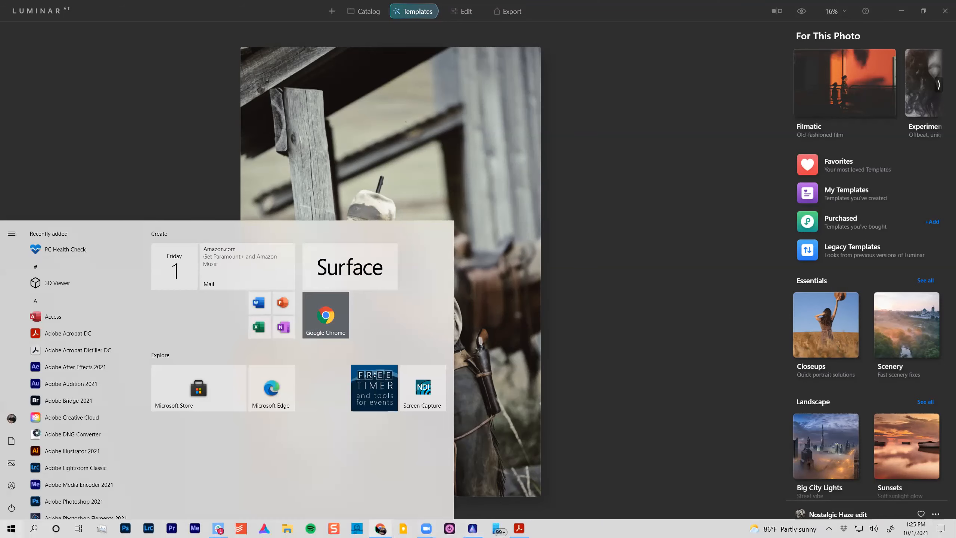
{"action": "mouse_move", "coordinate": [219, 529]}
{"action": "left_click", "coordinate": [236, 489]}
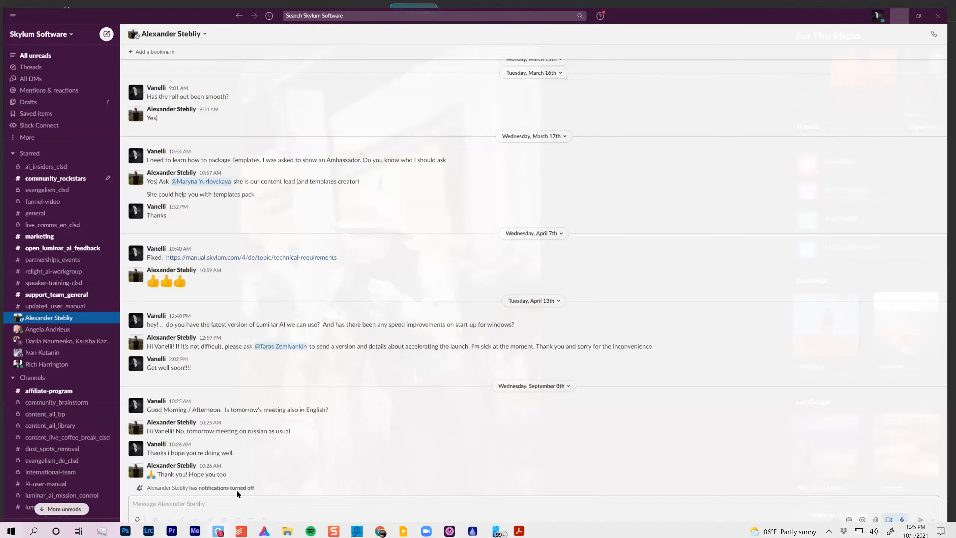
{"action": "left_click", "coordinate": [946, 13]}
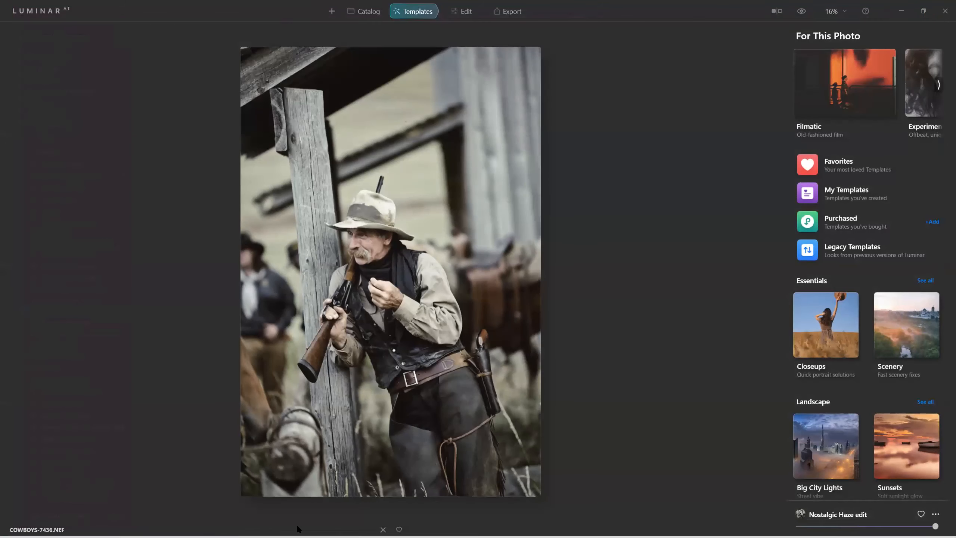
Step: Switch to the web browser, open the Skylum account's Luminar X Membership page and view the new skies and template packs
{"action": "mouse_move", "coordinate": [381, 529]}
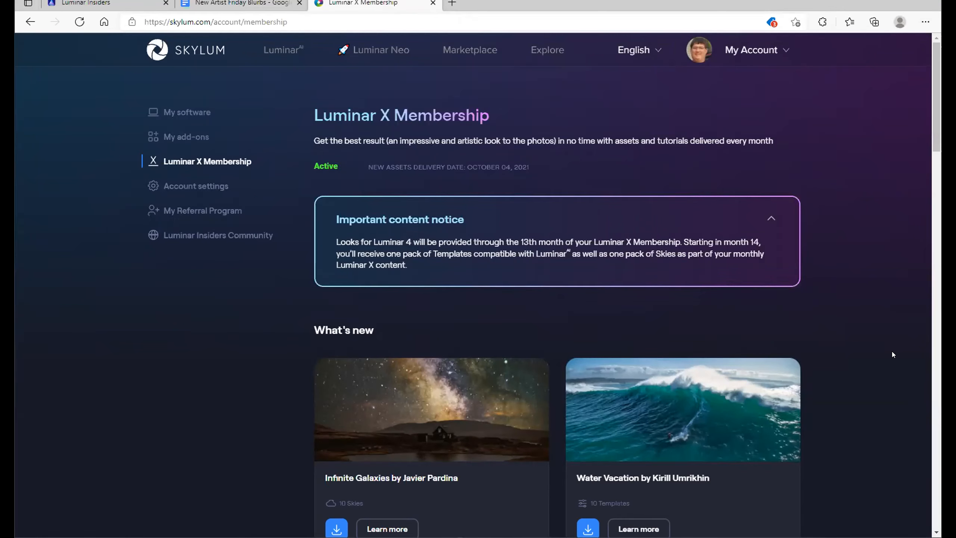
{"action": "mouse_move", "coordinate": [738, 48]}
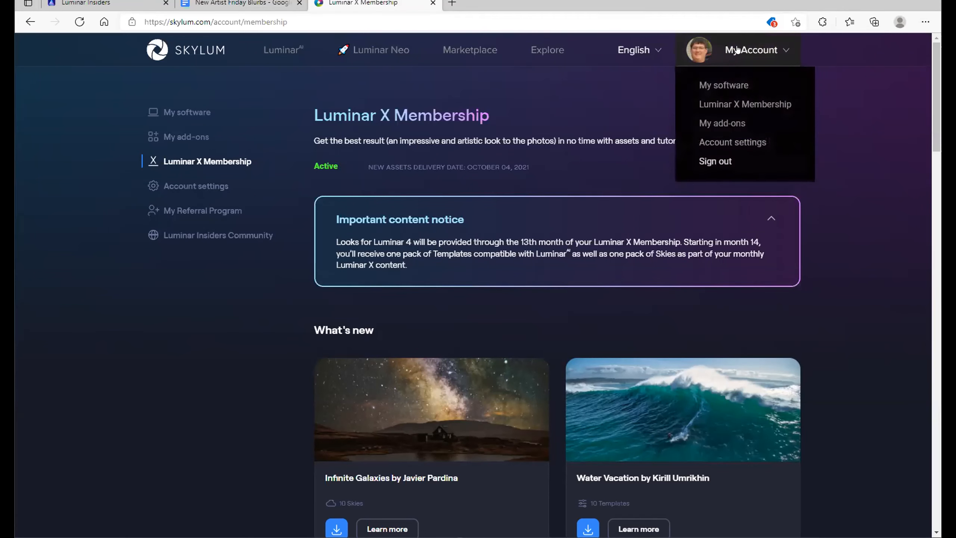
{"action": "left_click", "coordinate": [717, 105]}
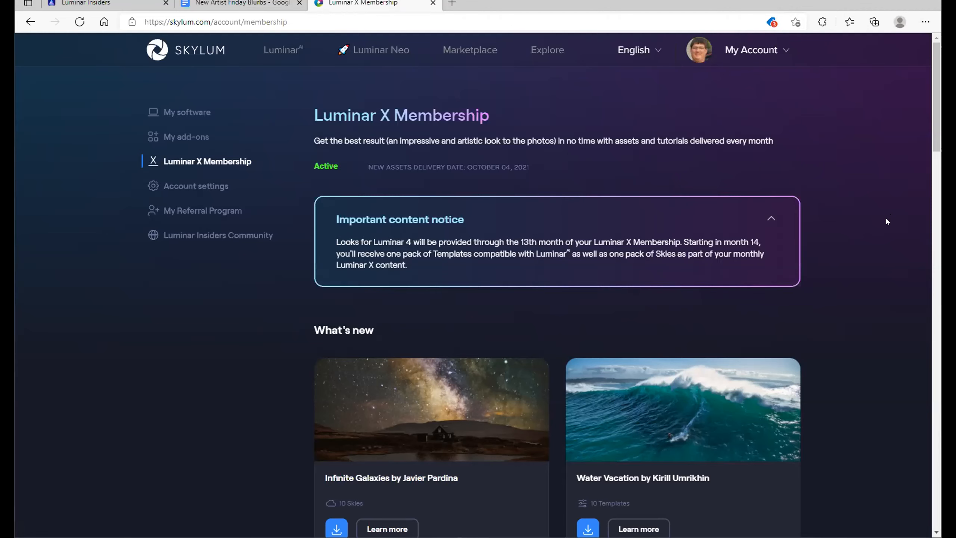
{"action": "scroll", "coordinate": [886, 218], "scroll_direction": "down", "scroll_amount": 4}
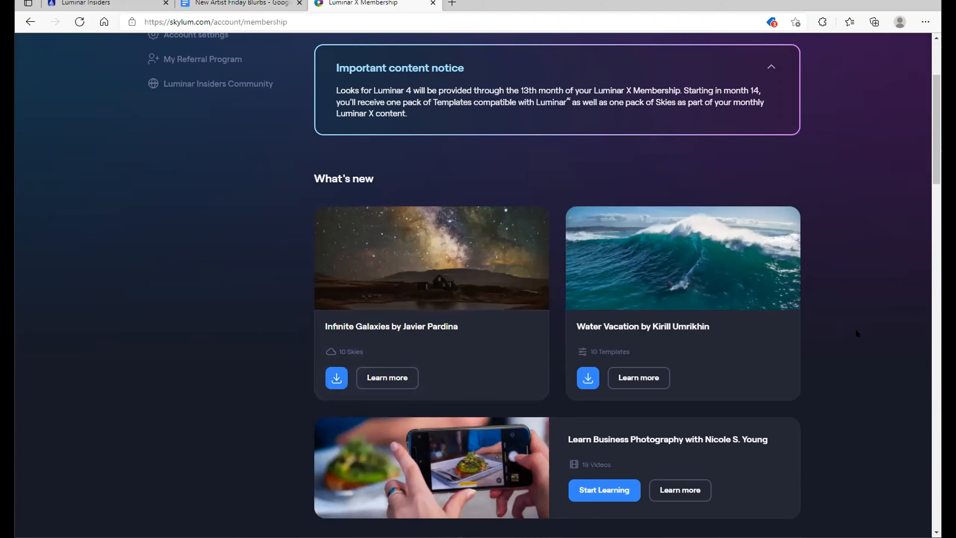
Step: Look through the Luminar X Membership page for its new sky and template packs and photography courses
{"action": "scroll", "coordinate": [855, 329], "scroll_direction": "down", "scroll_amount": 4}
{"action": "scroll", "coordinate": [856, 333], "scroll_direction": "down", "scroll_amount": 4}
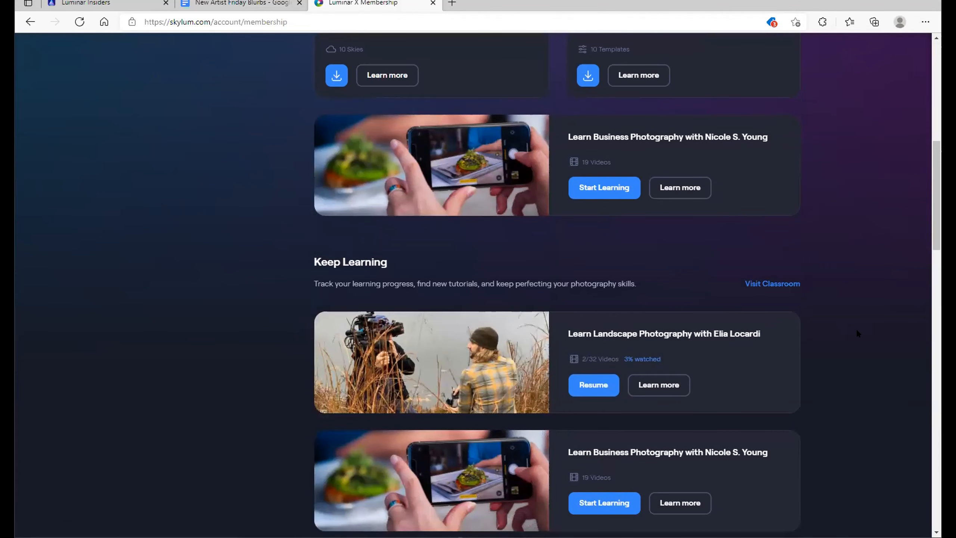
{"action": "scroll", "coordinate": [858, 332], "scroll_direction": "up", "scroll_amount": 10}
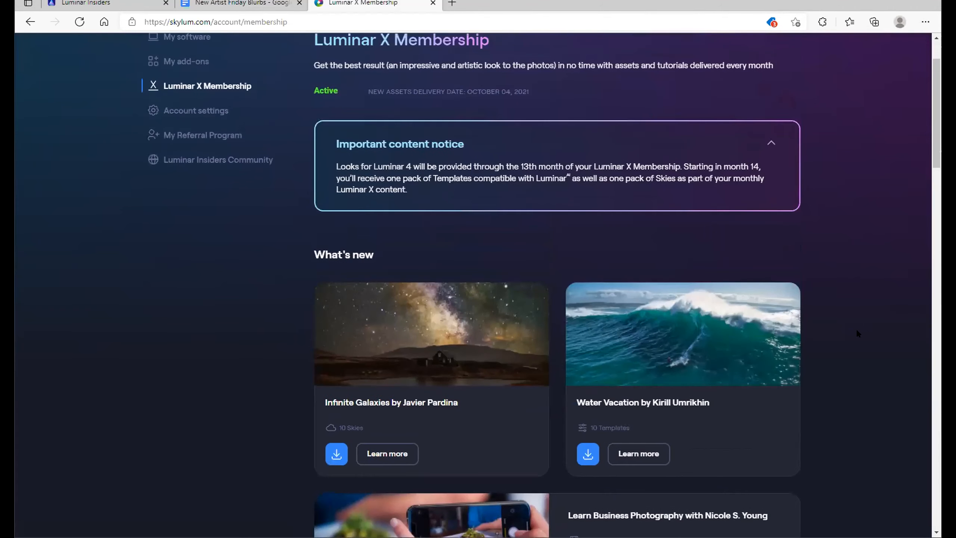
{"action": "scroll", "coordinate": [857, 332], "scroll_direction": "up", "scroll_amount": 2}
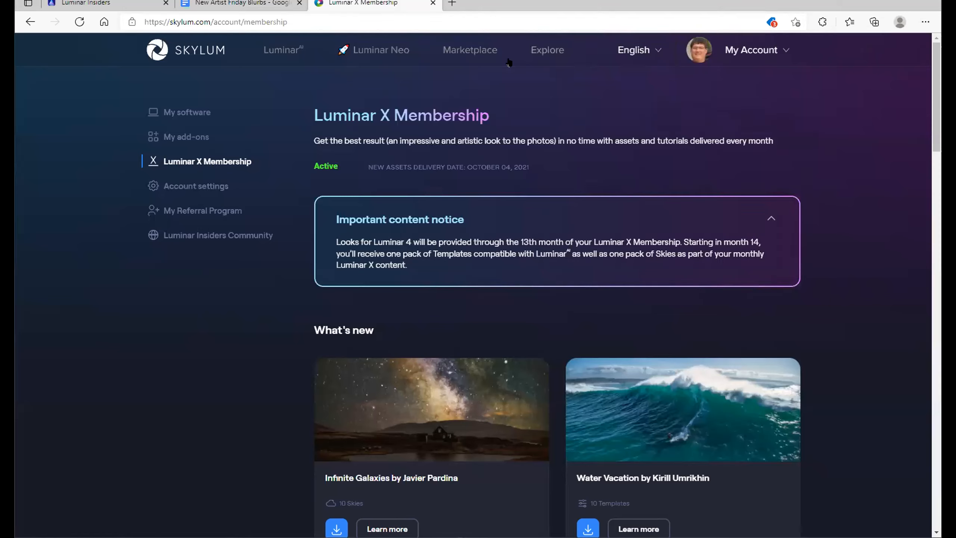
{"action": "mouse_move", "coordinate": [456, 50]}
{"action": "scroll", "coordinate": [860, 235], "scroll_direction": "down", "scroll_amount": 5}
{"action": "scroll", "coordinate": [865, 237], "scroll_direction": "down", "scroll_amount": 15}
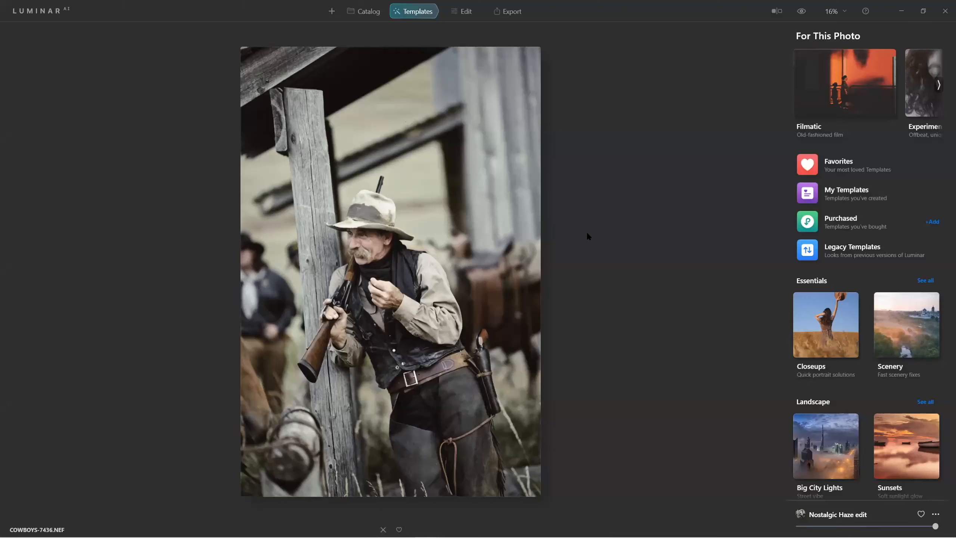
Step: Switch to Lightroom Classic and select photo 16, the daffodil shot, in the North Haven folder's grid
{"action": "key", "text": "alt+Tab"}
{"action": "key", "text": "Tab"}
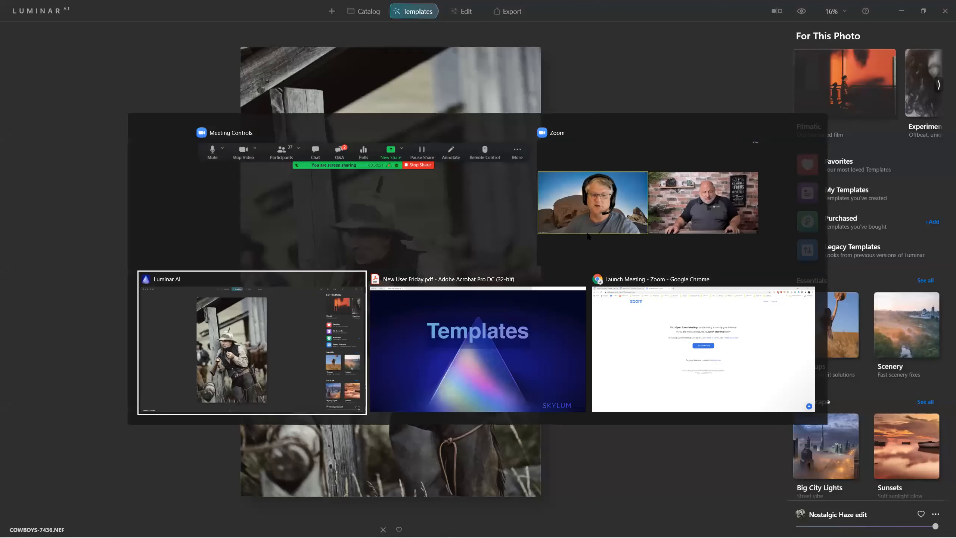
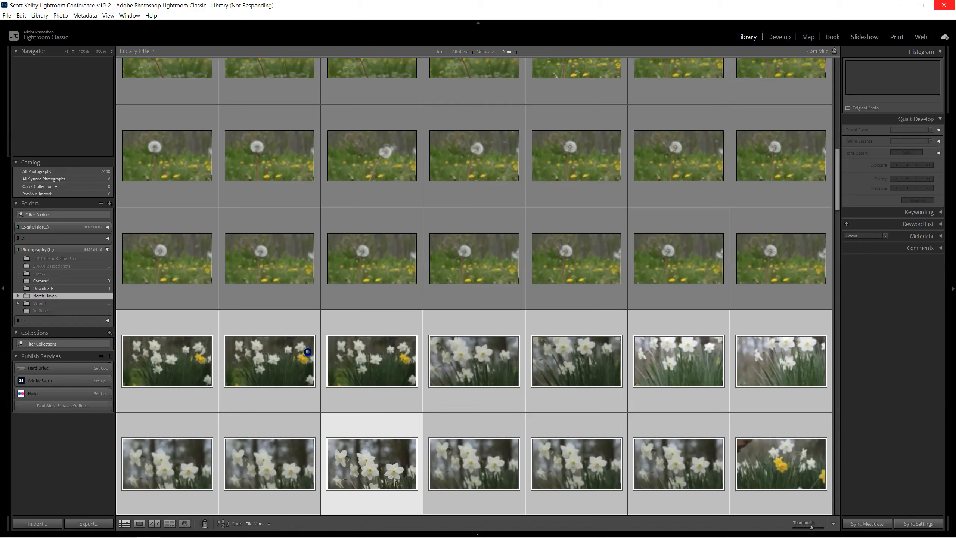
{"action": "left_click", "coordinate": [294, 355]}
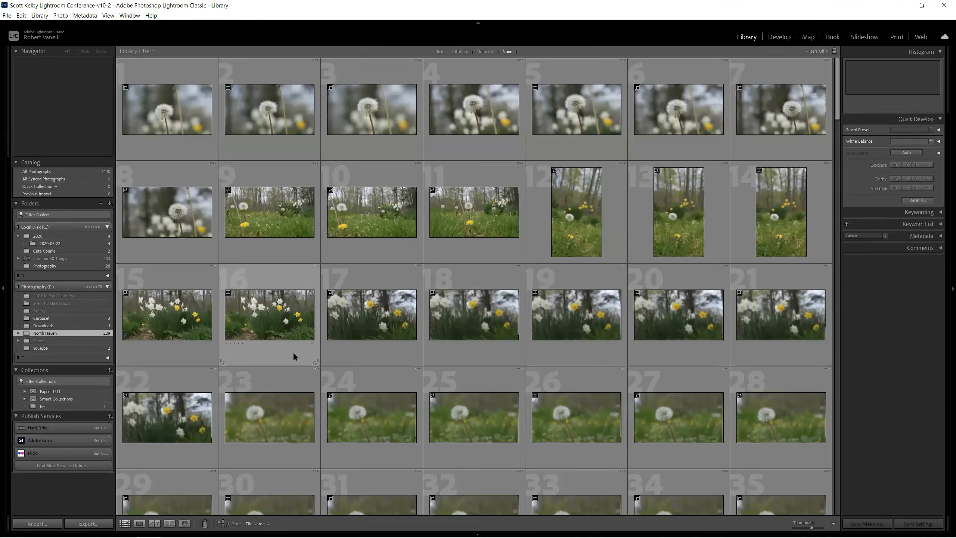
{"action": "left_click", "coordinate": [240, 309]}
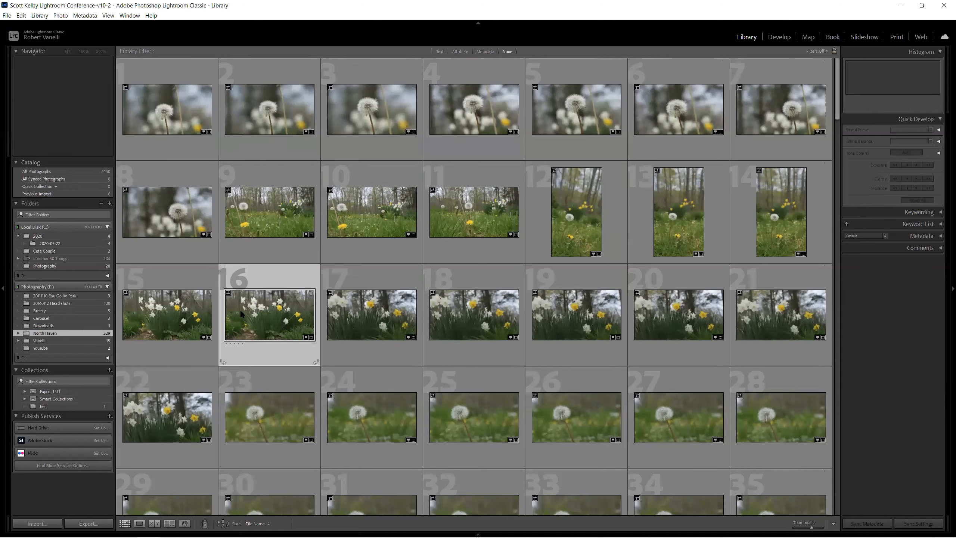
Step: View the copy options for editing the daffodil photo in Luminar AI, and close them without editing
{"action": "right_click", "coordinate": [270, 307]}
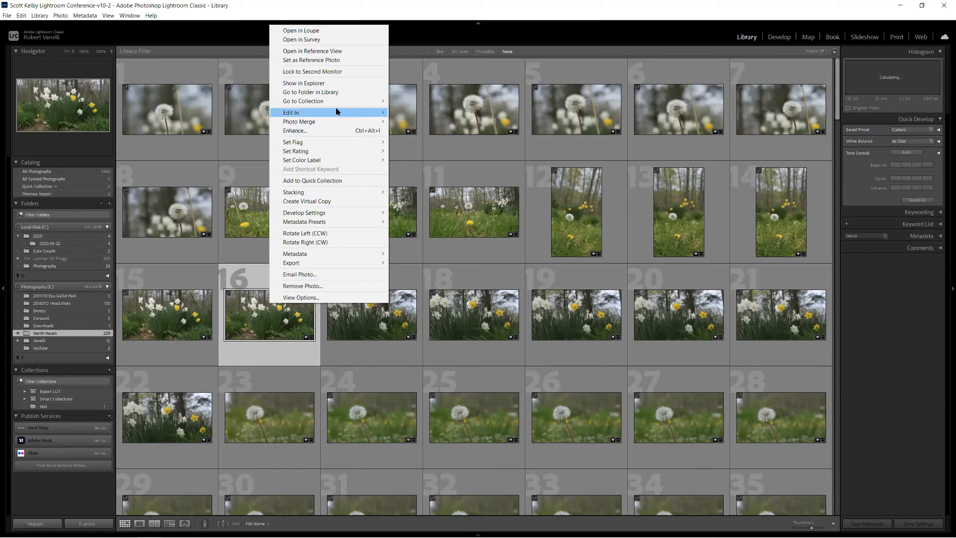
{"action": "mouse_move", "coordinate": [338, 111]}
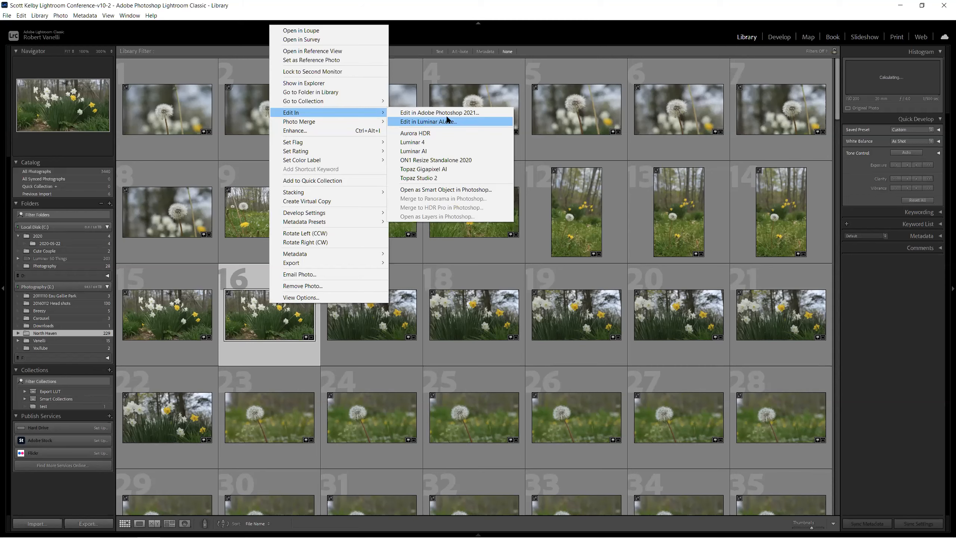
{"action": "left_click", "coordinate": [447, 119]}
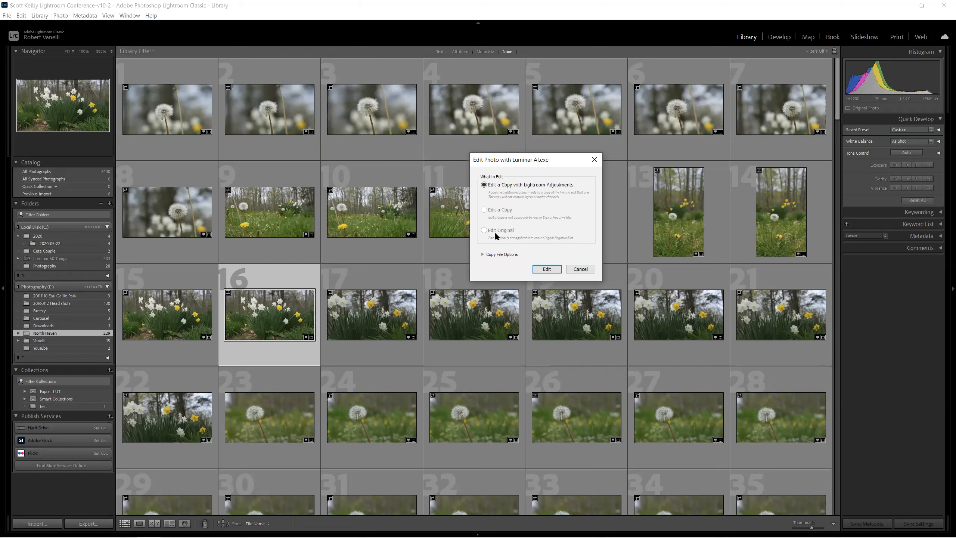
{"action": "left_click", "coordinate": [584, 272]}
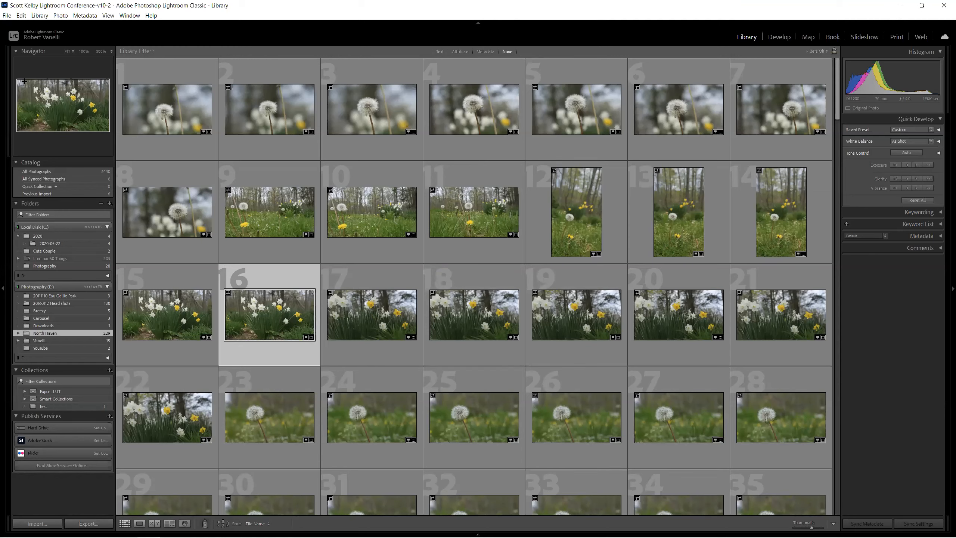
Step: Export the daffodil photo to Luminar AI with the image format set to Original
{"action": "left_click", "coordinate": [6, 17]}
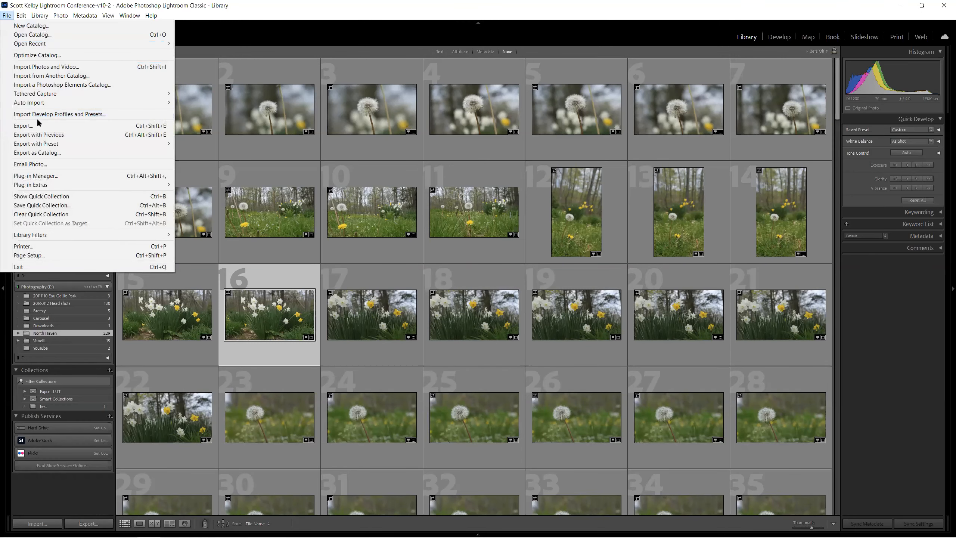
{"action": "left_click", "coordinate": [77, 129]}
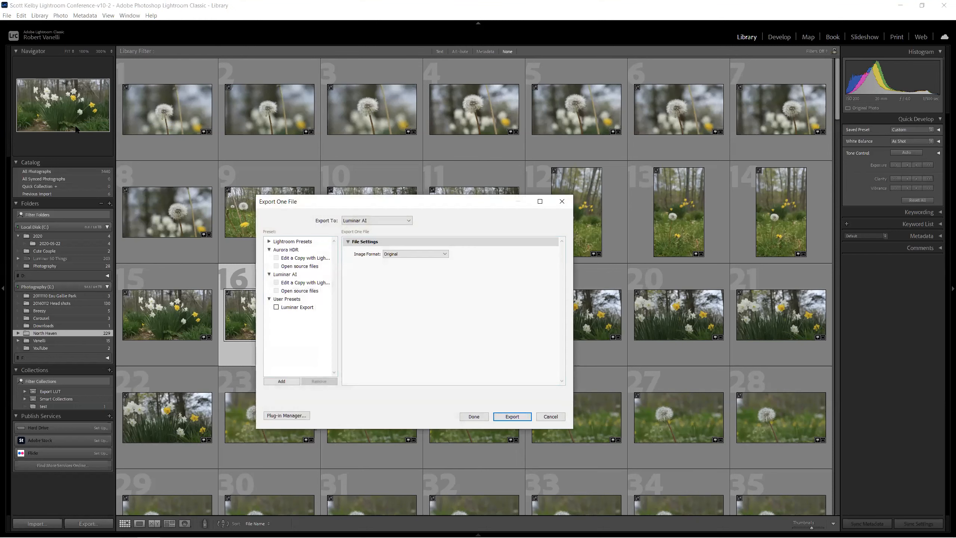
{"action": "left_click", "coordinate": [361, 223]}
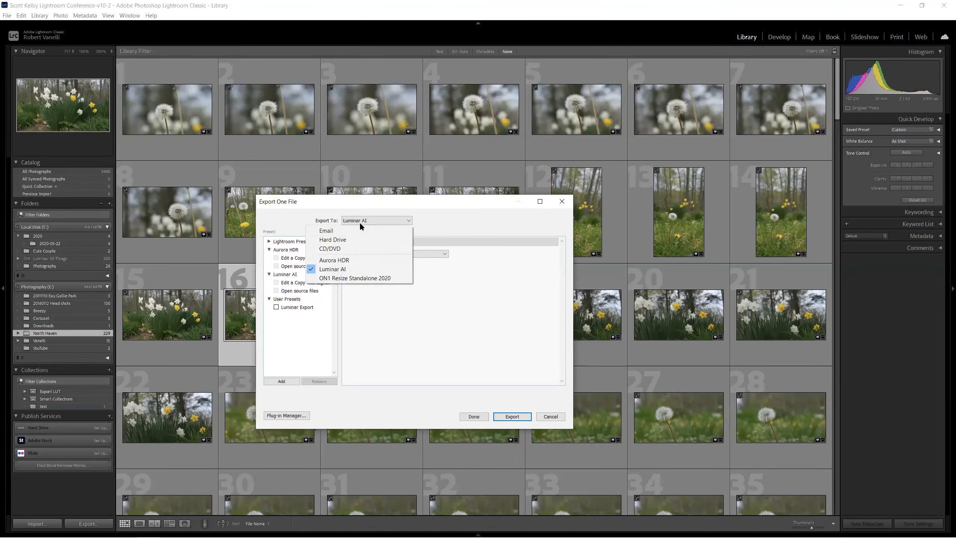
{"action": "left_click", "coordinate": [352, 269]}
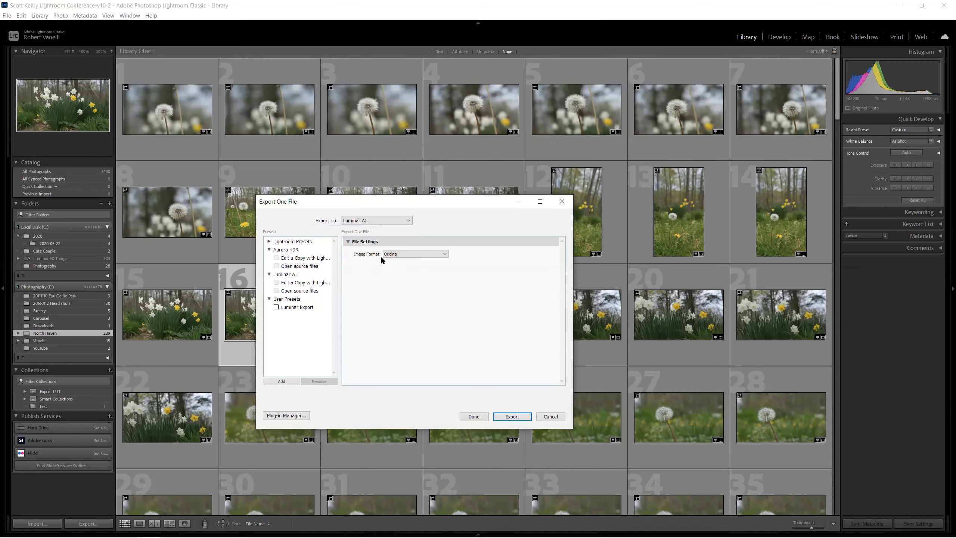
{"action": "left_click", "coordinate": [516, 417]}
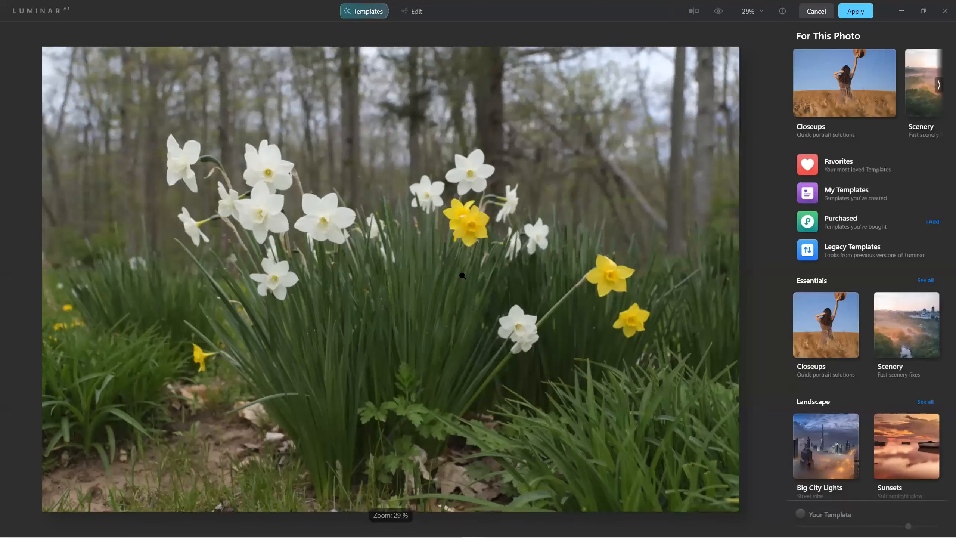
Step: Set the daffodil photo's Light profile to Nikon Z 6 2 Camera Portrait and apply the edit back to Lightroom
{"action": "left_click", "coordinate": [418, 11]}
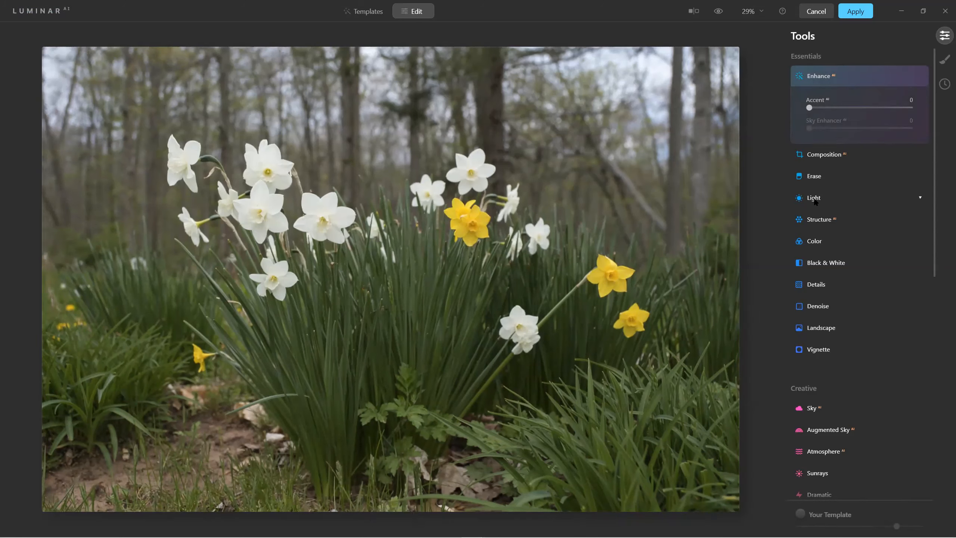
{"action": "left_click", "coordinate": [814, 198]}
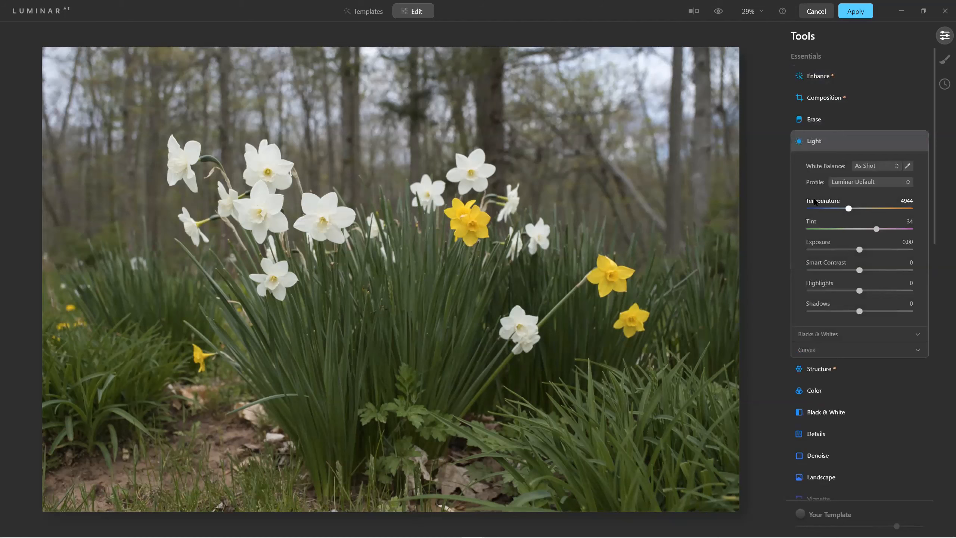
{"action": "left_click", "coordinate": [845, 181]}
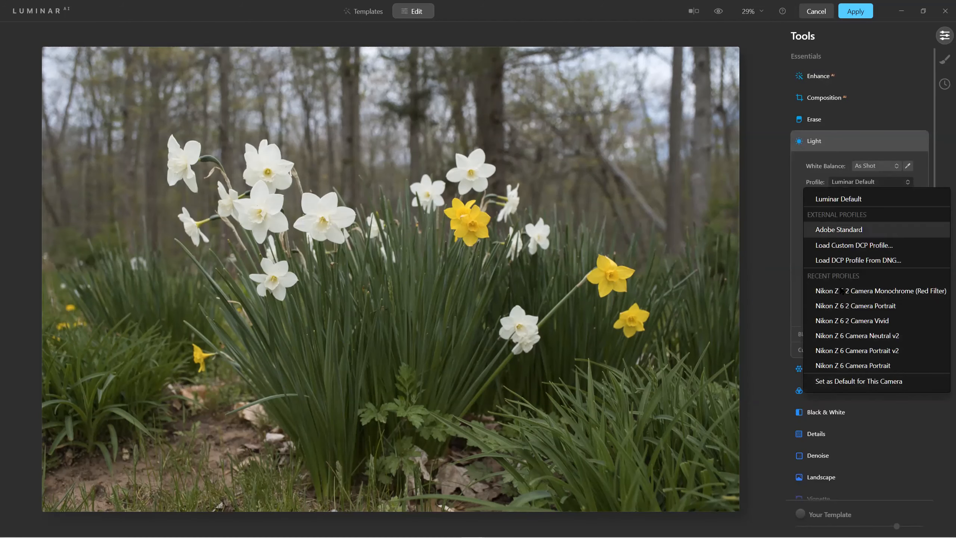
{"action": "left_click", "coordinate": [841, 306]}
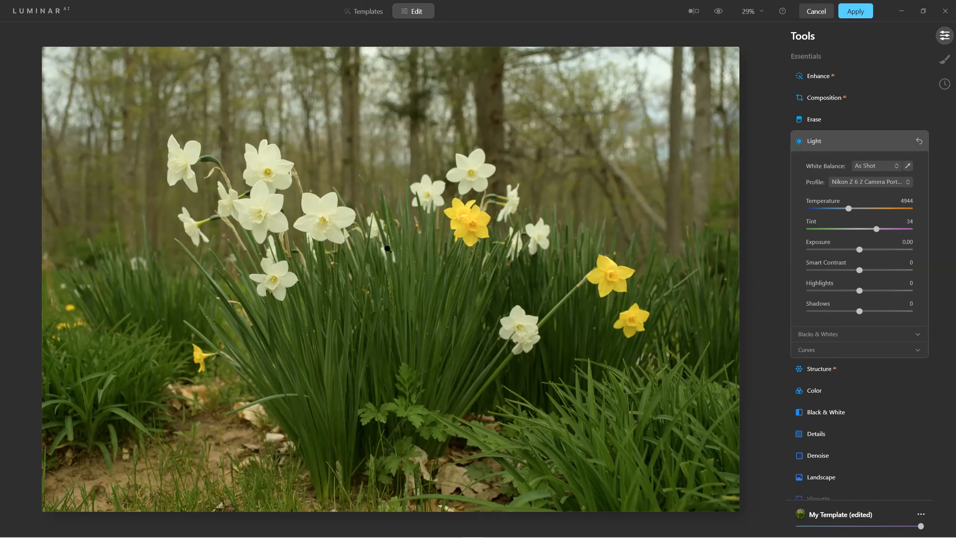
{"action": "left_click", "coordinate": [850, 15]}
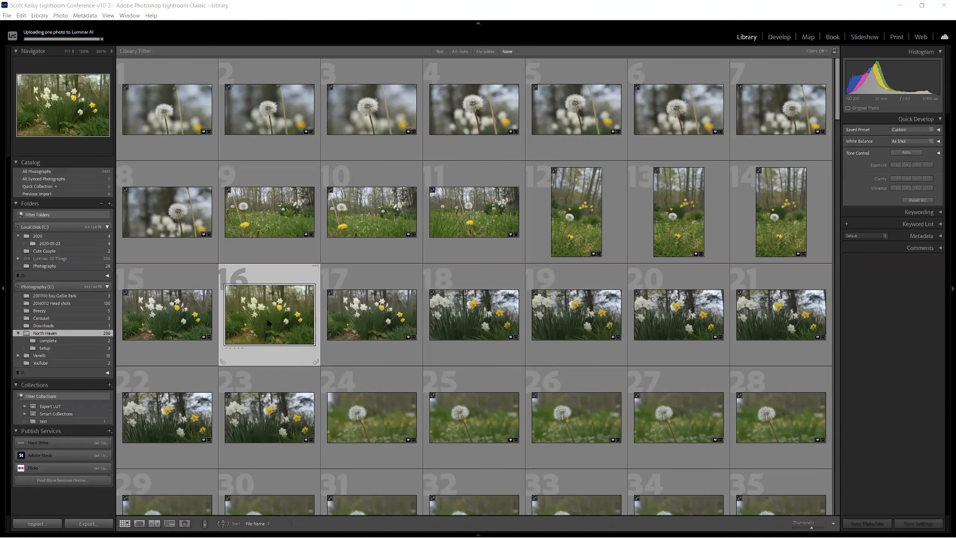
Step: Sort the North Haven photos by Capture Time, and return the sorting to File Name
{"action": "left_click", "coordinate": [256, 524]}
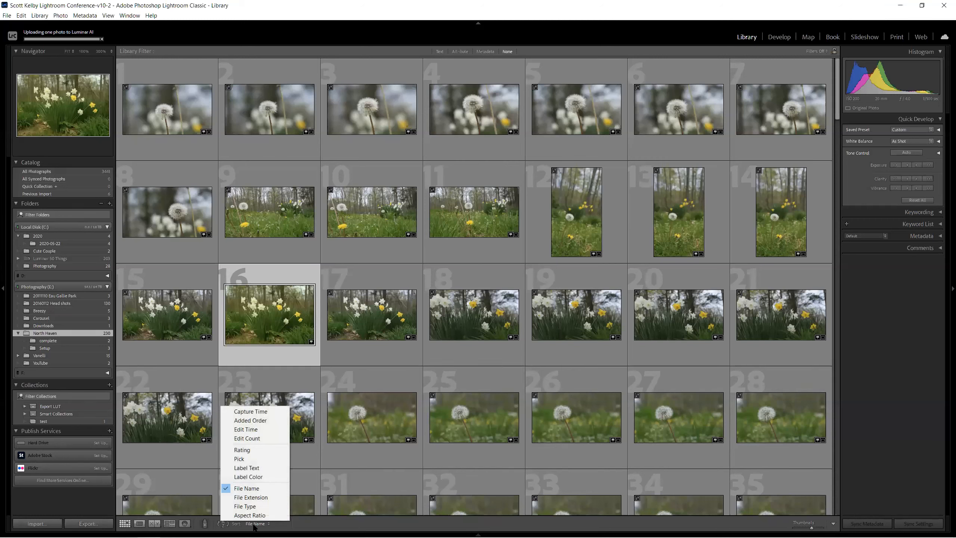
{"action": "left_click", "coordinate": [269, 410]}
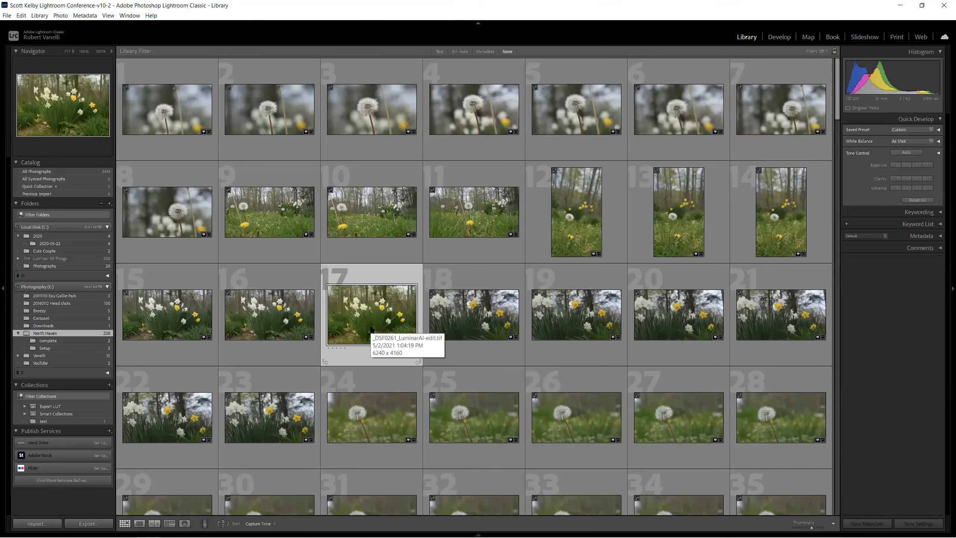
{"action": "left_click", "coordinate": [262, 524]}
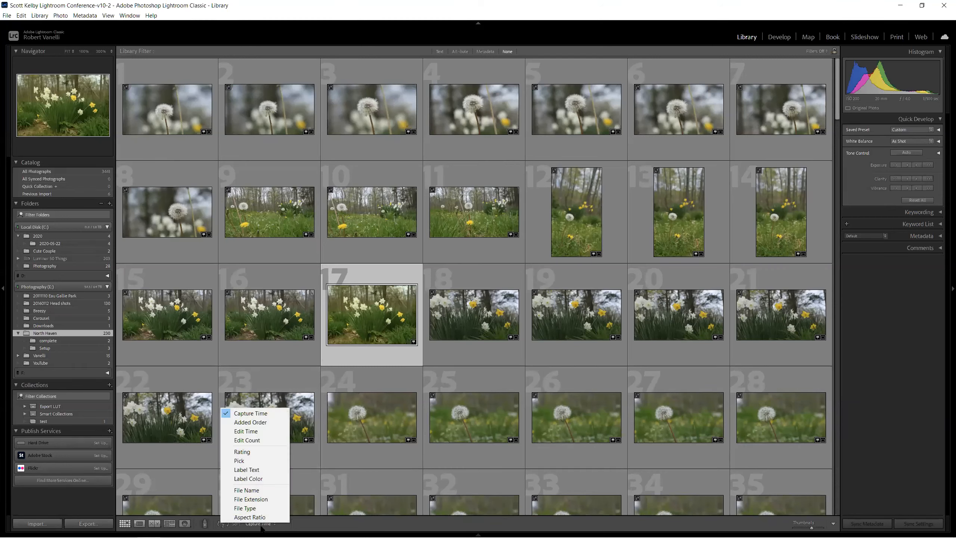
{"action": "left_click", "coordinate": [260, 491]}
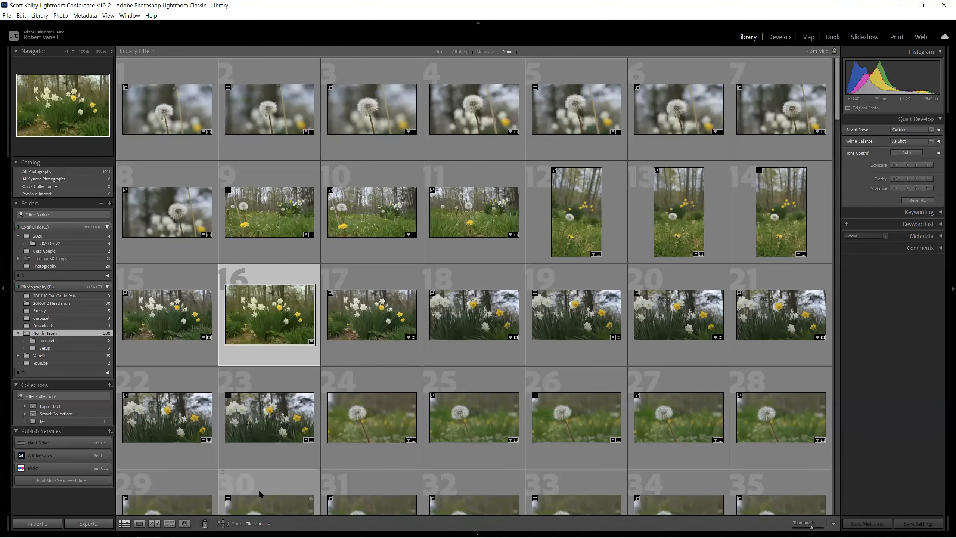
Step: Compare the Luminar AI edited TIFF with the original RAF at full view, dim the surroundings, and return to the grid
{"action": "double_click", "coordinate": [289, 321]}
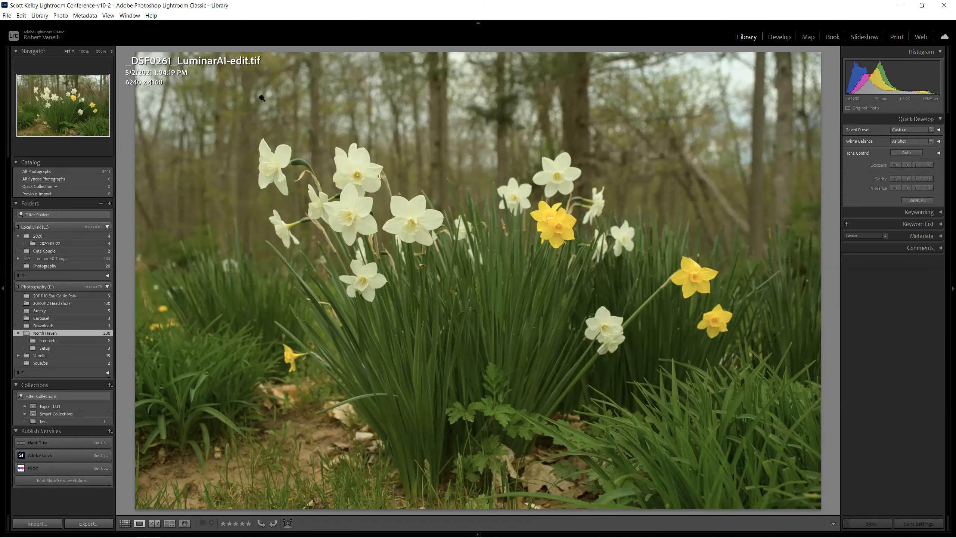
{"action": "key", "text": "Left"}
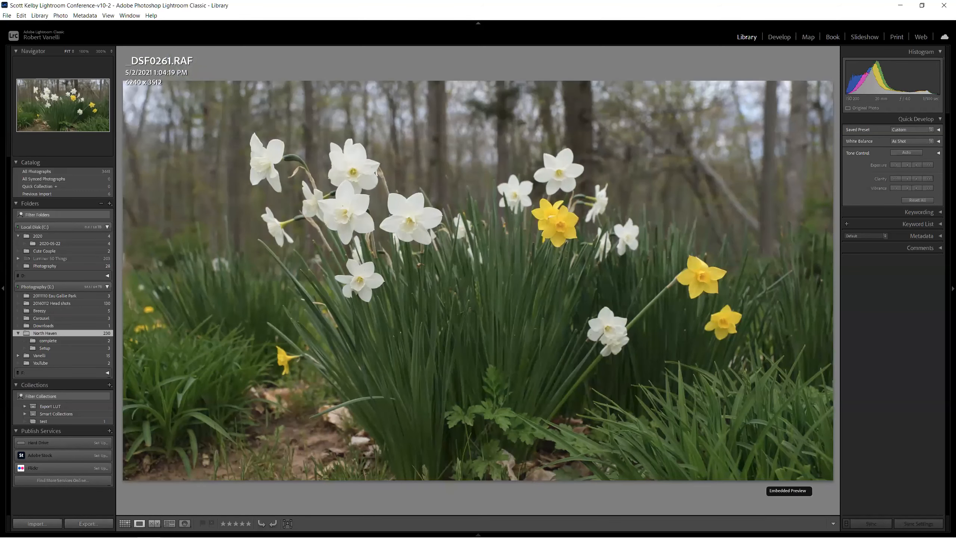
{"action": "key", "text": "Right"}
{"action": "key", "text": "Left"}
{"action": "key", "text": "Right"}
{"action": "key", "text": "l"}
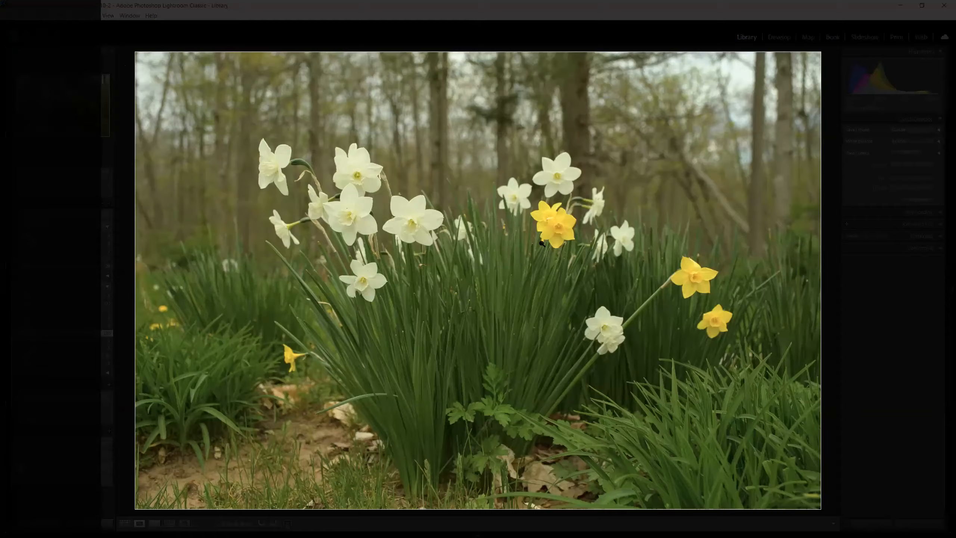
{"action": "key", "text": "g"}
{"action": "key", "text": "l"}
{"action": "key", "text": "l"}
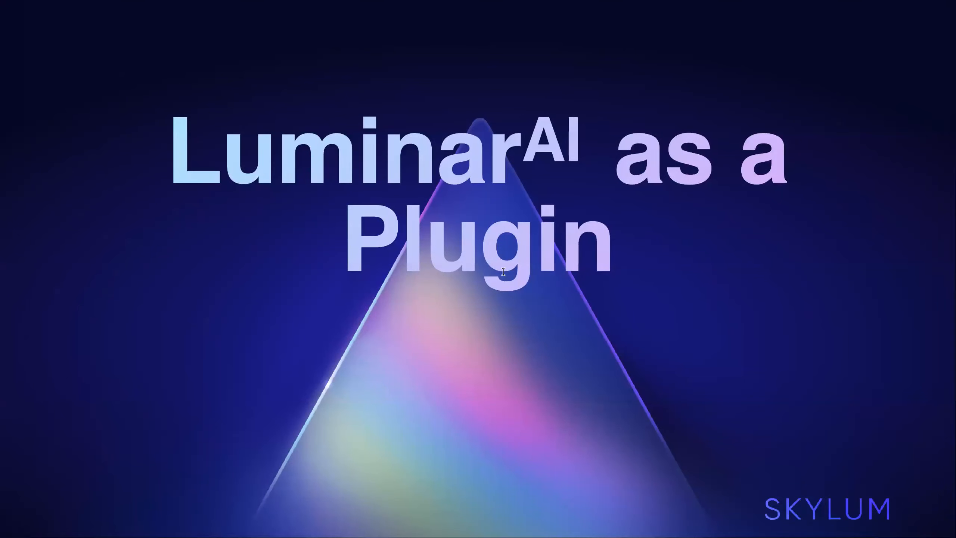
{"action": "double_click", "coordinate": [644, 292]}
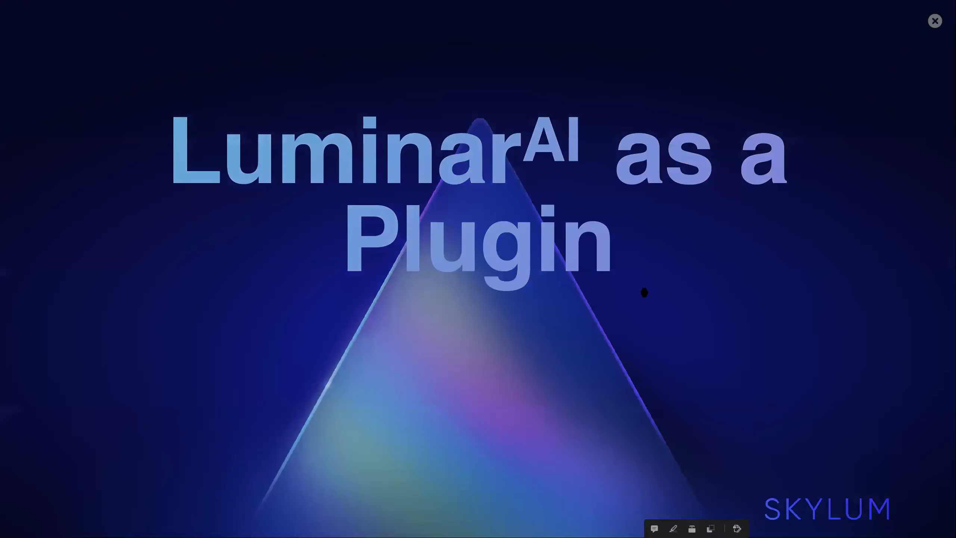
{"action": "key", "text": "Right"}
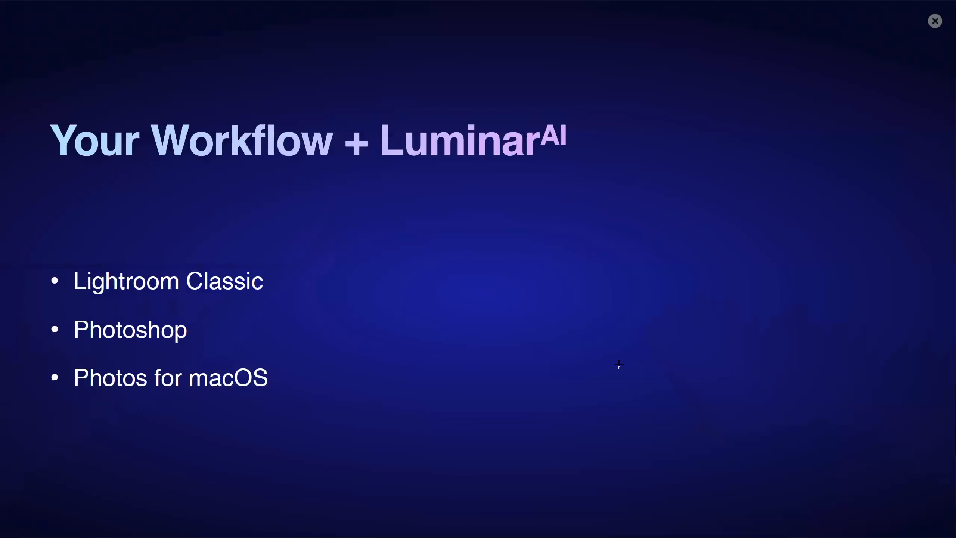
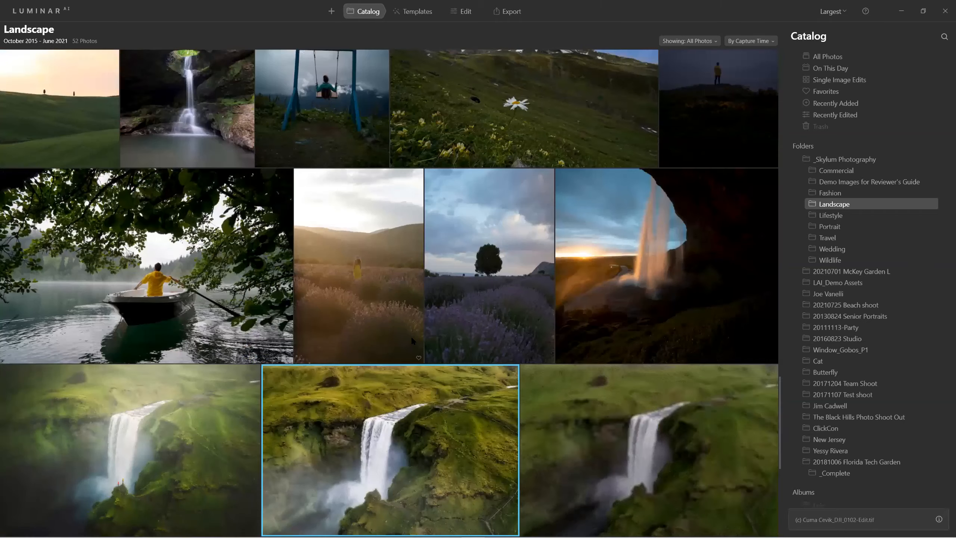
Step: Open the mountain lake photo with the wooden dock and boats from Luminar AI's Landscape folder in single view
{"action": "scroll", "coordinate": [412, 339], "scroll_direction": "down", "scroll_amount": 5}
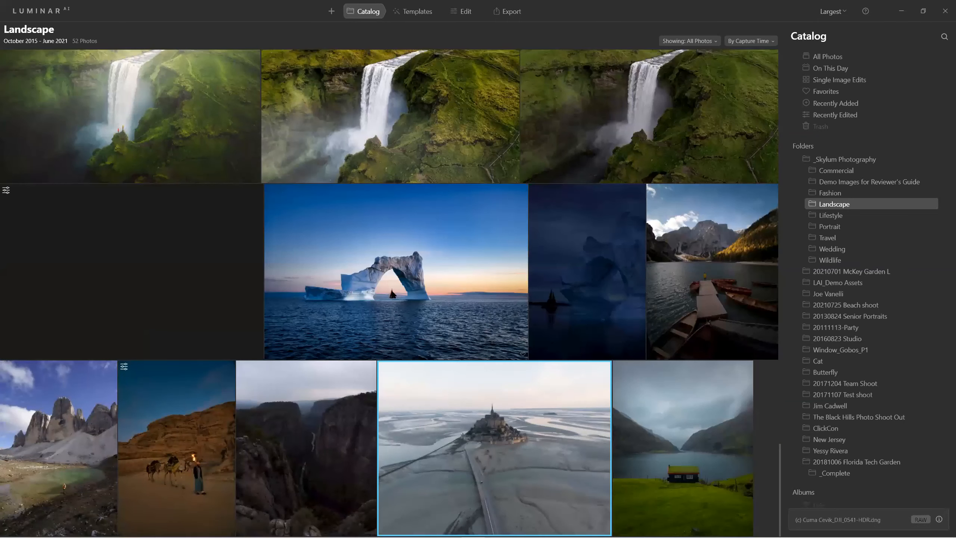
{"action": "double_click", "coordinate": [699, 256]}
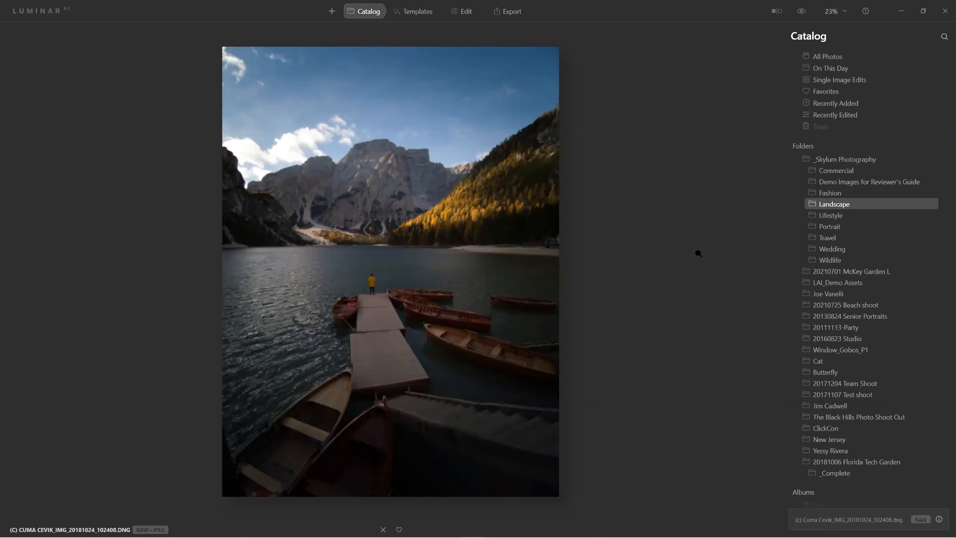
Step: Apply the Beyond the Wall template from the suggested Blockbuster collection to the mountain lake photo
{"action": "scroll", "coordinate": [697, 255], "scroll_direction": "down", "scroll_amount": 1}
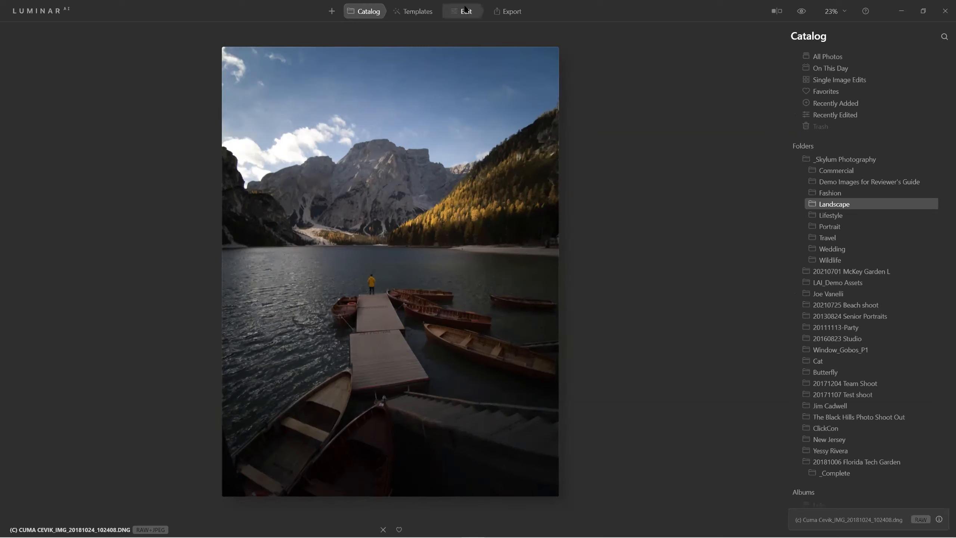
{"action": "left_click", "coordinate": [423, 12]}
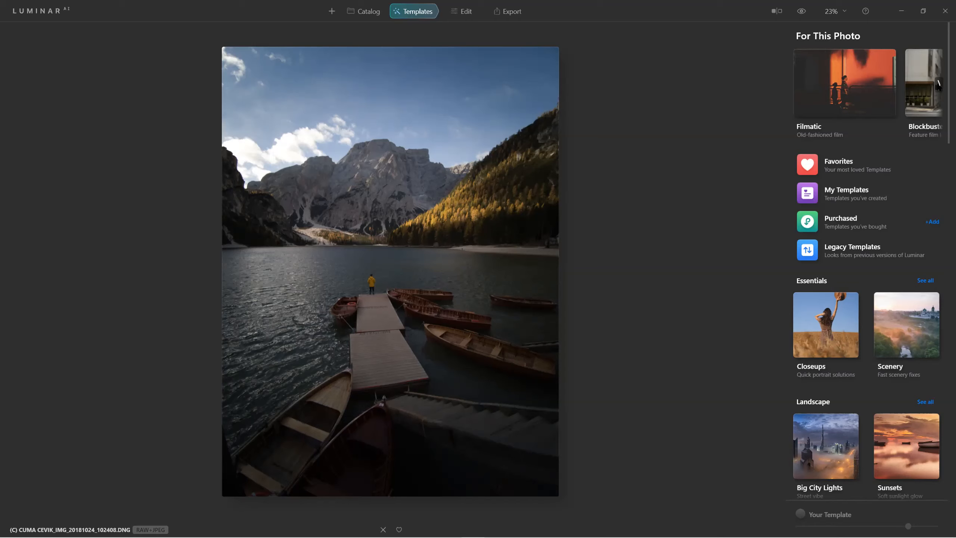
{"action": "left_click", "coordinate": [939, 84]}
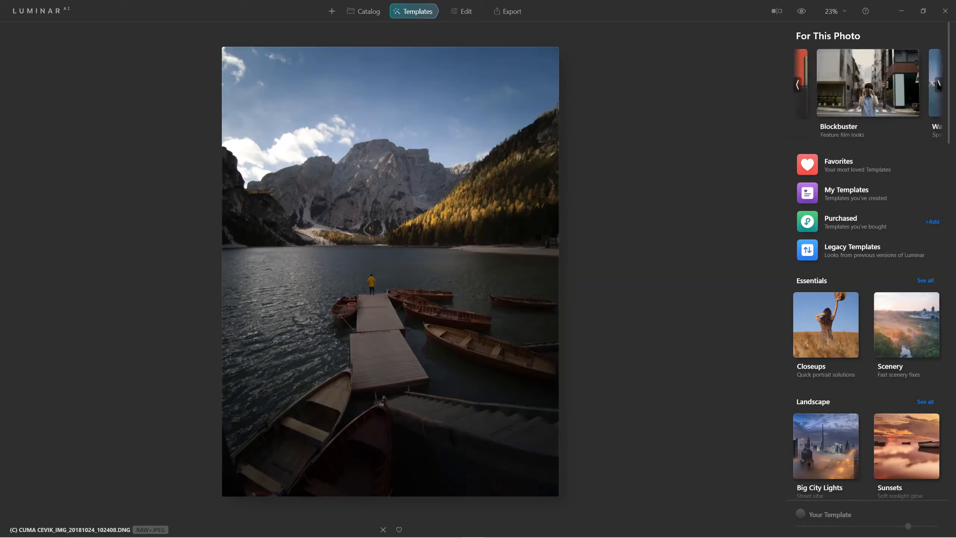
{"action": "left_click", "coordinate": [797, 84]}
{"action": "left_click", "coordinate": [926, 83]}
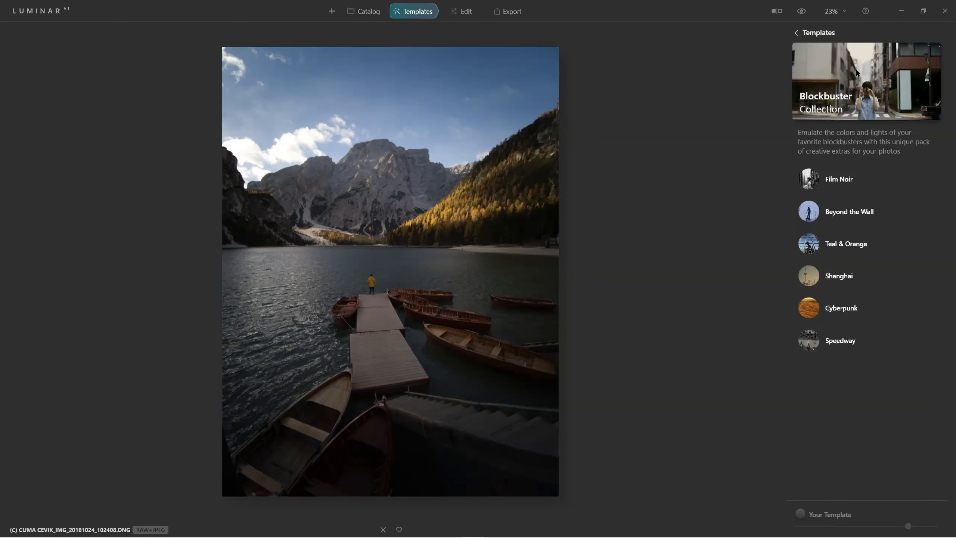
{"action": "left_click", "coordinate": [808, 210]}
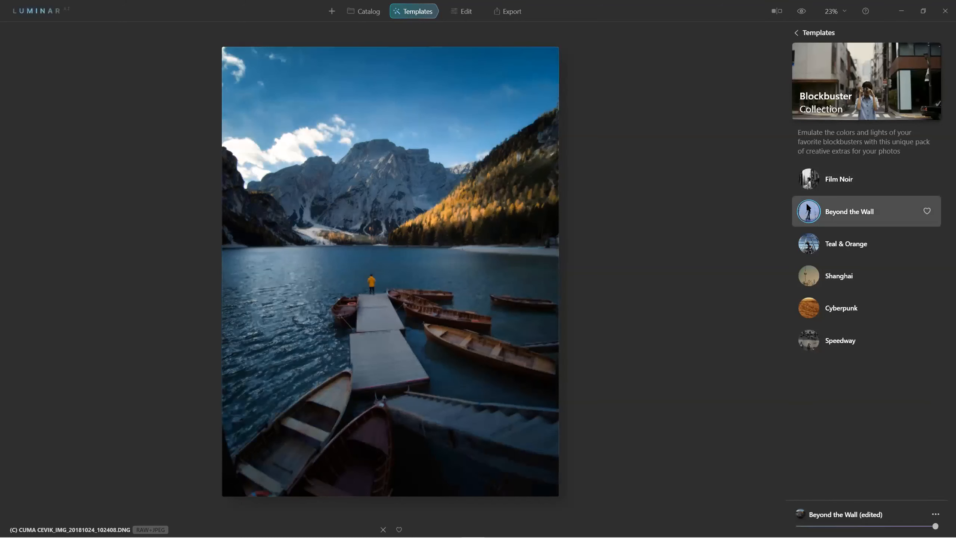
Step: Replace the lake photo's sky using Sky AI with all skies listed, trying Blue Sky 4 and settling on Blue Sky 6
{"action": "left_click", "coordinate": [466, 12]}
{"action": "scroll", "coordinate": [854, 333], "scroll_direction": "down", "scroll_amount": 4}
{"action": "scroll", "coordinate": [855, 334], "scroll_direction": "down", "scroll_amount": 4}
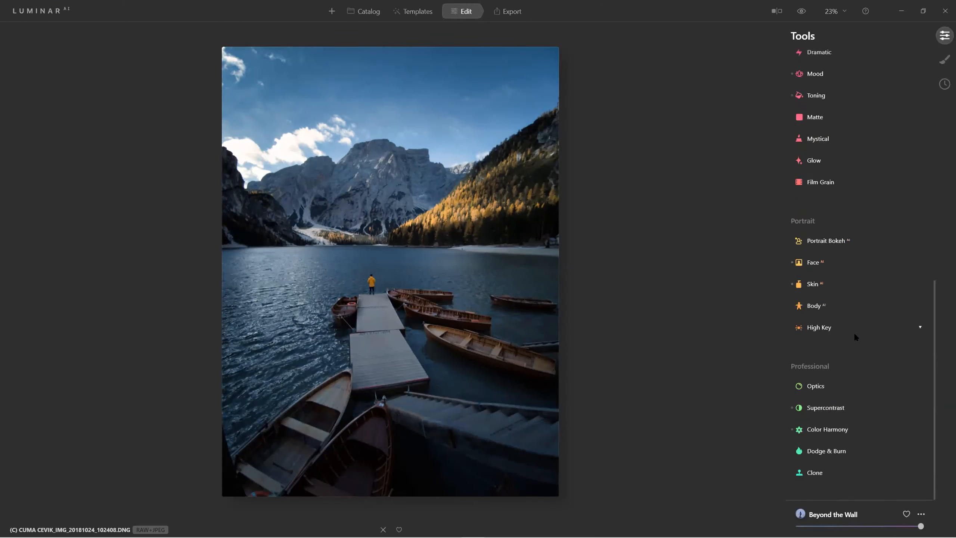
{"action": "scroll", "coordinate": [845, 296], "scroll_direction": "up", "scroll_amount": 4}
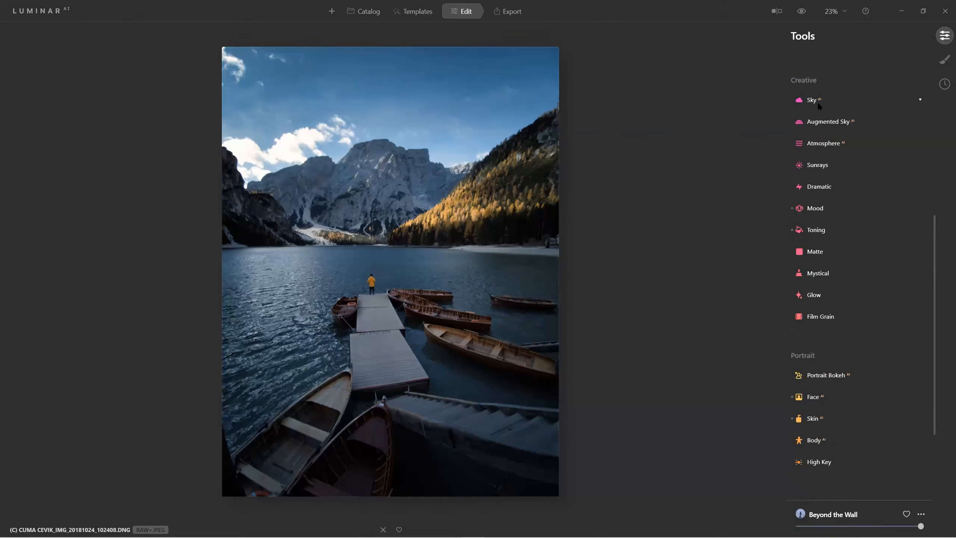
{"action": "left_click", "coordinate": [812, 100]}
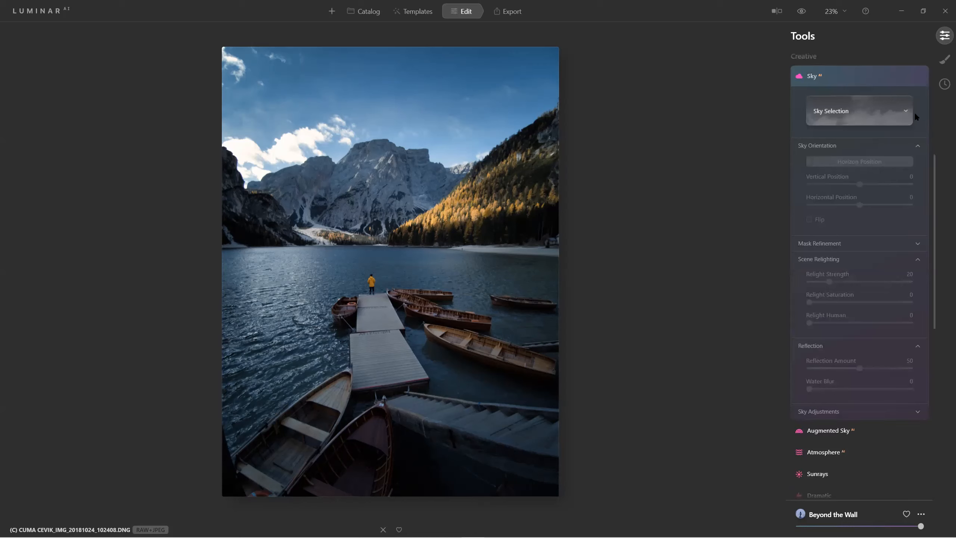
{"action": "left_click", "coordinate": [869, 109]}
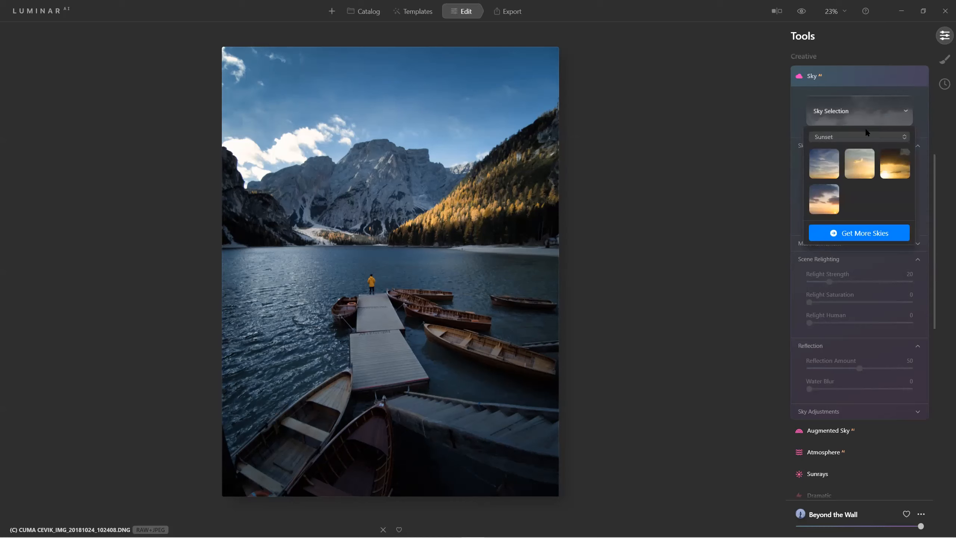
{"action": "left_click", "coordinate": [866, 136]}
{"action": "left_click", "coordinate": [845, 154]}
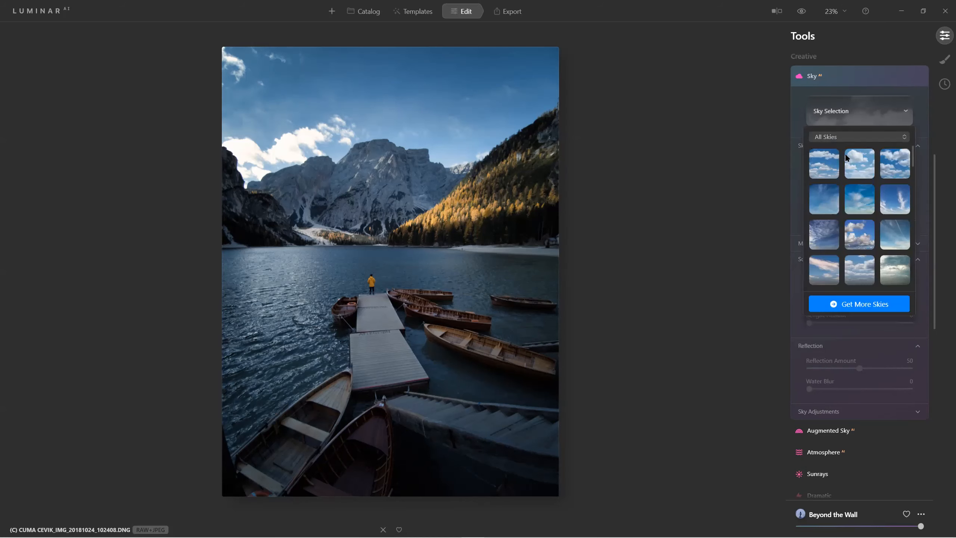
{"action": "left_click", "coordinate": [824, 191]}
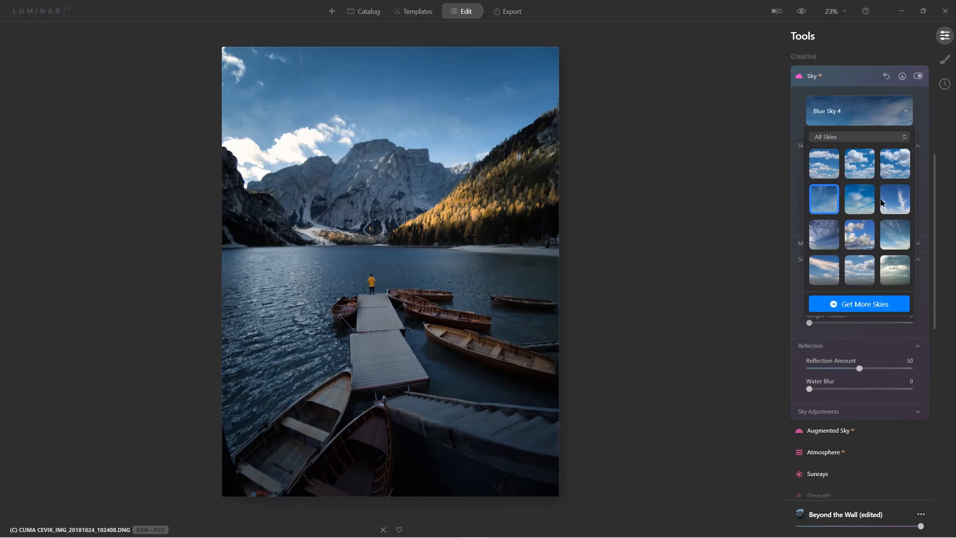
{"action": "left_click", "coordinate": [892, 202]}
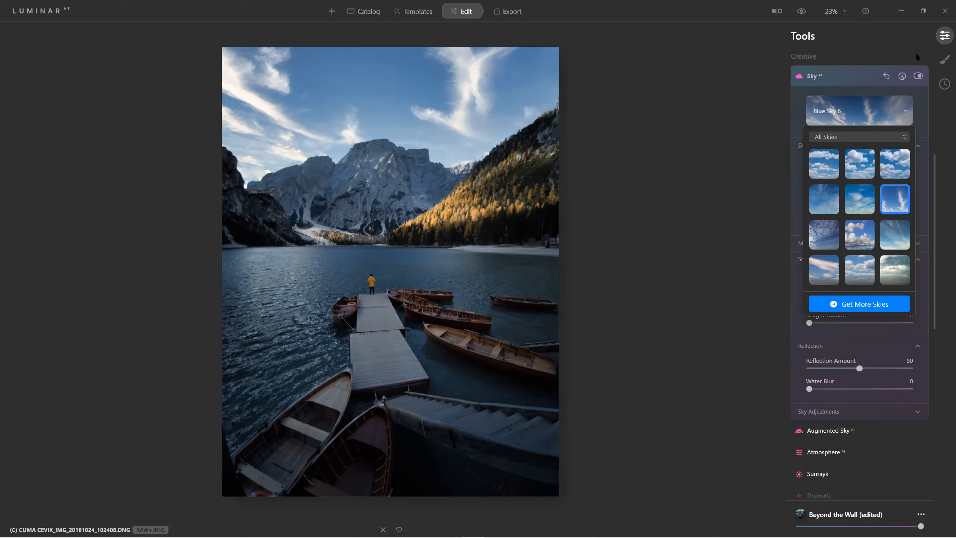
{"action": "left_click", "coordinate": [875, 78]}
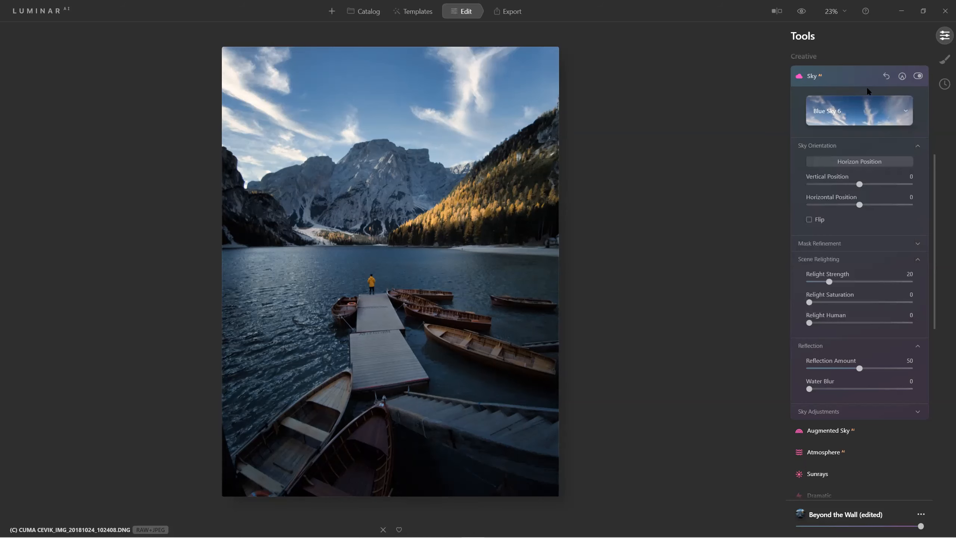
Step: Raise the Accent AI amount in Enhance AI to 88 for the lake photo
{"action": "scroll", "coordinate": [866, 86], "scroll_direction": "up", "scroll_amount": 5}
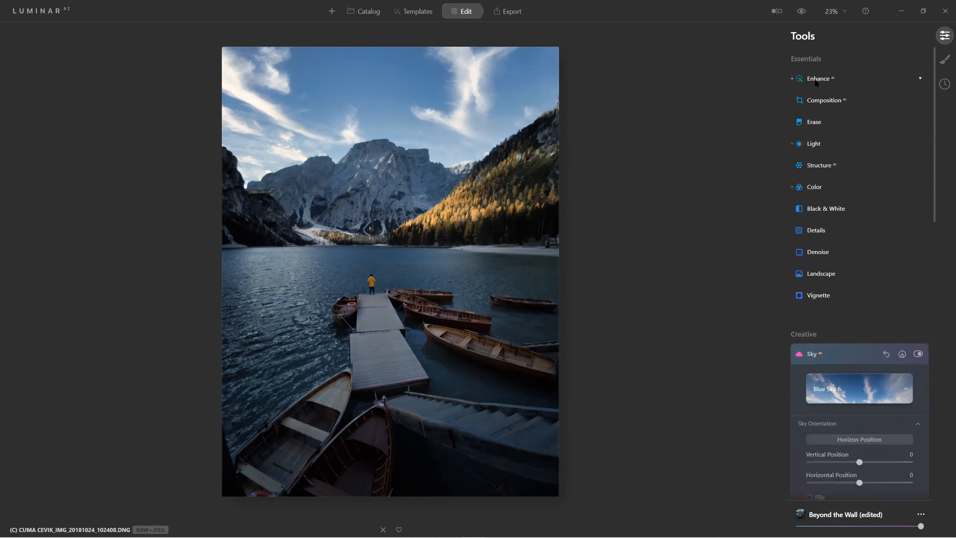
{"action": "left_click", "coordinate": [815, 81]}
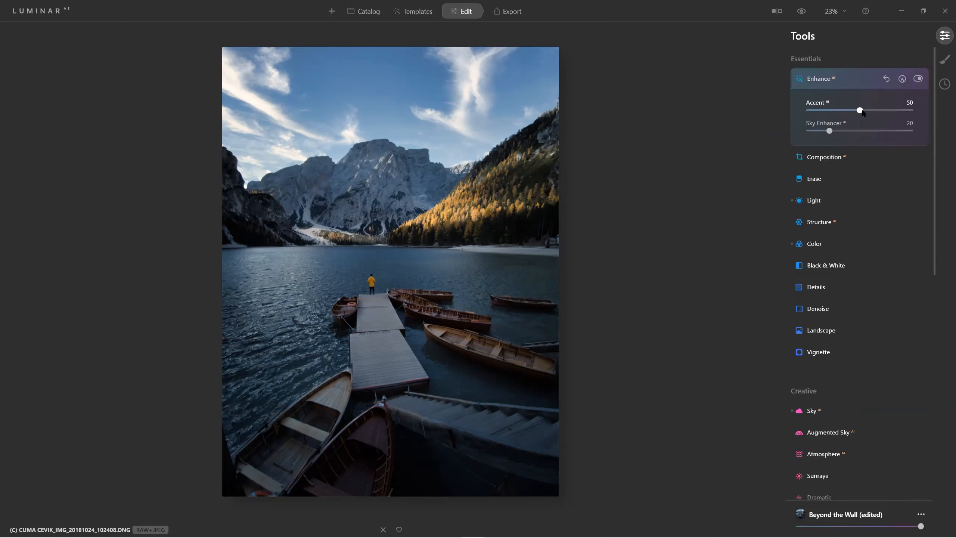
{"action": "left_click_drag", "start_coordinate": [891, 110], "coordinate": [900, 116]}
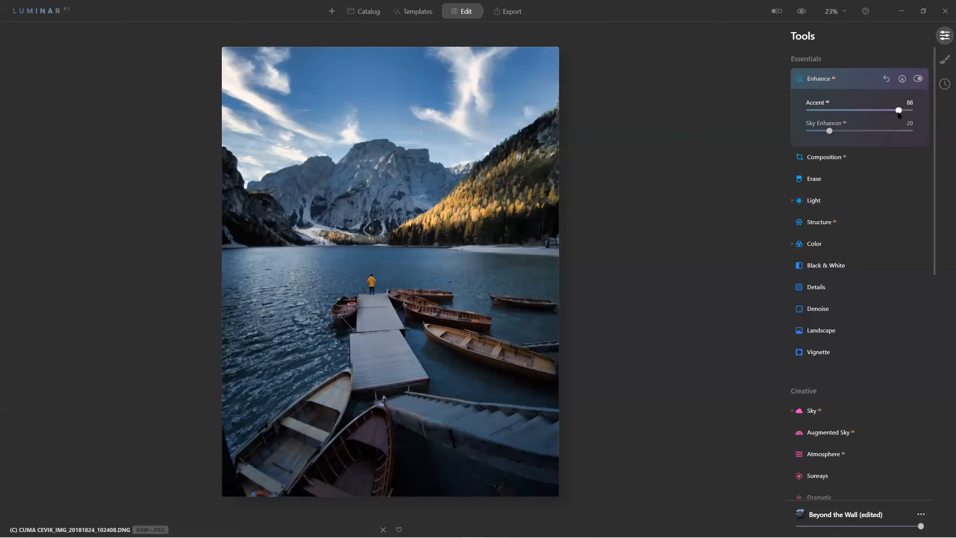
Step: Open the Luminar AI online User Guide in the browser and show it full screen
{"action": "left_click", "coordinate": [59, 15]}
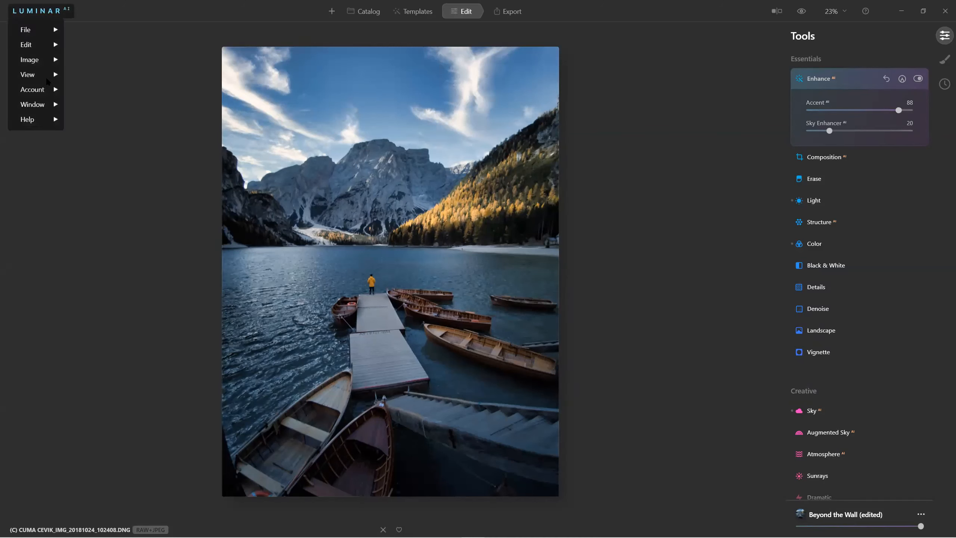
{"action": "mouse_move", "coordinate": [54, 122]}
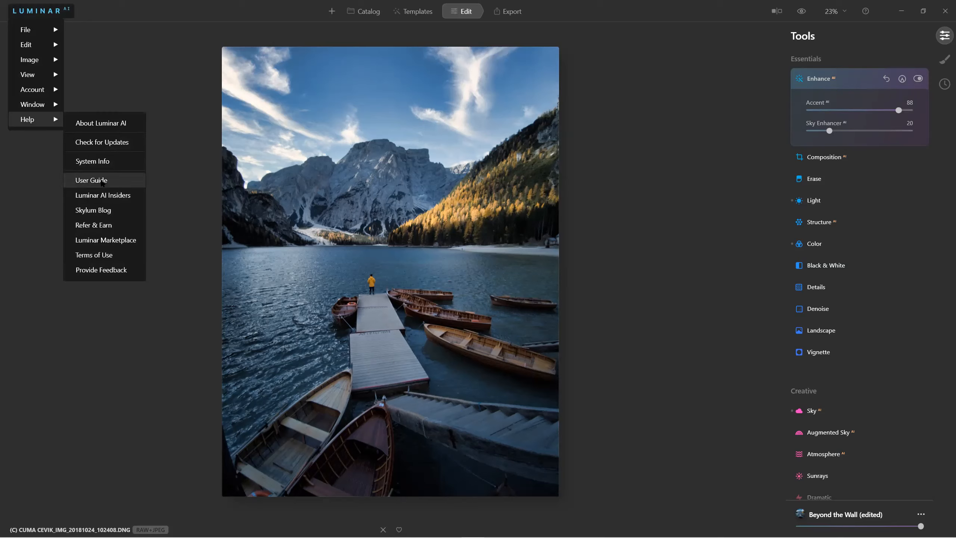
{"action": "left_click", "coordinate": [101, 181]}
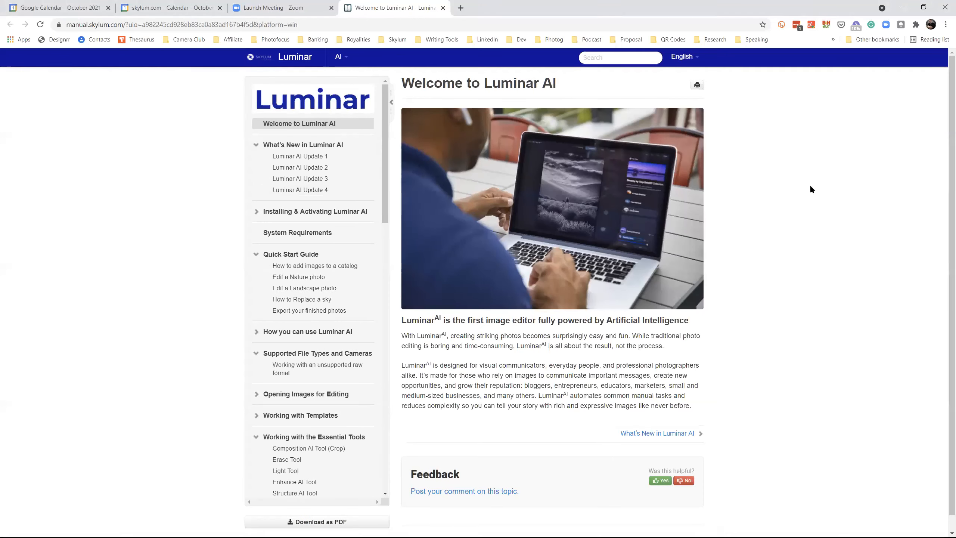
{"action": "key", "text": "F11"}
Step: Search the manual for "sky replacement" and open the Sky AI Tool article
{"action": "left_click", "coordinate": [611, 12]}
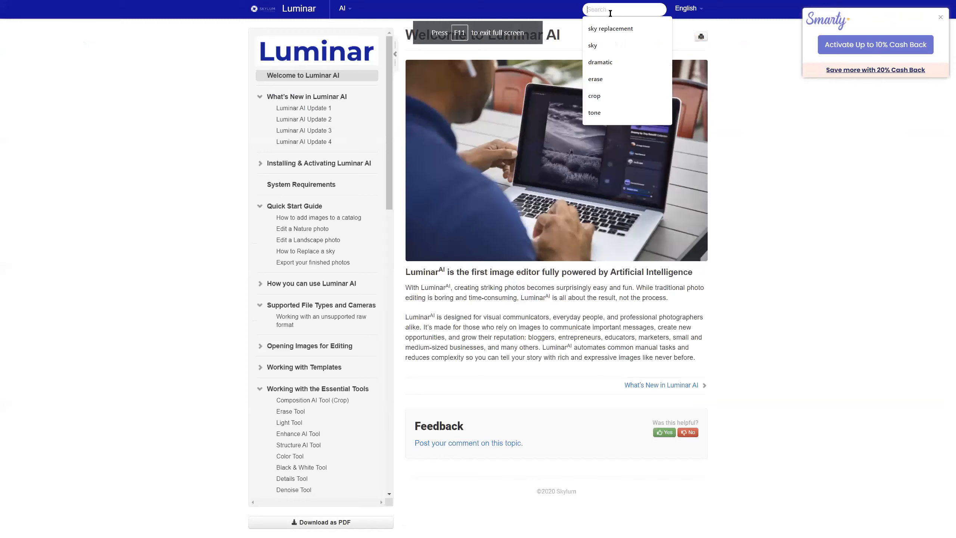
{"action": "left_click", "coordinate": [608, 33]}
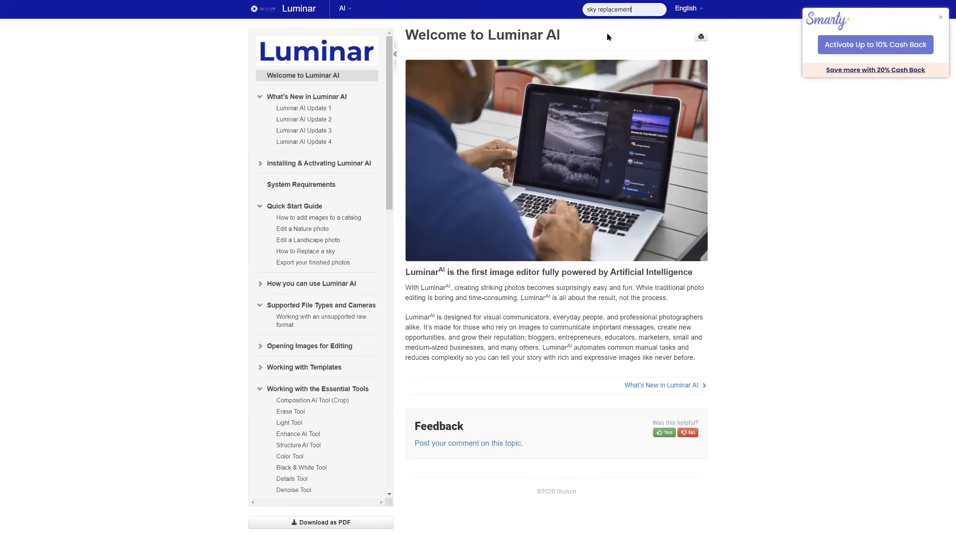
{"action": "key", "text": "Return"}
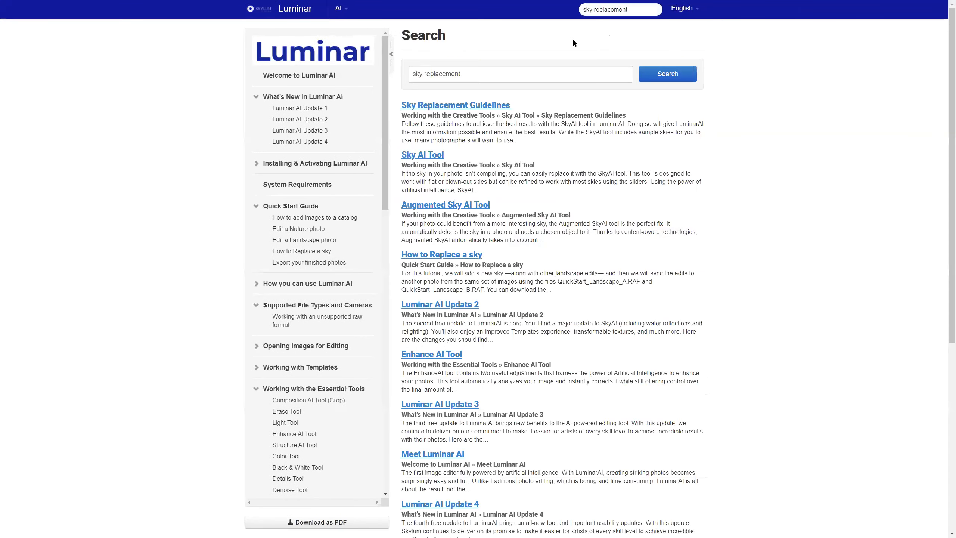
{"action": "left_click", "coordinate": [425, 158]}
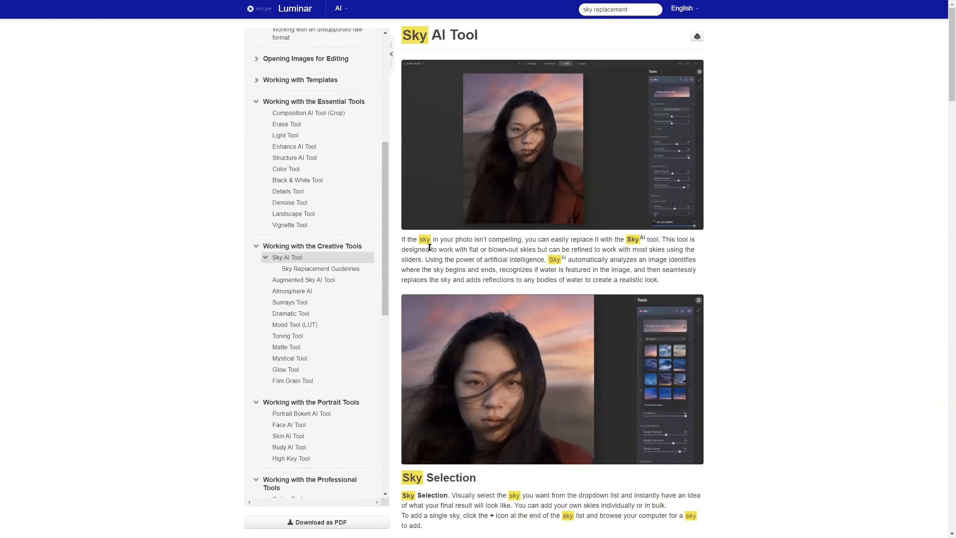
Step: Read the Sky AI Tool article from Sky Selection through orientation, masking, relighting, reflection and sky adjustments to Adding Your Own Skies
{"action": "scroll", "coordinate": [508, 305], "scroll_direction": "down", "scroll_amount": 3}
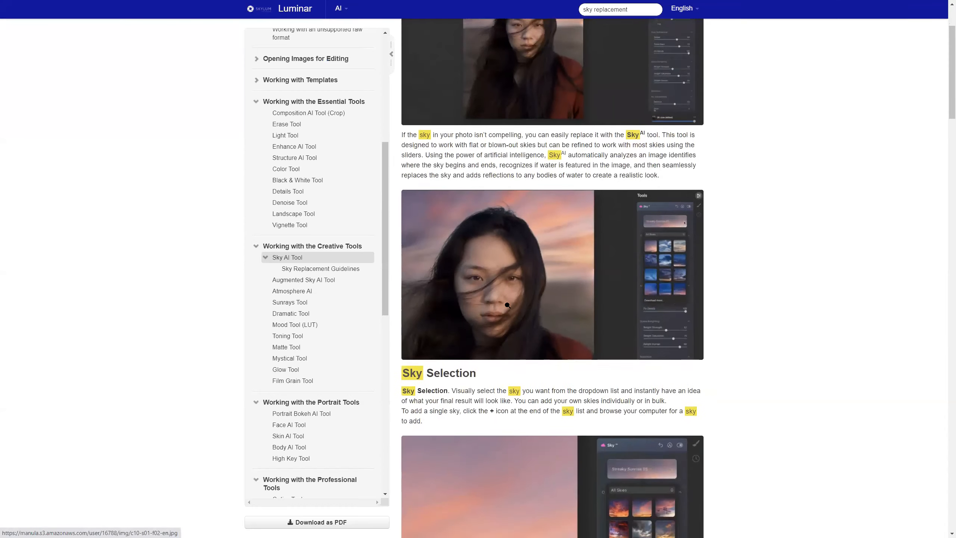
{"action": "scroll", "coordinate": [508, 305], "scroll_direction": "down", "scroll_amount": 2}
{"action": "scroll", "coordinate": [483, 322], "scroll_direction": "down", "scroll_amount": 8}
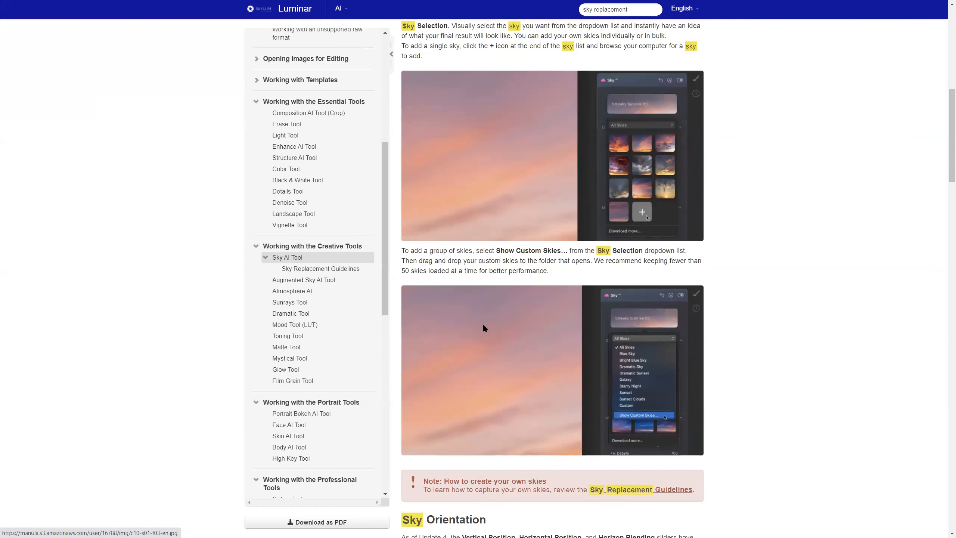
{"action": "scroll", "coordinate": [484, 328], "scroll_direction": "down", "scroll_amount": 11}
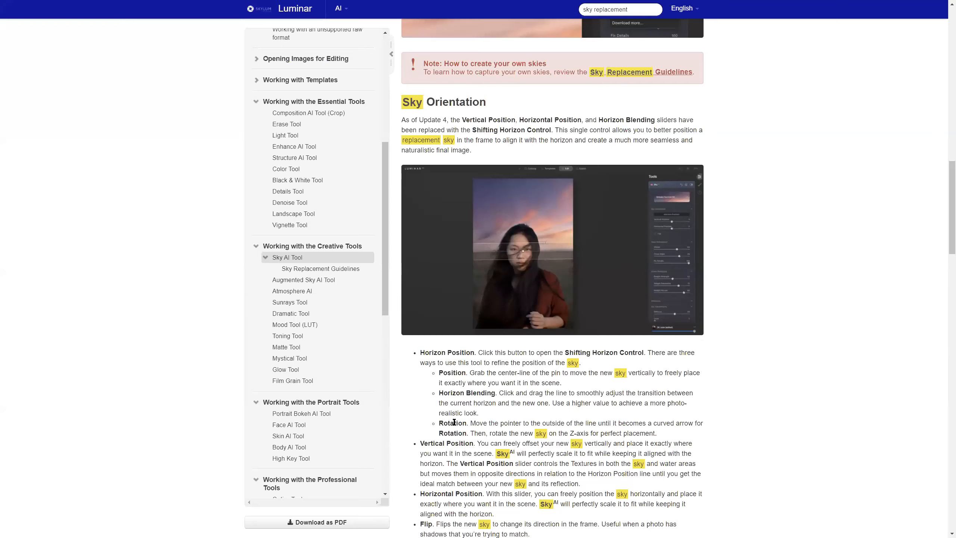
{"action": "scroll", "coordinate": [454, 422], "scroll_direction": "down", "scroll_amount": 6}
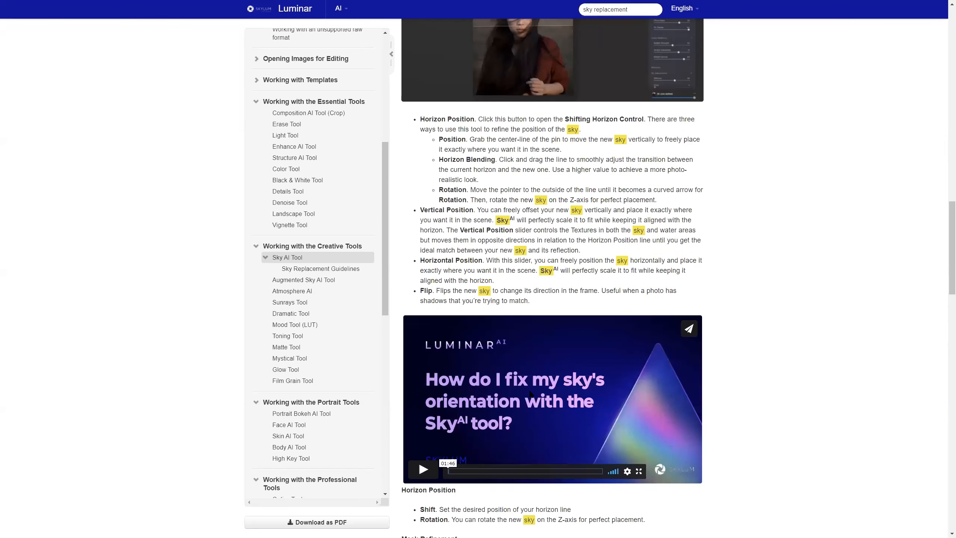
{"action": "scroll", "coordinate": [530, 392], "scroll_direction": "down", "scroll_amount": 5}
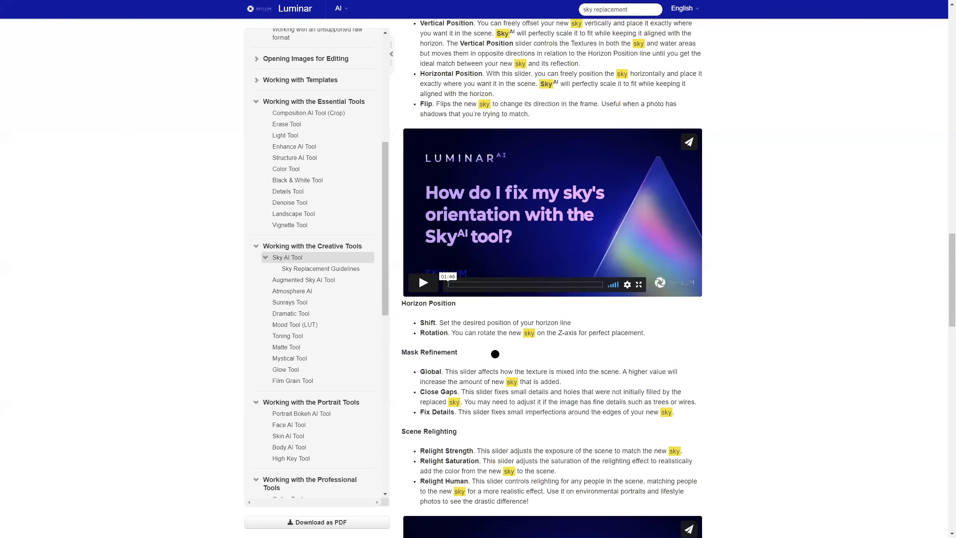
{"action": "scroll", "coordinate": [534, 372], "scroll_direction": "down", "scroll_amount": 3}
{"action": "scroll", "coordinate": [640, 407], "scroll_direction": "down", "scroll_amount": 3}
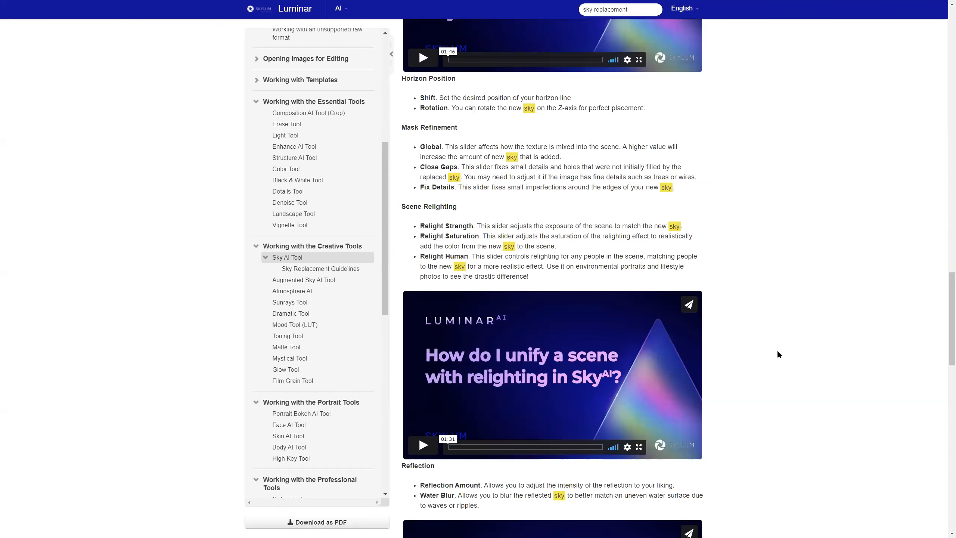
{"action": "scroll", "coordinate": [779, 352], "scroll_direction": "down", "scroll_amount": 6}
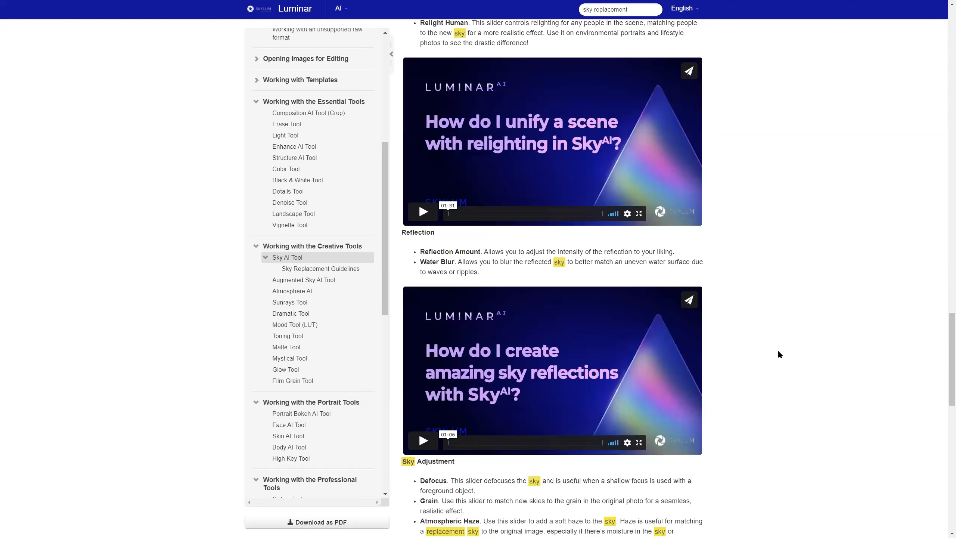
{"action": "scroll", "coordinate": [777, 353], "scroll_direction": "up", "scroll_amount": 1}
{"action": "scroll", "coordinate": [778, 352], "scroll_direction": "down", "scroll_amount": 4}
{"action": "scroll", "coordinate": [776, 350], "scroll_direction": "down", "scroll_amount": 5}
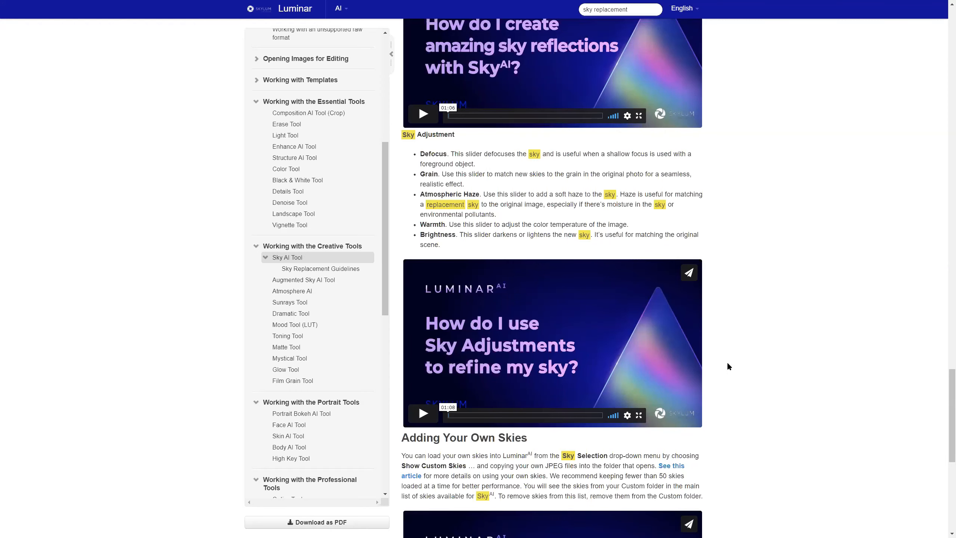
{"action": "scroll", "coordinate": [728, 364], "scroll_direction": "up", "scroll_amount": 2}
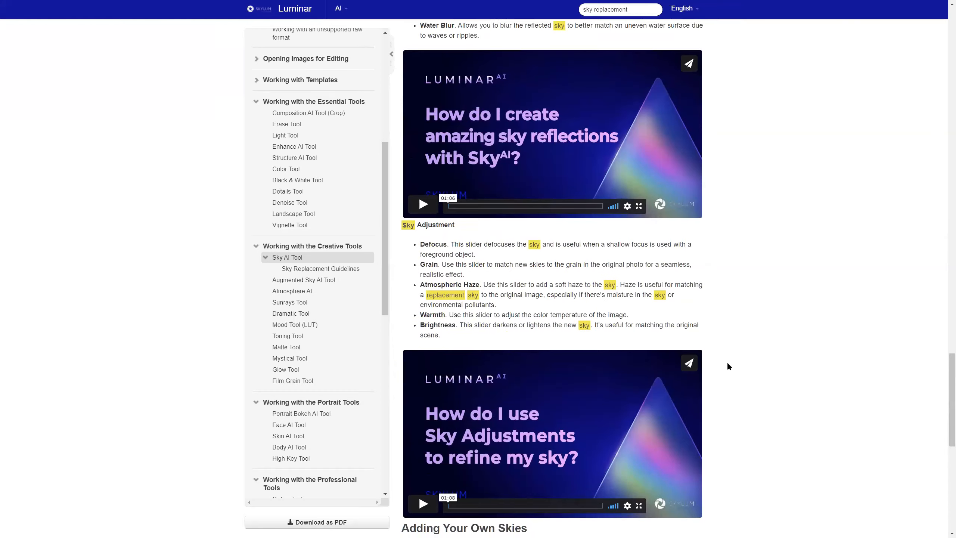
{"action": "scroll", "coordinate": [728, 367], "scroll_direction": "down", "scroll_amount": 9}
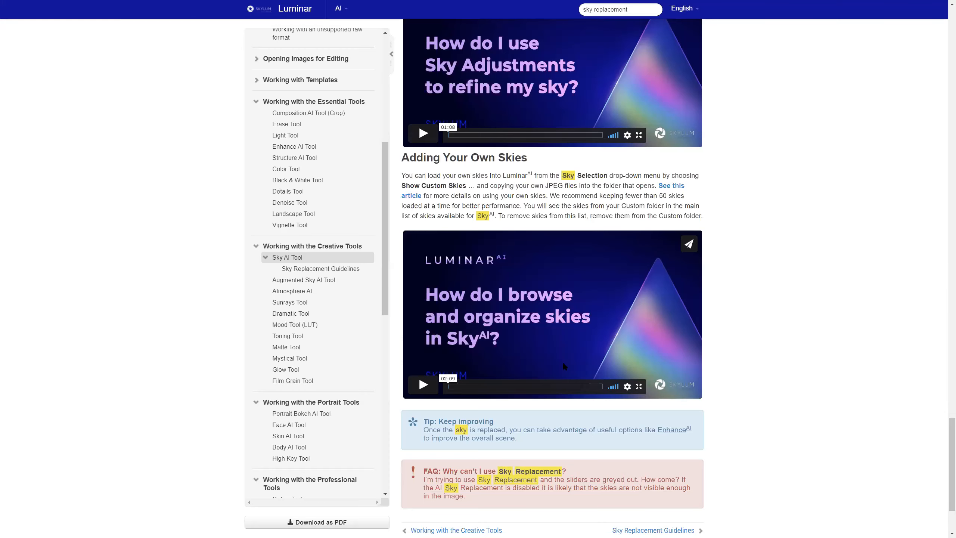
Step: Return to the start of the Sky AI Tool article and examine the manual's table of contents through to its last chapters
{"action": "scroll", "coordinate": [741, 253], "scroll_direction": "up", "scroll_amount": 15}
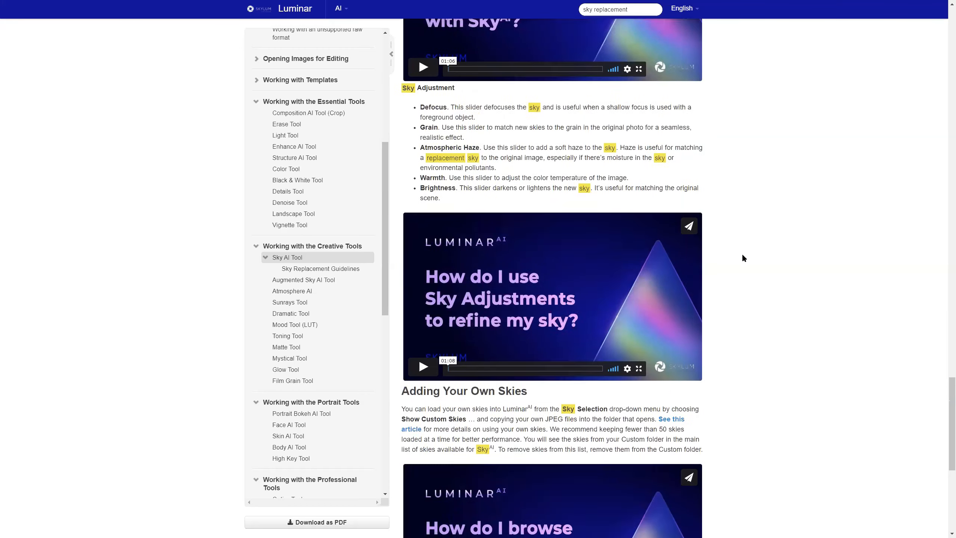
{"action": "scroll", "coordinate": [380, 217], "scroll_direction": "up", "scroll_amount": 10}
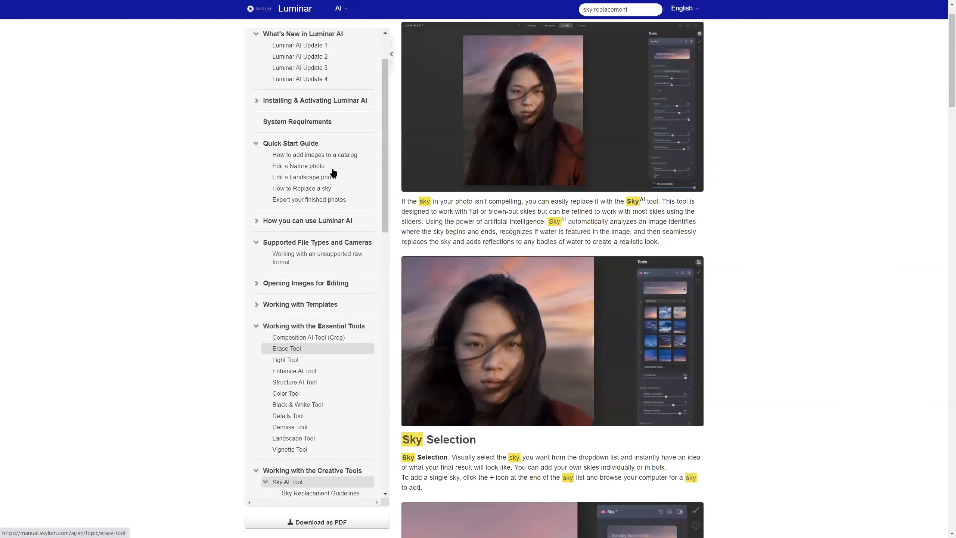
{"action": "scroll", "coordinate": [333, 172], "scroll_direction": "down", "scroll_amount": 15}
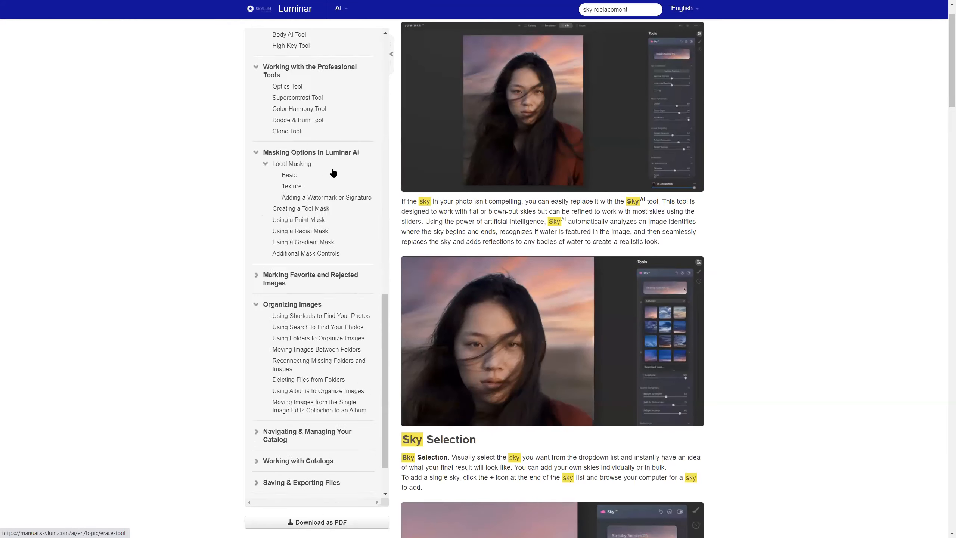
{"action": "scroll", "coordinate": [469, 193], "scroll_direction": "down", "scroll_amount": 1}
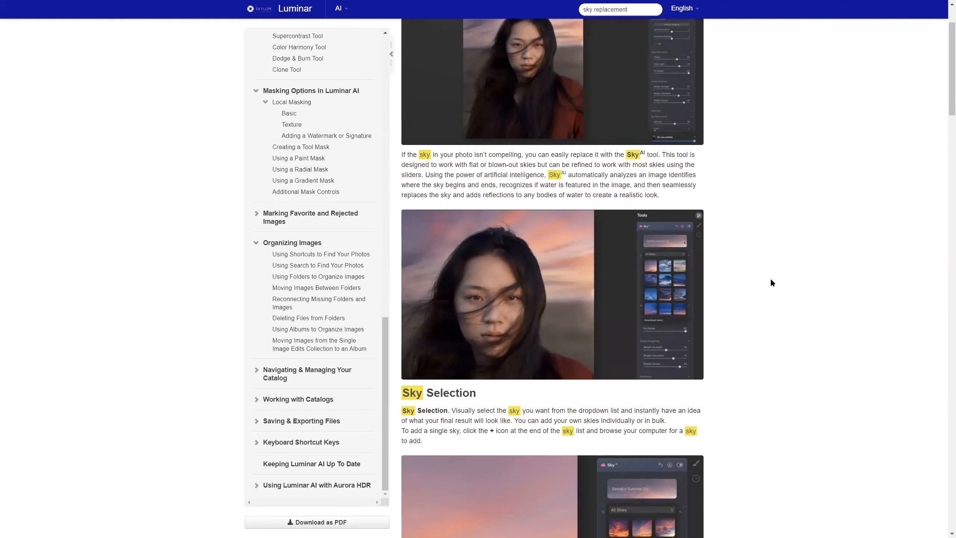
Step: Skim the Sky AI Tool article to its end, and return both the article and the table of contents to their beginning
{"action": "scroll", "coordinate": [771, 281], "scroll_direction": "down", "scroll_amount": 20}
{"action": "scroll", "coordinate": [770, 296], "scroll_direction": "down", "scroll_amount": 20}
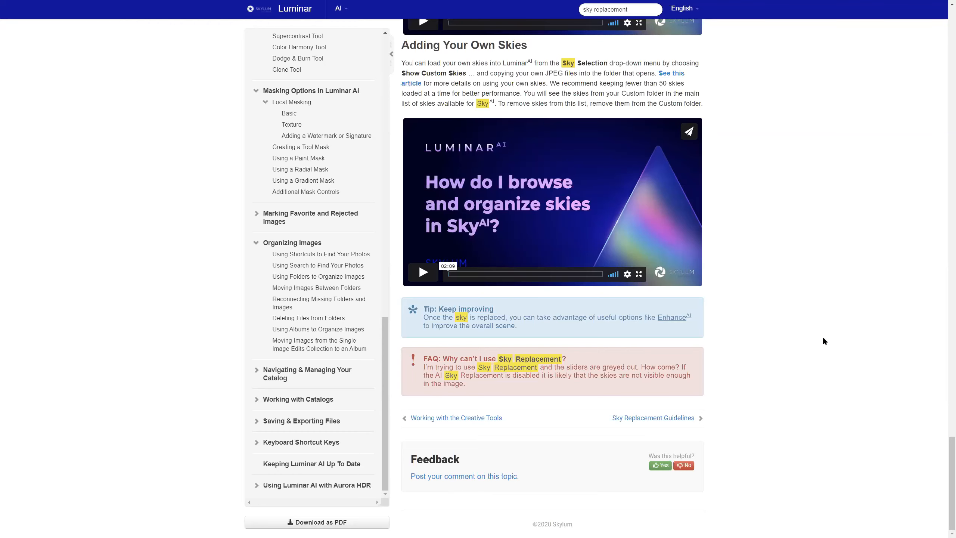
{"action": "scroll", "coordinate": [827, 320], "scroll_direction": "up", "scroll_amount": 6}
{"action": "scroll", "coordinate": [829, 322], "scroll_direction": "up", "scroll_amount": 15}
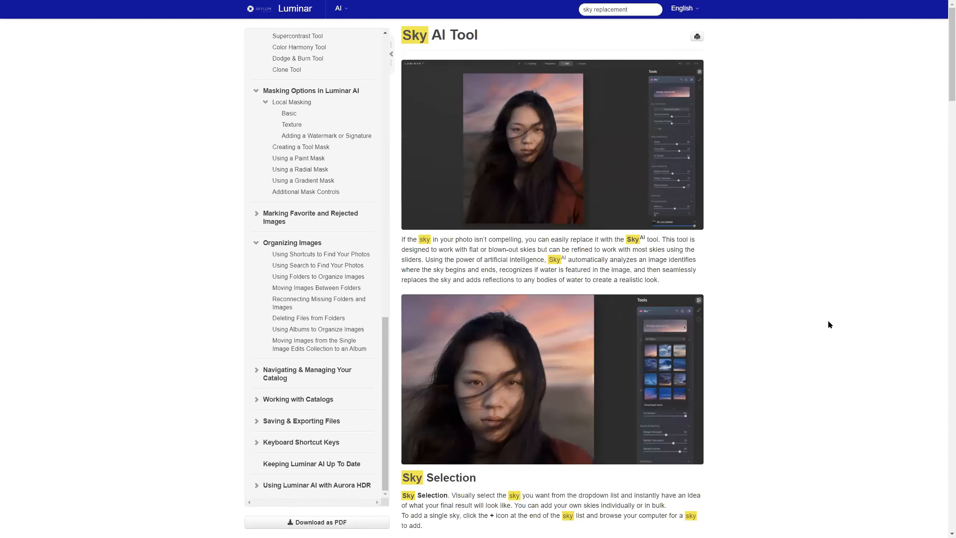
{"action": "left_click_drag", "start_coordinate": [388, 362], "coordinate": [400, 8]}
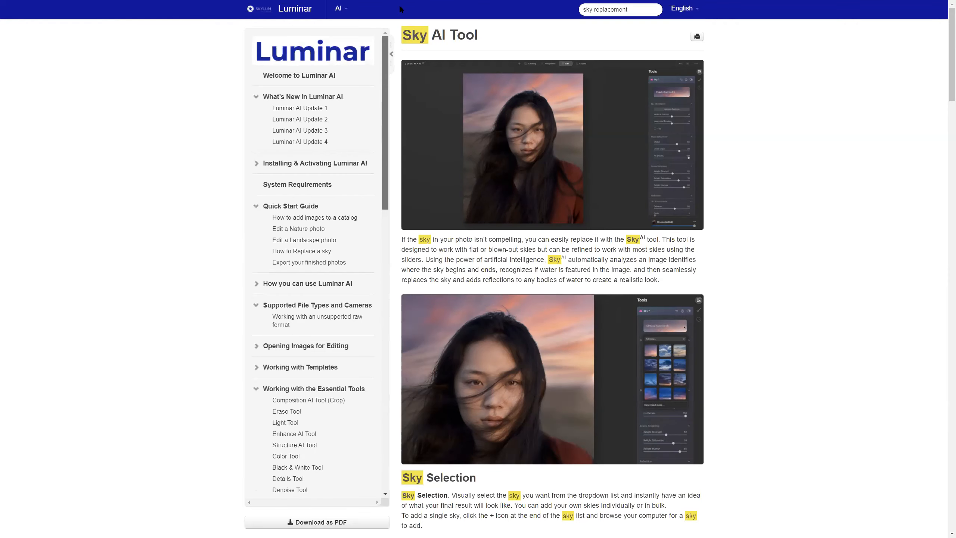